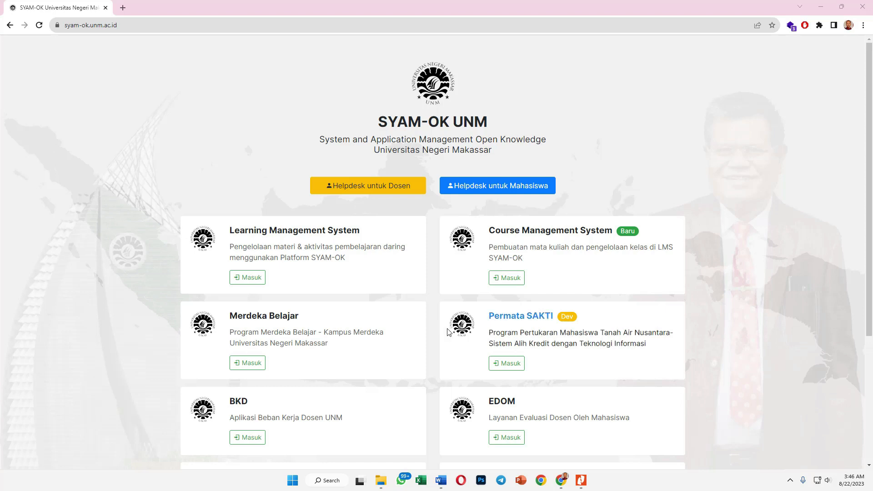
Step: Open the Course Management System from the SYAM-OK portal and sign in with the prefilled credentials
{"action": "left_click", "coordinate": [524, 279]}
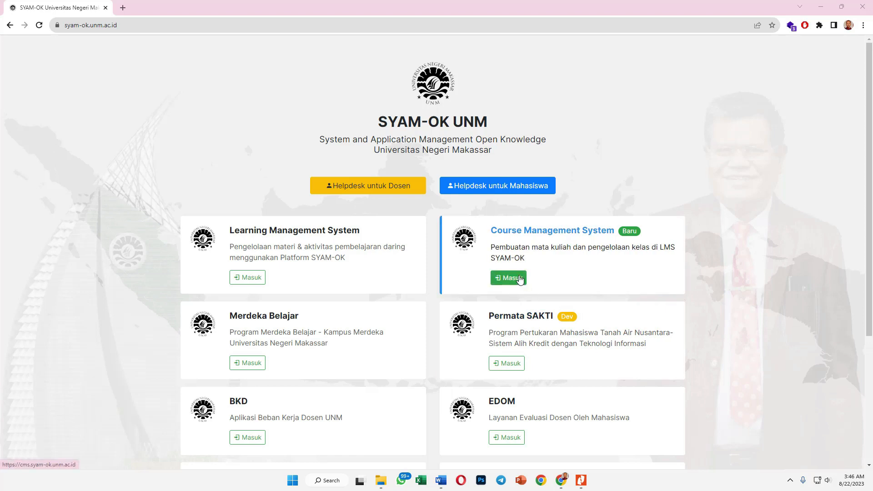
{"action": "left_click", "coordinate": [517, 279]}
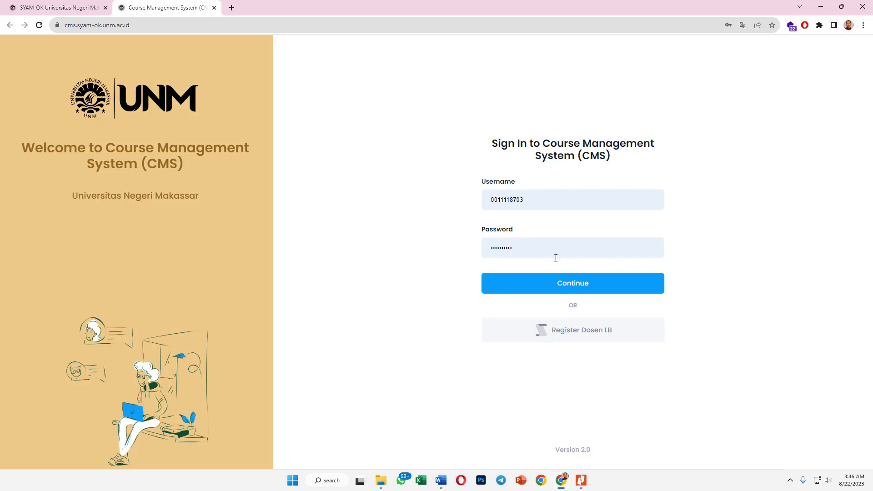
{"action": "left_click", "coordinate": [571, 284]}
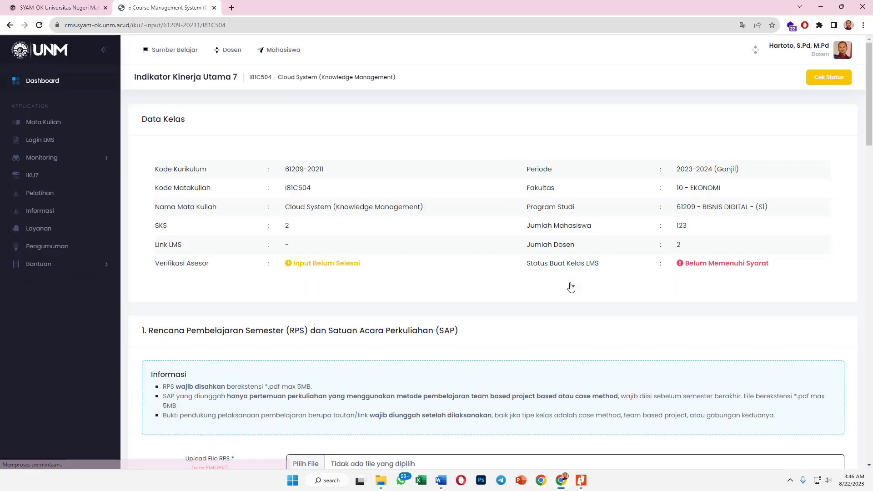
Step: Go to the dashboard, open the regular course list (Mata Kuliah) and look through its courses
{"action": "left_click", "coordinate": [39, 87]}
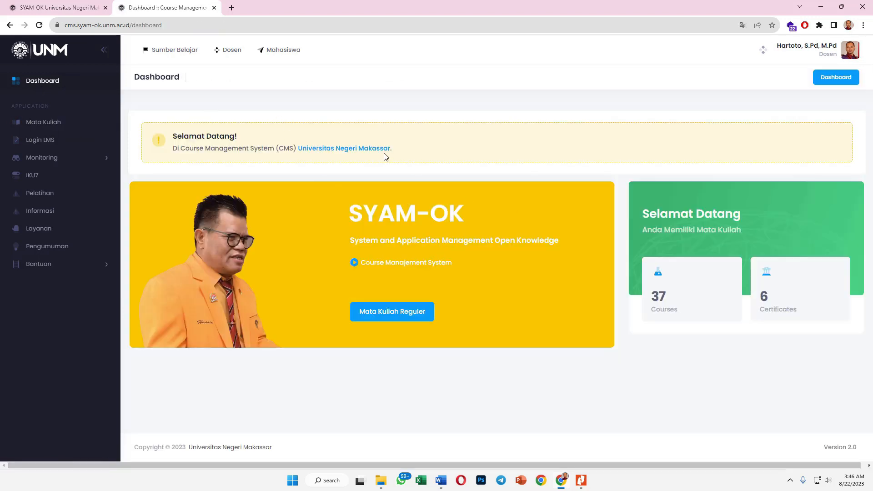
{"action": "left_click", "coordinate": [50, 123]}
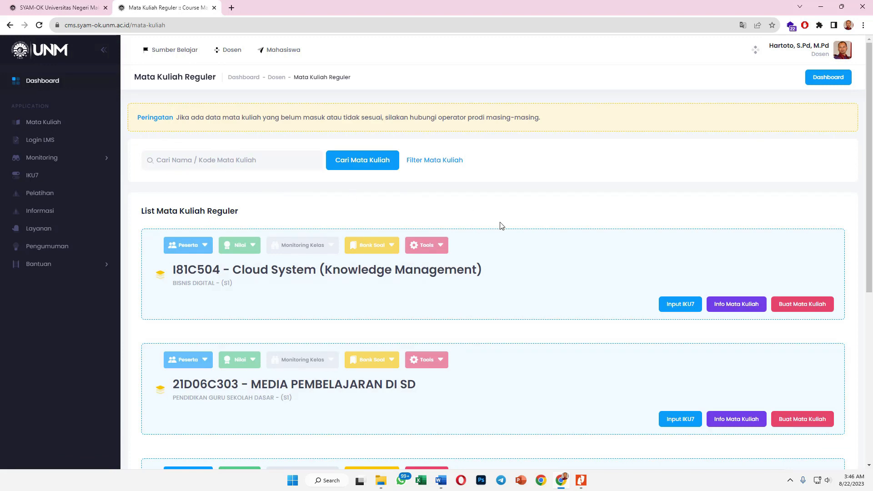
{"action": "scroll", "coordinate": [502, 225], "scroll_direction": "down", "scroll_amount": 7}
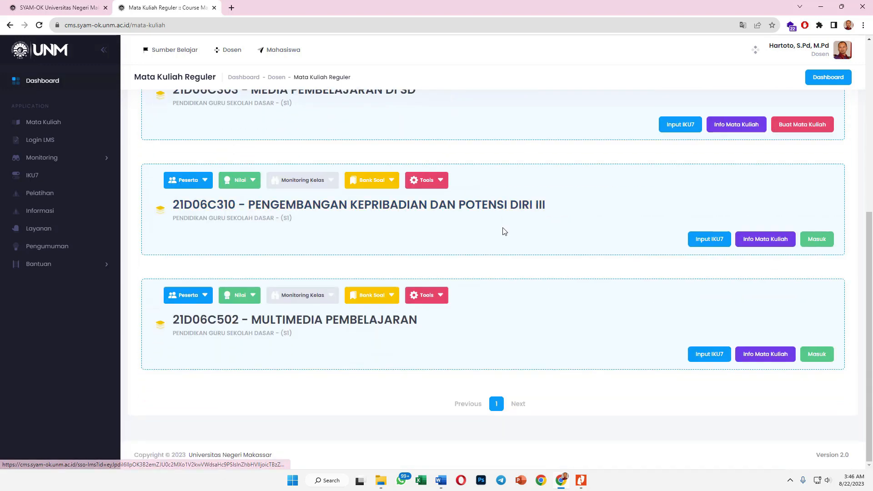
{"action": "scroll", "coordinate": [502, 231], "scroll_direction": "up", "scroll_amount": 8}
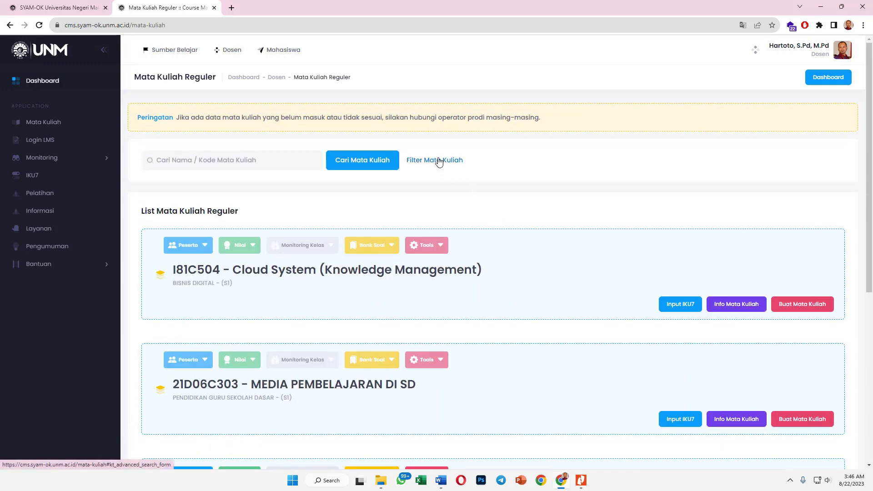
Step: Filter the course list by the 2022 Genap semester and run the course search
{"action": "left_click", "coordinate": [439, 162]}
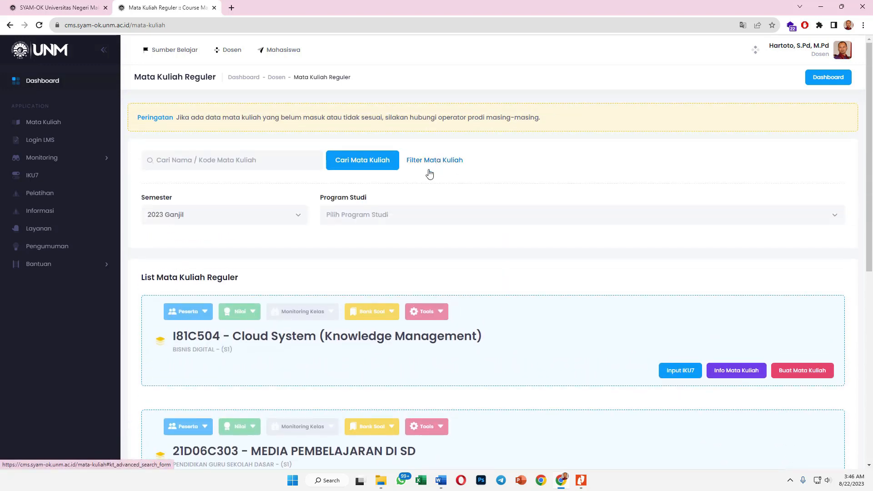
{"action": "left_click", "coordinate": [276, 222]}
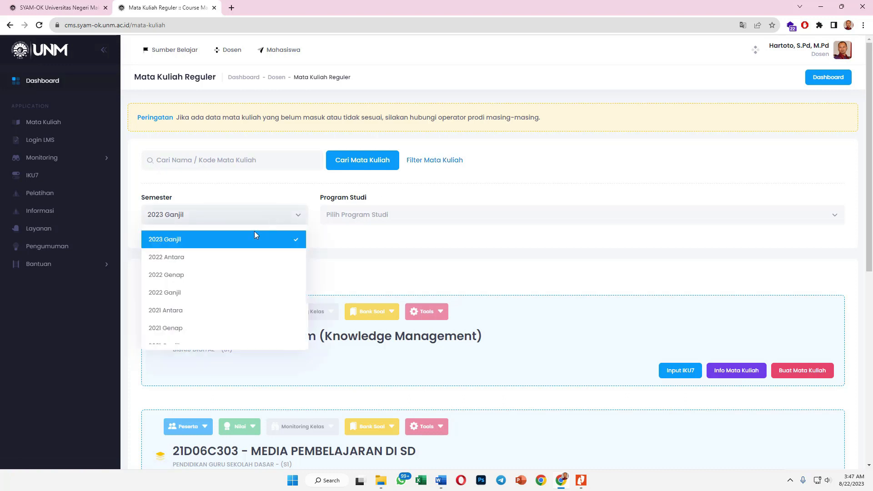
{"action": "left_click", "coordinate": [192, 281]}
{"action": "left_click", "coordinate": [362, 168]}
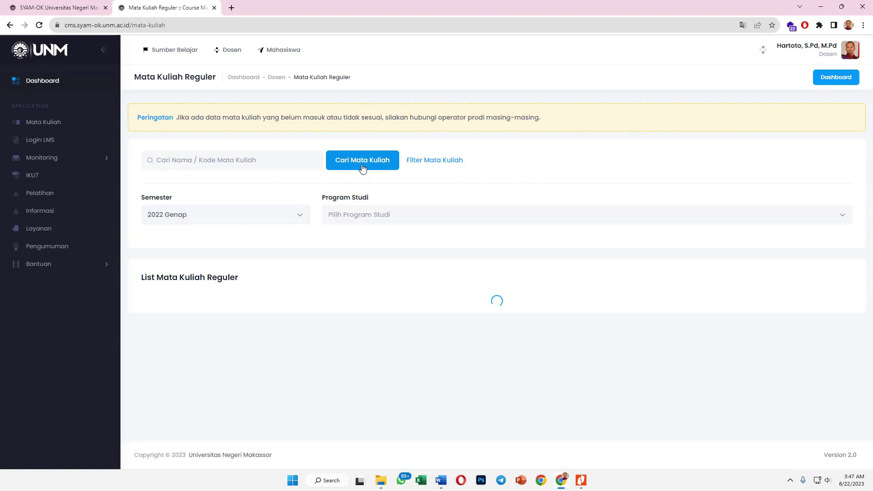
Step: Set the semester filter to 2023 Ganjil and search the course list again
{"action": "left_click", "coordinate": [285, 220]}
{"action": "left_click", "coordinate": [233, 240]}
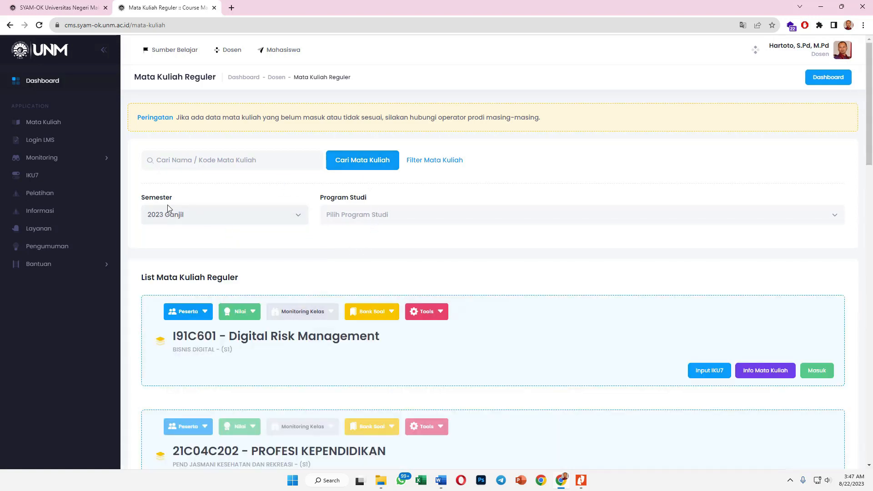
{"action": "left_click", "coordinate": [360, 161]}
{"action": "scroll", "coordinate": [596, 306], "scroll_direction": "down", "scroll_amount": 2}
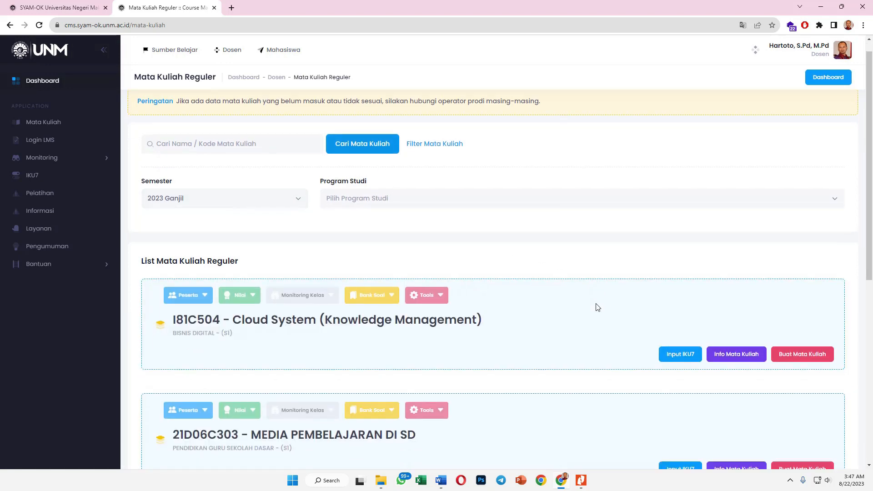
{"action": "scroll", "coordinate": [593, 305], "scroll_direction": "up", "scroll_amount": 2}
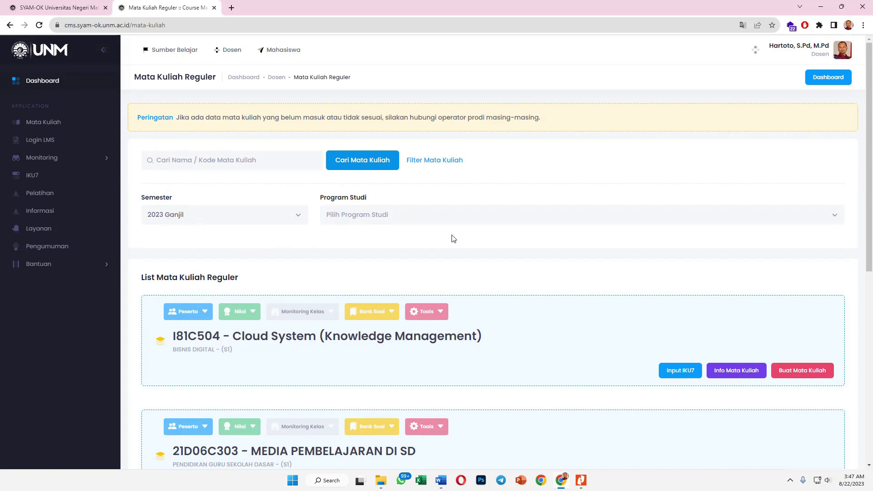
Step: Try to create the 21D06C303 MEDIA PEMBELAJARAN DI SD course and proceed to its IKU 7 input form
{"action": "scroll", "coordinate": [561, 276], "scroll_direction": "down", "scroll_amount": 4}
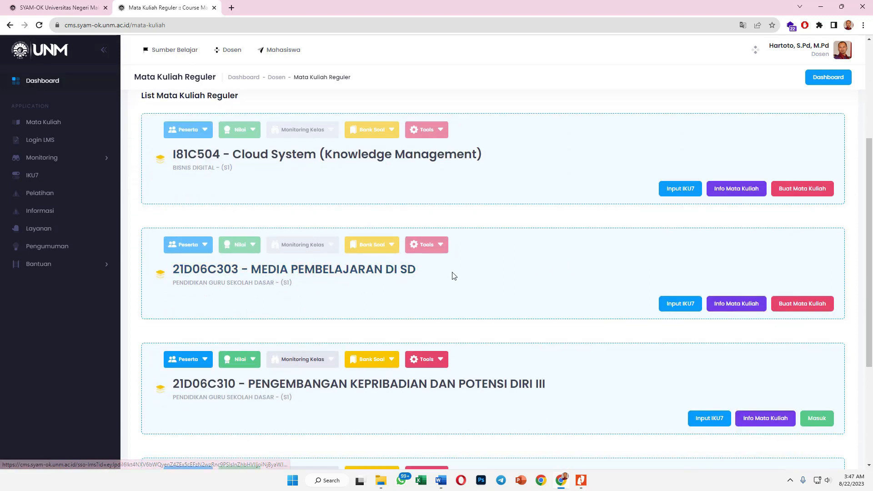
{"action": "left_click", "coordinate": [799, 306]}
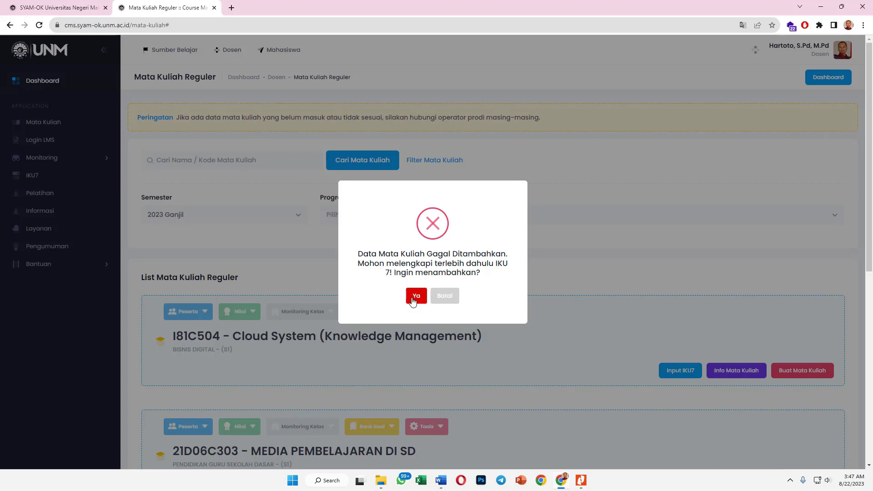
{"action": "left_click", "coordinate": [417, 296]}
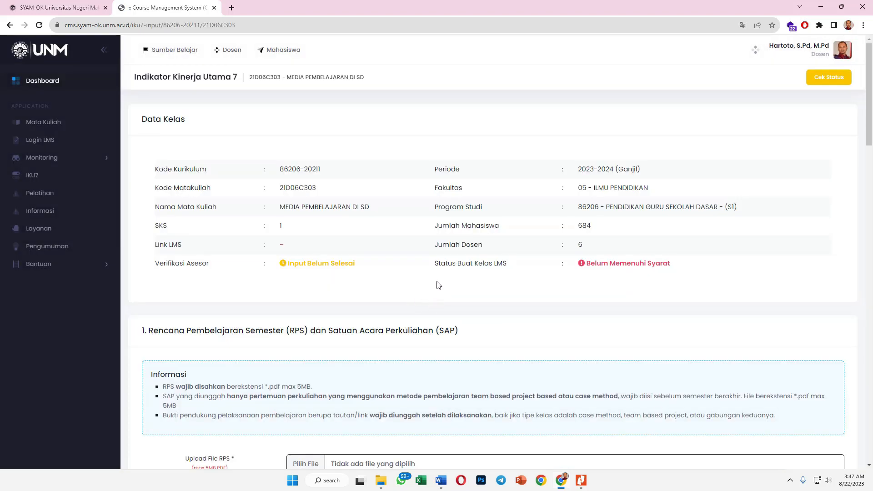
Step: Examine the assessor verification and LMS class creation statuses, plus the RPS and SAP upload requirements
{"action": "scroll", "coordinate": [460, 253], "scroll_direction": "down", "scroll_amount": 2}
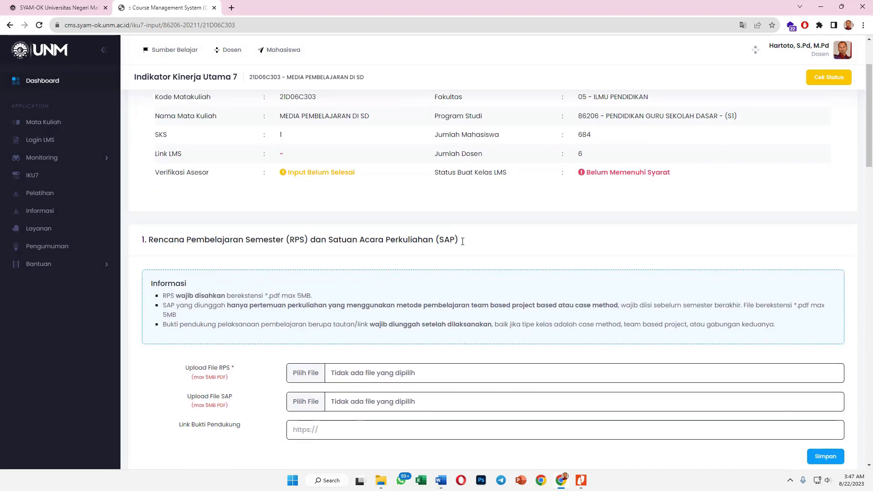
{"action": "left_click_drag", "start_coordinate": [361, 177], "coordinate": [285, 176]}
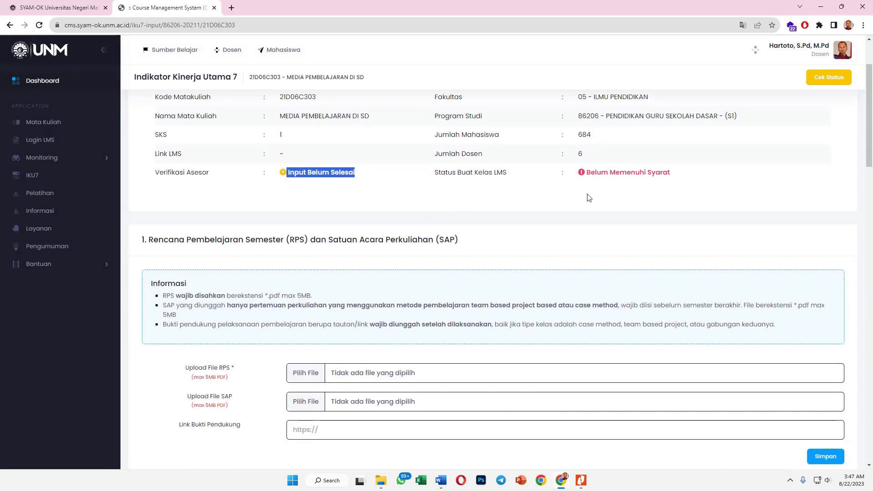
{"action": "left_click_drag", "start_coordinate": [688, 173], "coordinate": [584, 189]}
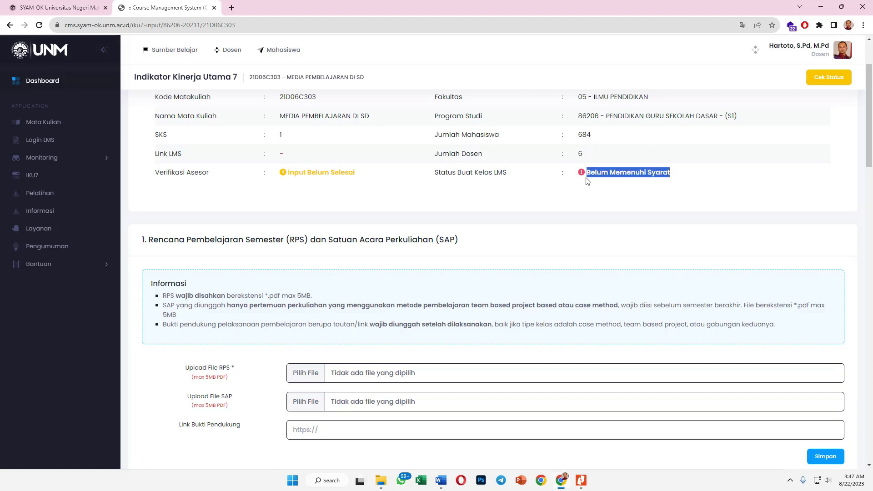
{"action": "scroll", "coordinate": [557, 244], "scroll_direction": "down", "scroll_amount": 1}
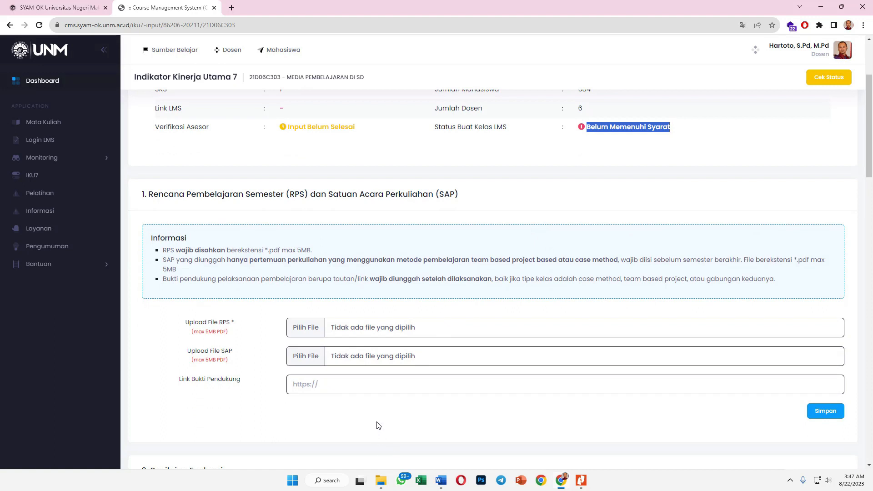
{"action": "scroll", "coordinate": [399, 407], "scroll_direction": "down", "scroll_amount": 1}
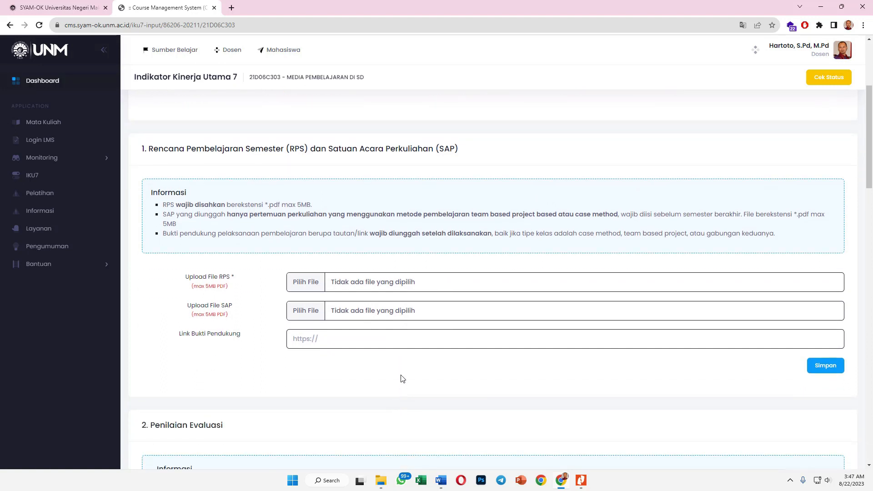
Step: Copy the MEDIA PEMBELAJARAN folder's path in File Explorer and return to the IKU 7 form in the browser
{"action": "left_click", "coordinate": [382, 481]}
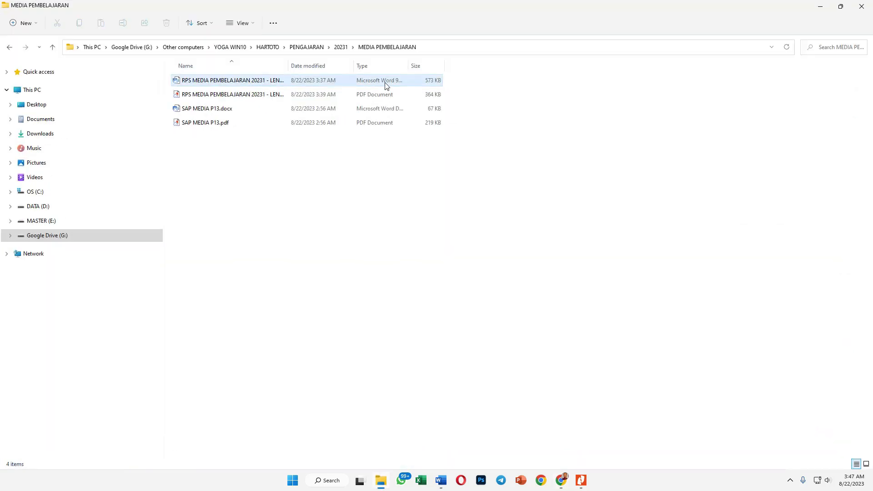
{"action": "left_click", "coordinate": [450, 53]}
{"action": "key", "text": "ctrl+c"}
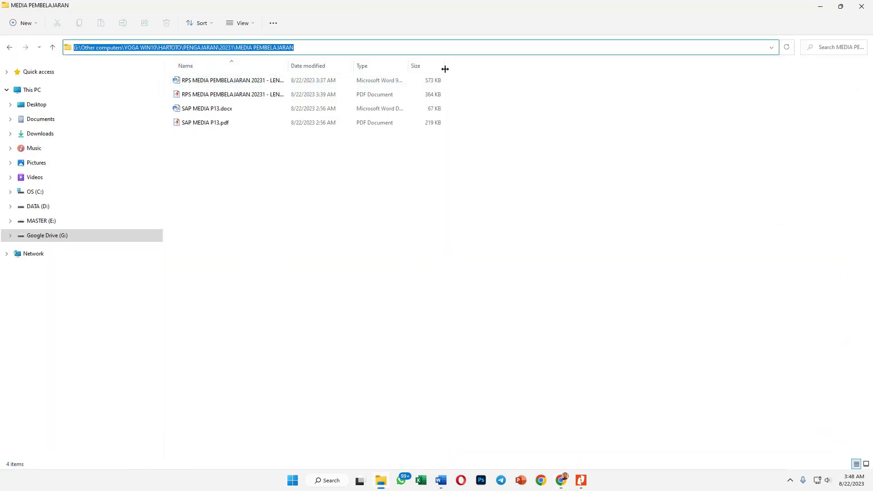
{"action": "left_click", "coordinate": [556, 477]}
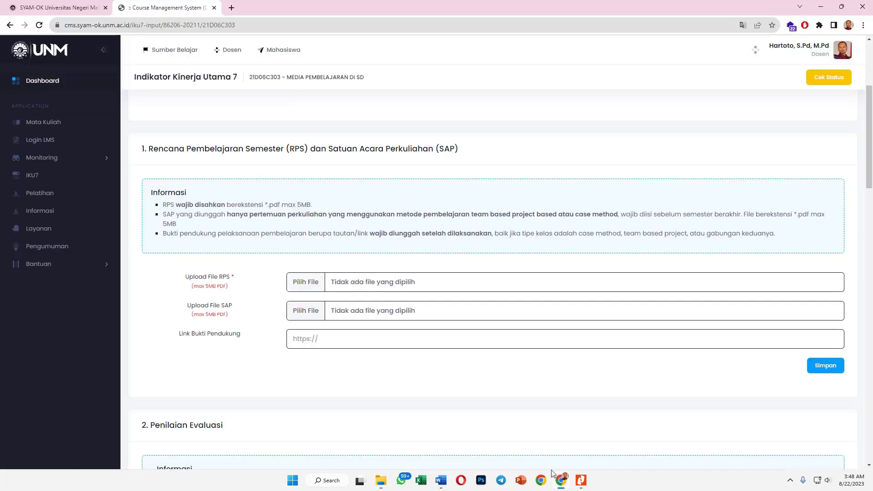
Step: Attach RPS MEDIA PEMBELAJARAN 20231 - LENGKAP.pdf from the copied folder path as the RPS file
{"action": "left_click", "coordinate": [301, 282]}
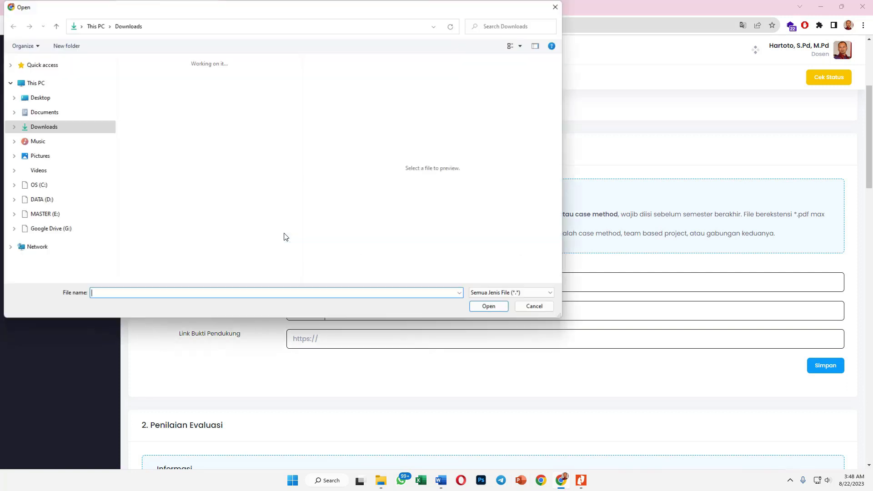
{"action": "key", "text": "ctrl+v"}
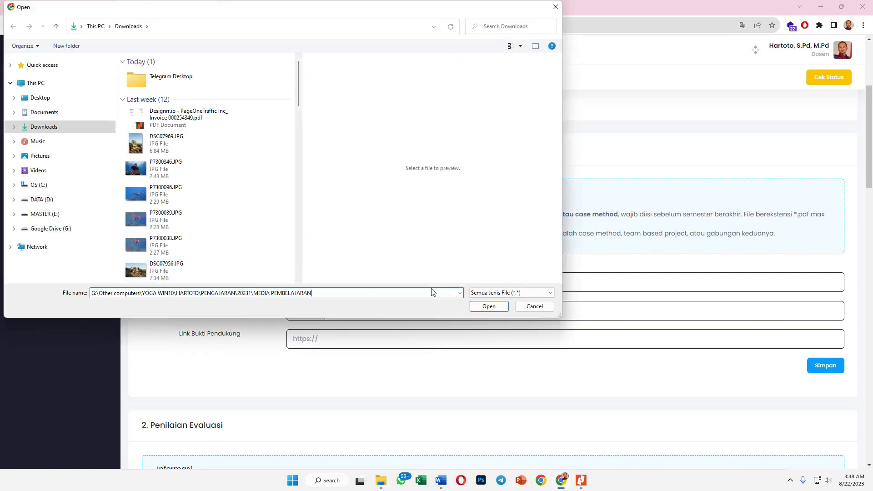
{"action": "left_click", "coordinate": [485, 303]}
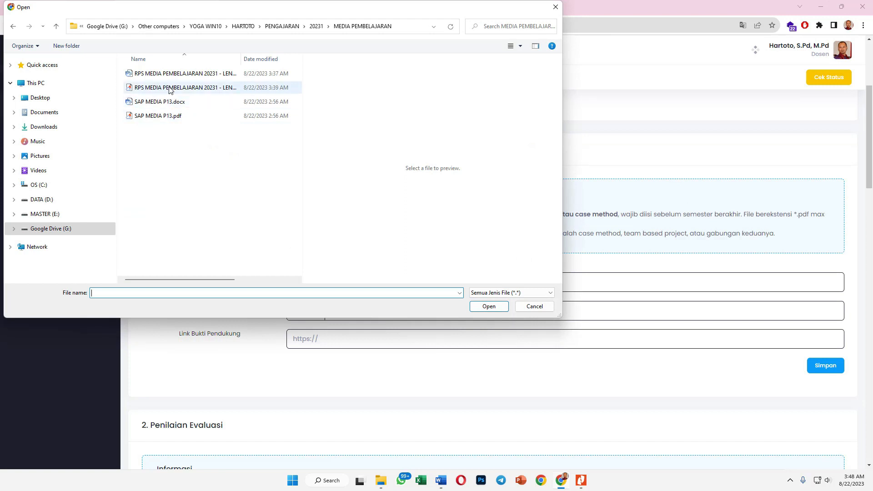
{"action": "left_click", "coordinate": [169, 90]}
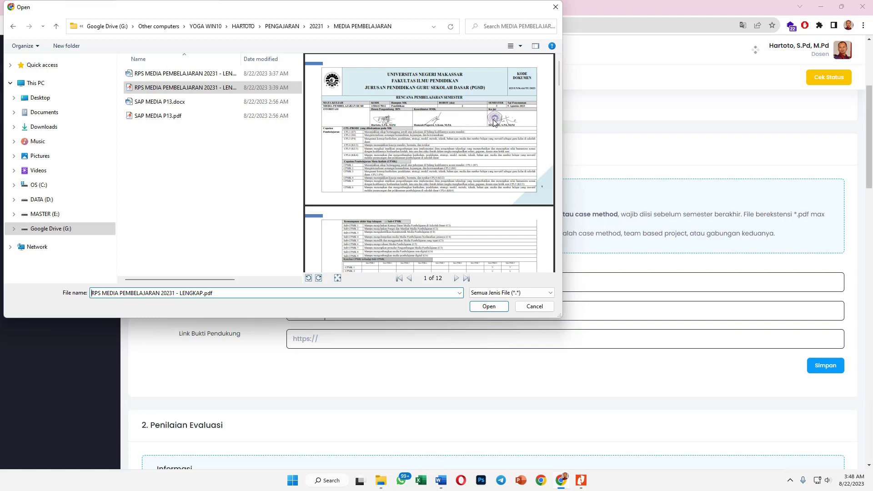
{"action": "left_click", "coordinate": [490, 306]}
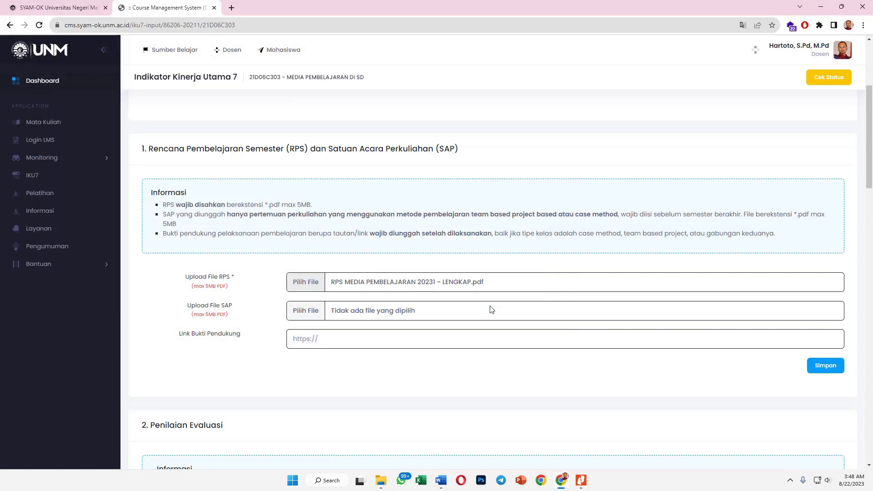
Step: Attach SAP MEDIA P13.pdf as the SAP file
{"action": "left_click", "coordinate": [311, 315]}
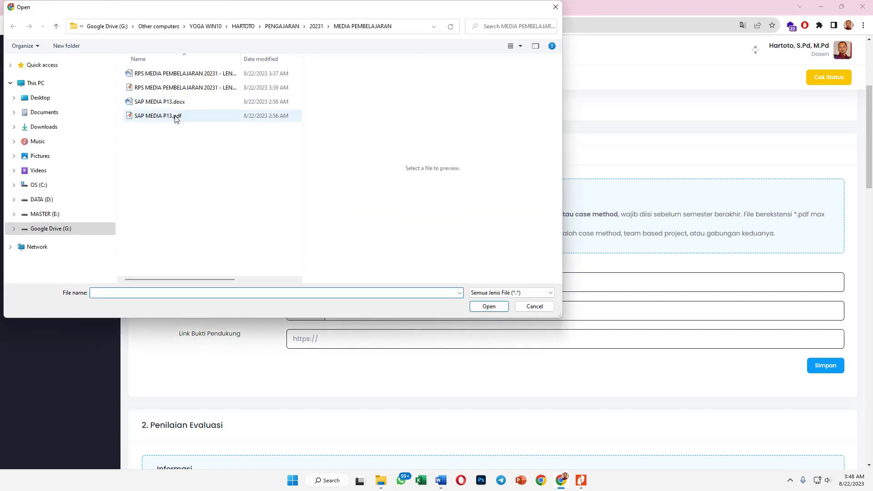
{"action": "left_click", "coordinate": [176, 117]}
{"action": "left_click", "coordinate": [498, 310]}
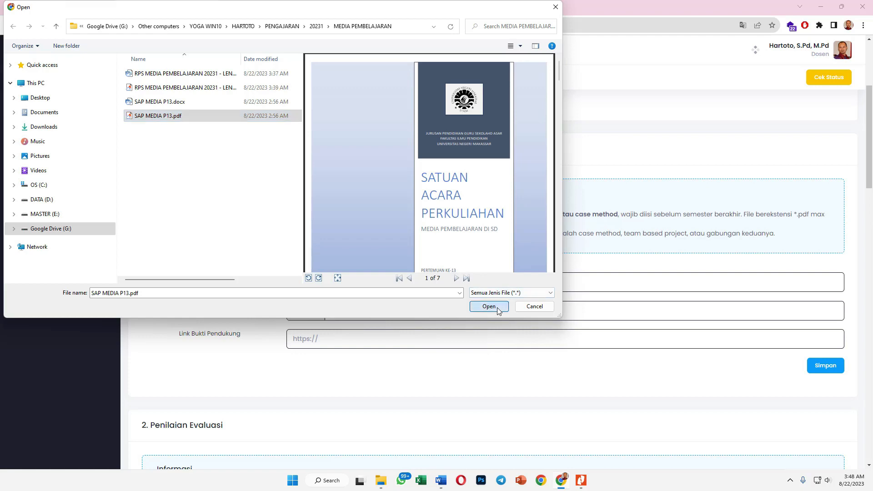
{"action": "left_click", "coordinate": [499, 311]}
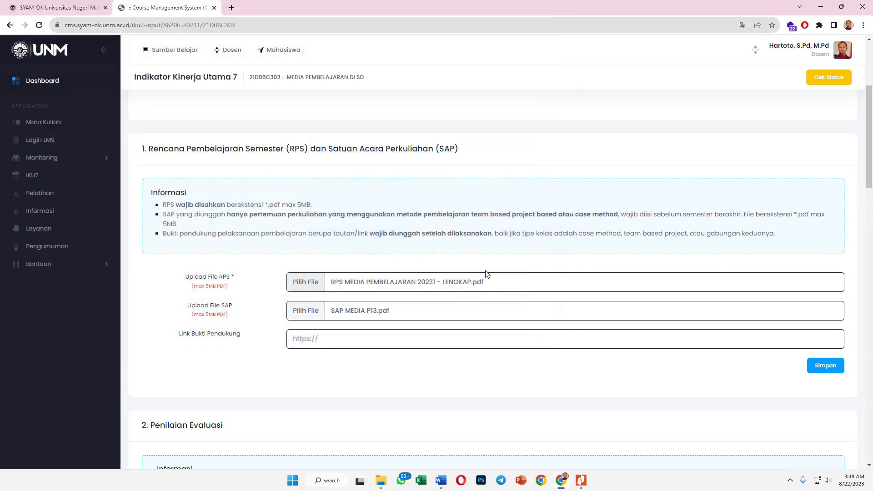
Step: Open SAP MEDIA P13.docx from the MEDIA PEMBELAJARAN folder in Word and review its meeting details, activities, project timeline and assessment rubrics
{"action": "mouse_move", "coordinate": [381, 485]}
{"action": "left_click", "coordinate": [381, 483]}
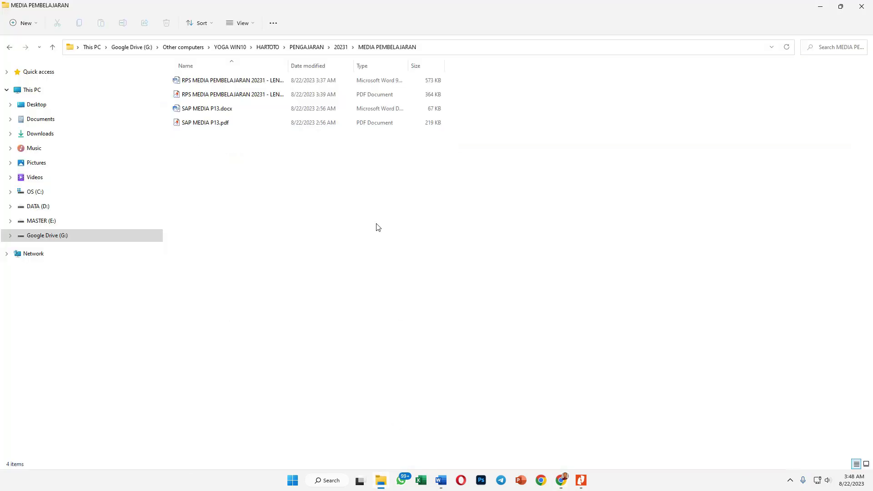
{"action": "left_click", "coordinate": [217, 125]}
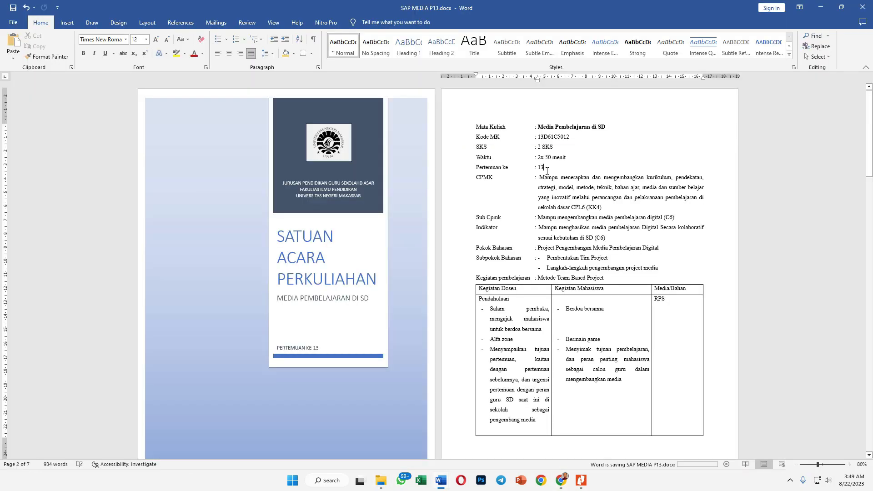
{"action": "scroll", "coordinate": [590, 219], "scroll_direction": "down", "scroll_amount": 4}
{"action": "scroll", "coordinate": [589, 219], "scroll_direction": "down", "scroll_amount": 5}
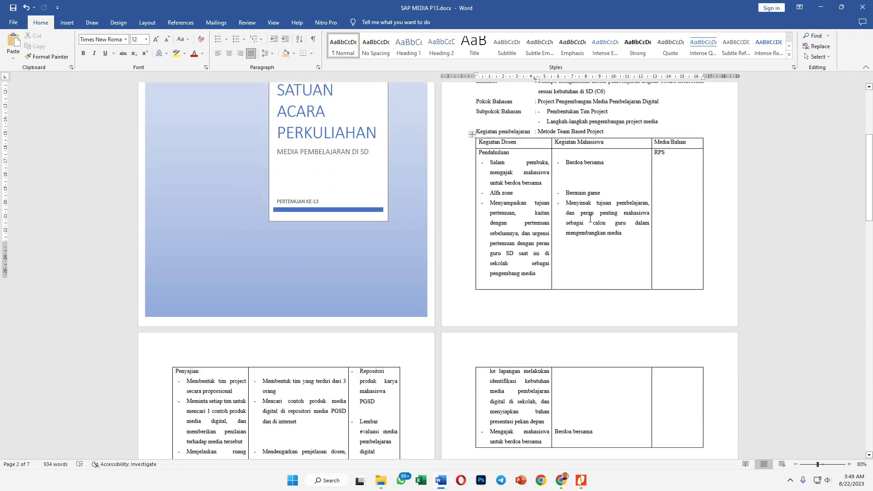
{"action": "scroll", "coordinate": [589, 219], "scroll_direction": "down", "scroll_amount": 7}
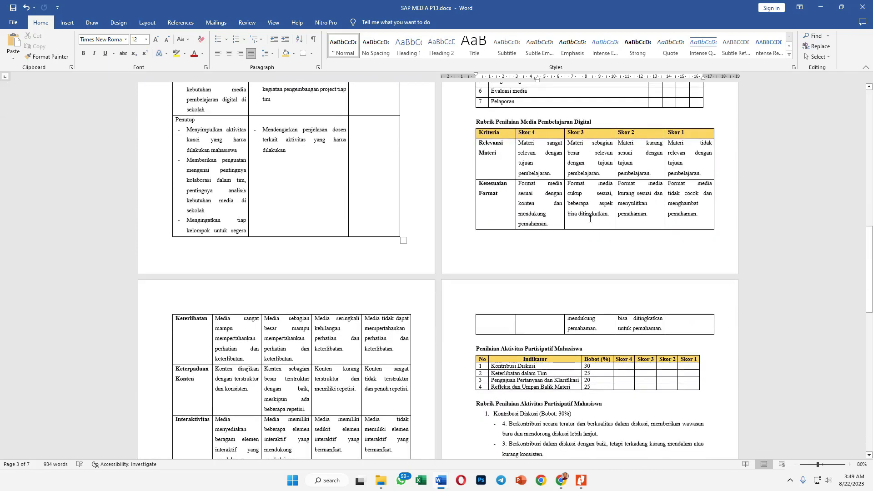
{"action": "scroll", "coordinate": [590, 219], "scroll_direction": "down", "scroll_amount": 8}
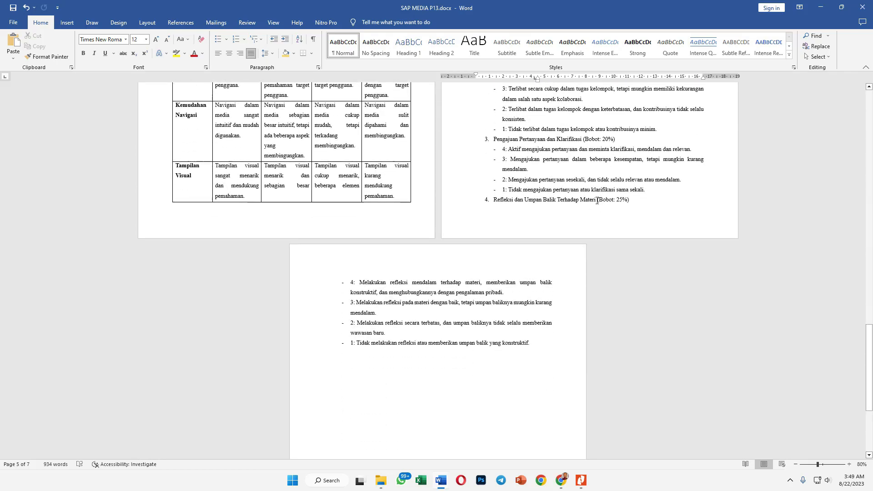
{"action": "scroll", "coordinate": [617, 165], "scroll_direction": "up", "scroll_amount": 5}
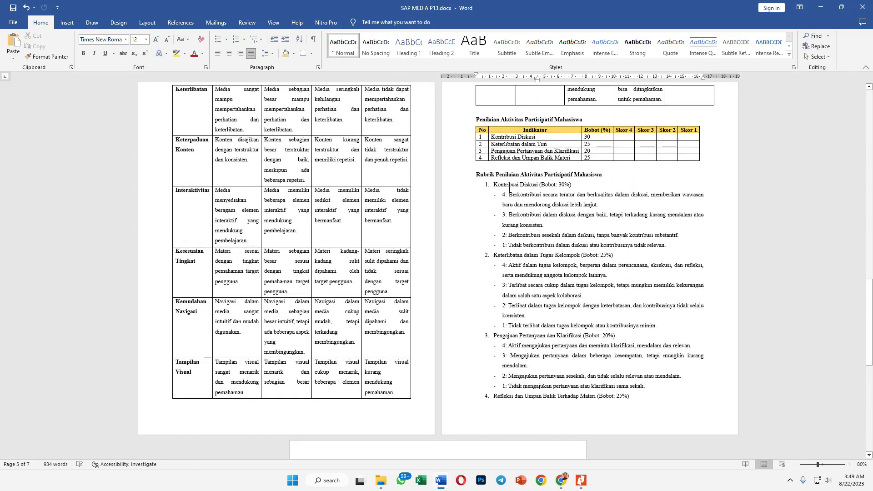
{"action": "scroll", "coordinate": [509, 189], "scroll_direction": "up", "scroll_amount": 8}
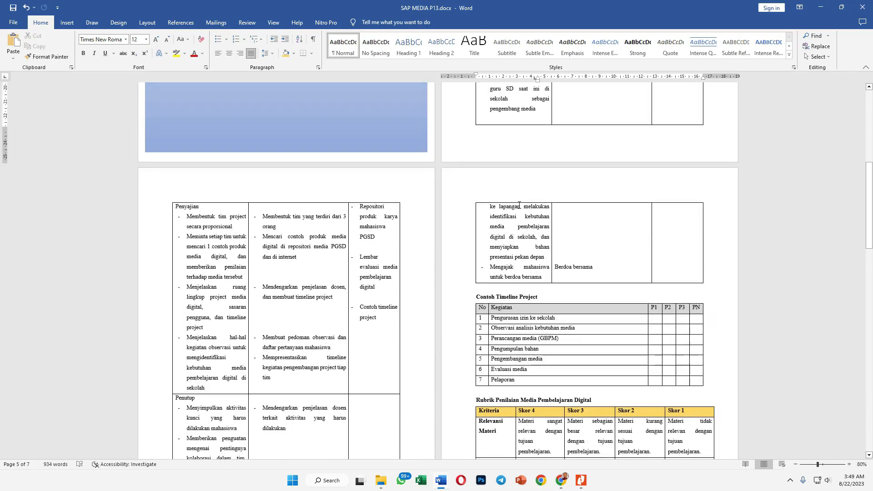
{"action": "scroll", "coordinate": [518, 205], "scroll_direction": "up", "scroll_amount": 6}
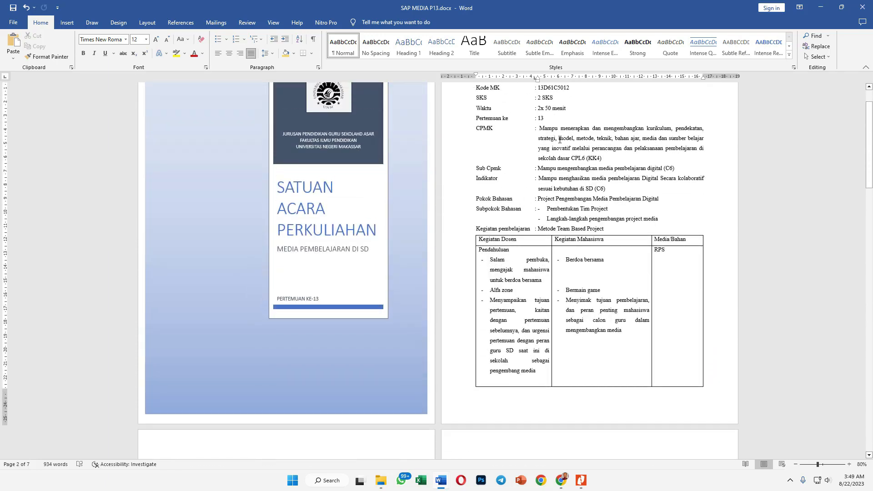
Step: Export the SAP document as SAP MEDIA P13.pdf in the MEDIA PEMBELAJARAN folder, replacing the existing PDF
{"action": "left_click", "coordinate": [13, 22]}
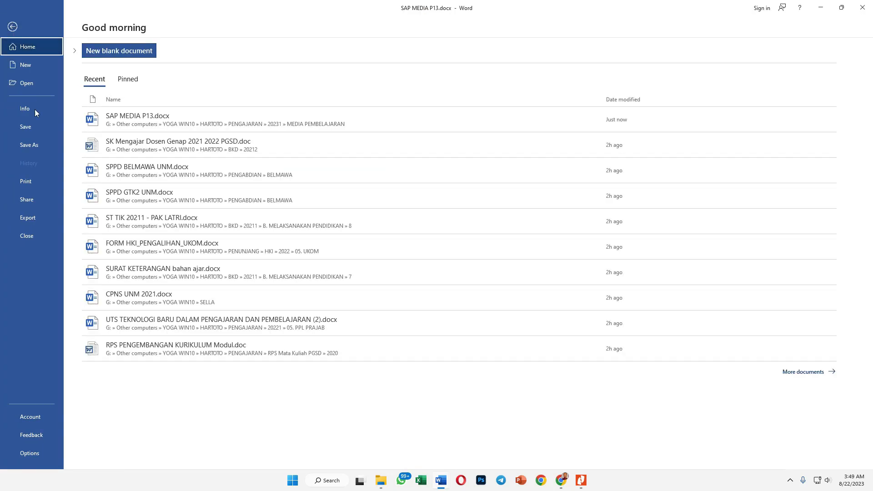
{"action": "left_click", "coordinate": [37, 144]}
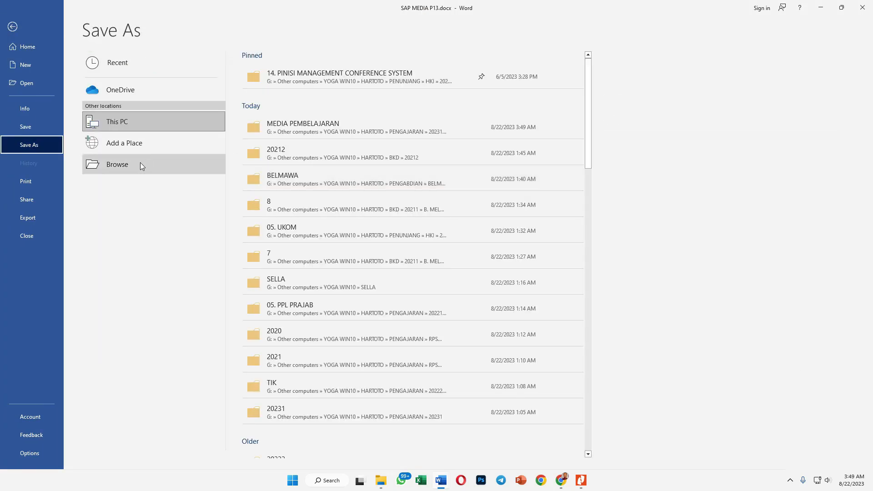
{"action": "left_click", "coordinate": [141, 165]}
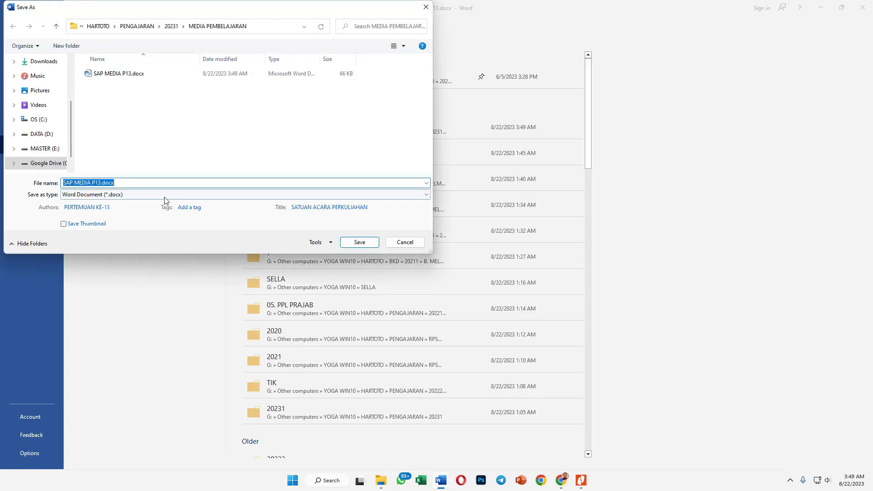
{"action": "left_click", "coordinate": [165, 196]}
{"action": "left_click", "coordinate": [162, 244]}
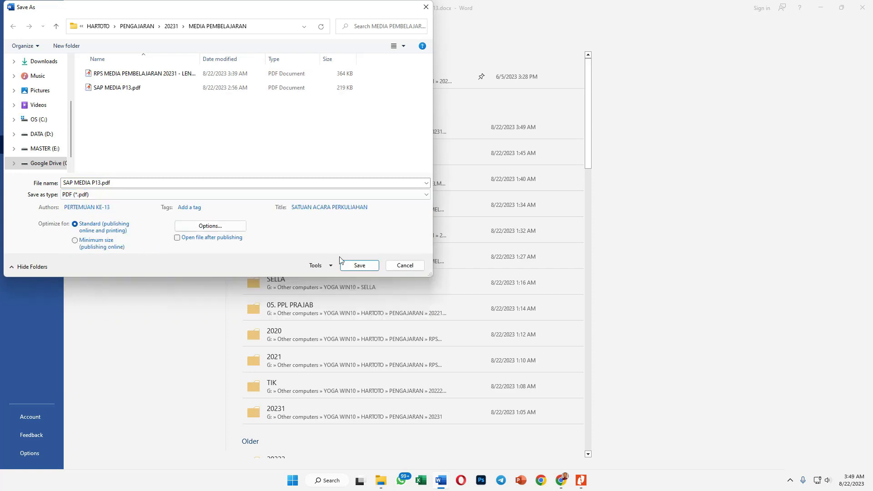
{"action": "left_click", "coordinate": [351, 267]}
{"action": "left_click", "coordinate": [421, 264]}
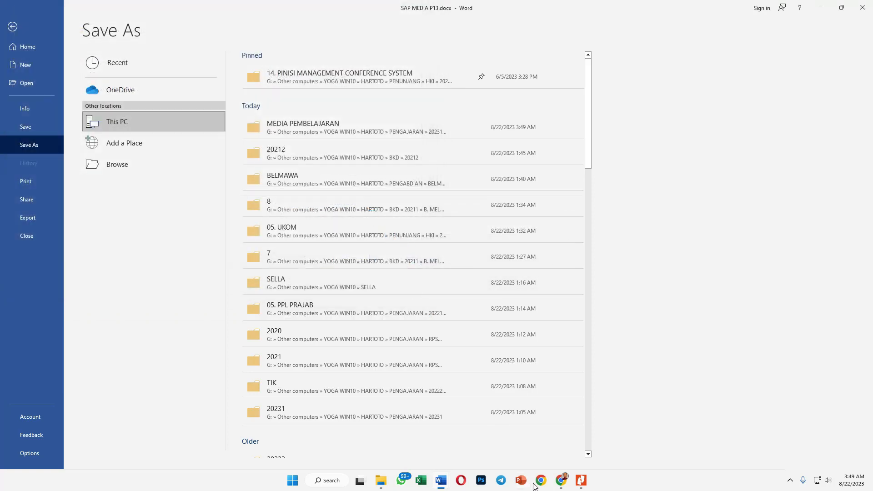
Step: Return to the IKU 7 form in the browser, reattach SAP MEDIA P13.pdf as the SAP file and save the RPS and SAP section
{"action": "left_click", "coordinate": [561, 483]}
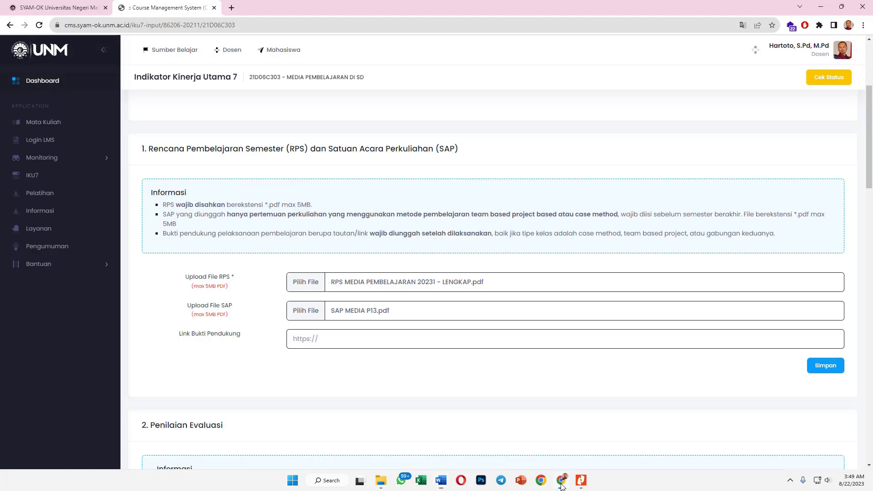
{"action": "left_click", "coordinate": [296, 314]}
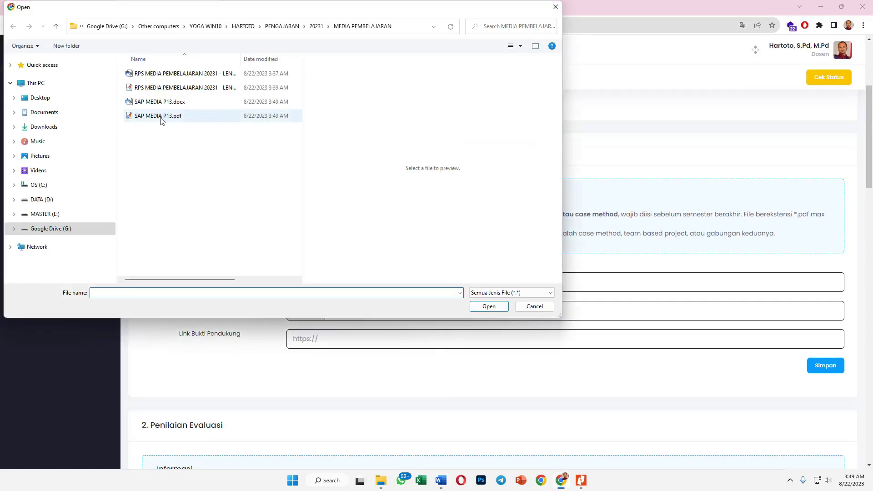
{"action": "left_click", "coordinate": [160, 116]}
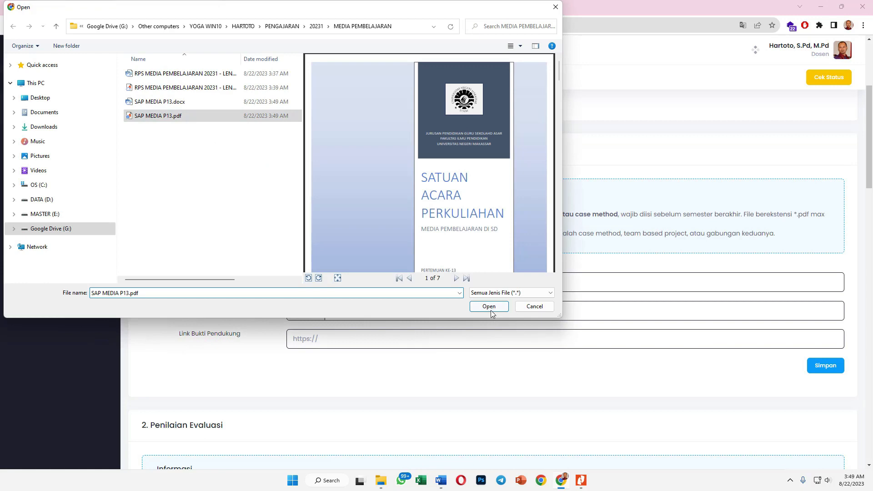
{"action": "left_click", "coordinate": [489, 306]}
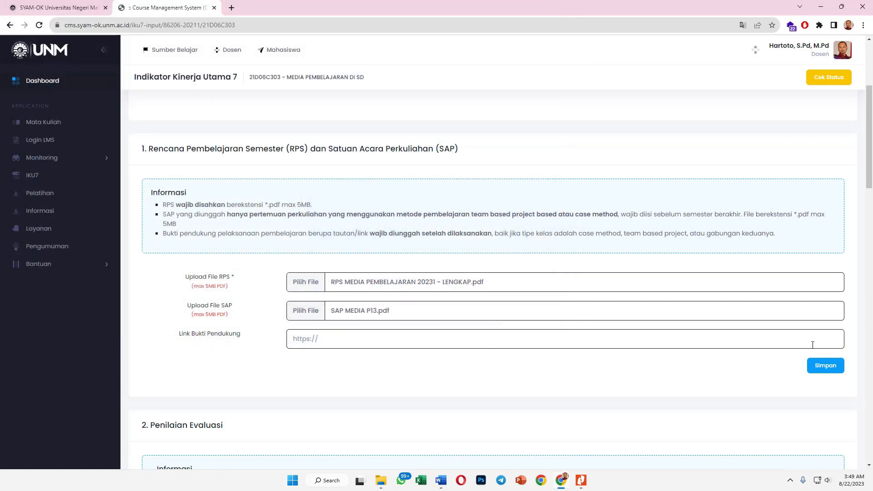
{"action": "left_click", "coordinate": [828, 369]}
{"action": "left_click", "coordinate": [433, 296]}
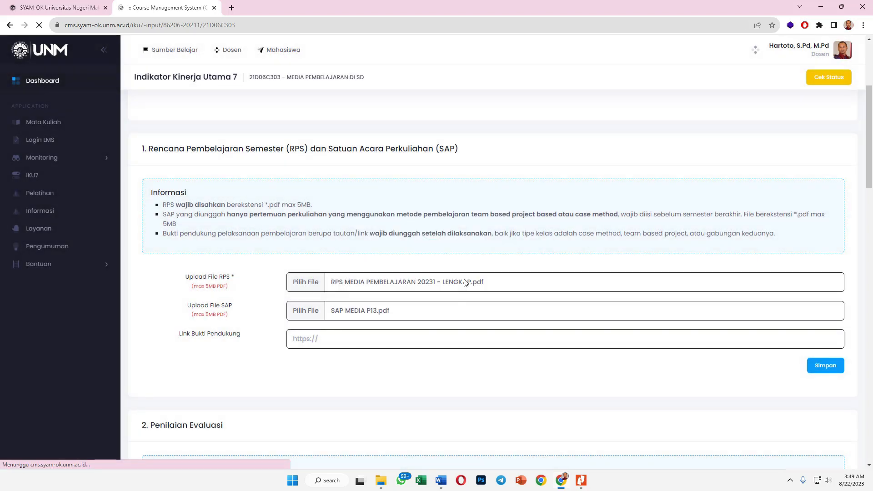
Step: Open the uploaded RPS file's preview in a new browser tab and check it through to the last page
{"action": "scroll", "coordinate": [458, 268], "scroll_direction": "down", "scroll_amount": 3}
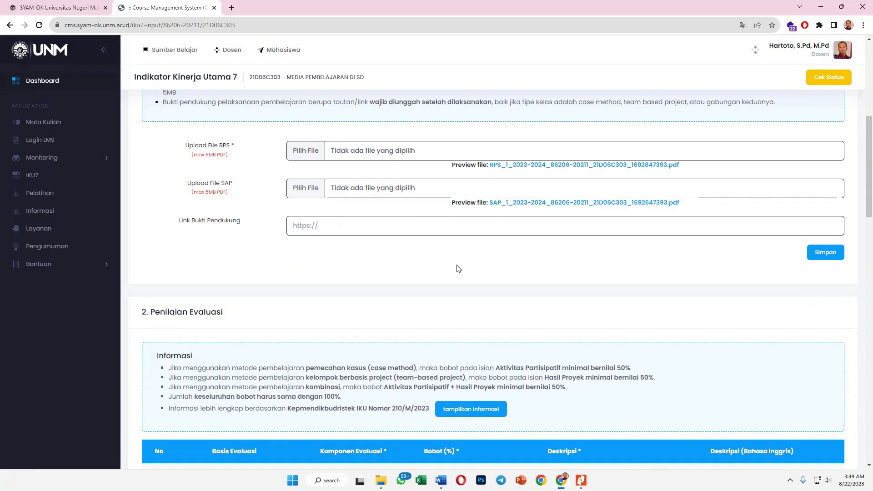
{"action": "right_click", "coordinate": [512, 166]}
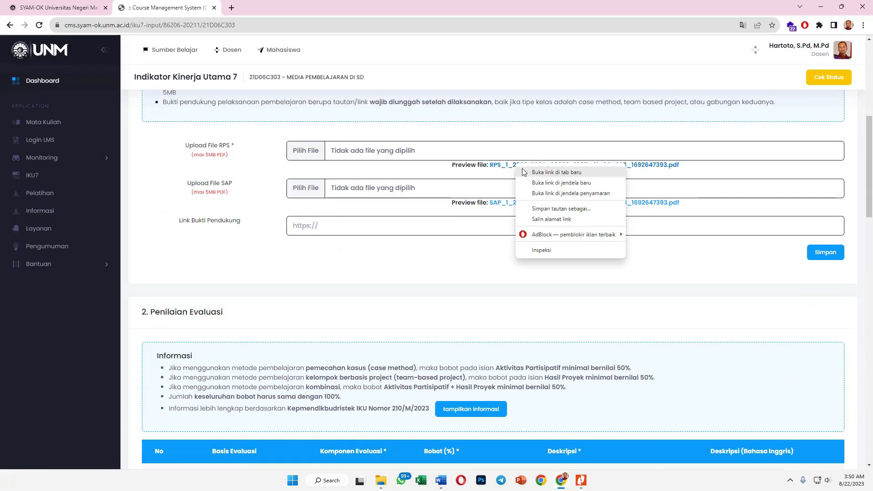
{"action": "left_click", "coordinate": [541, 171]}
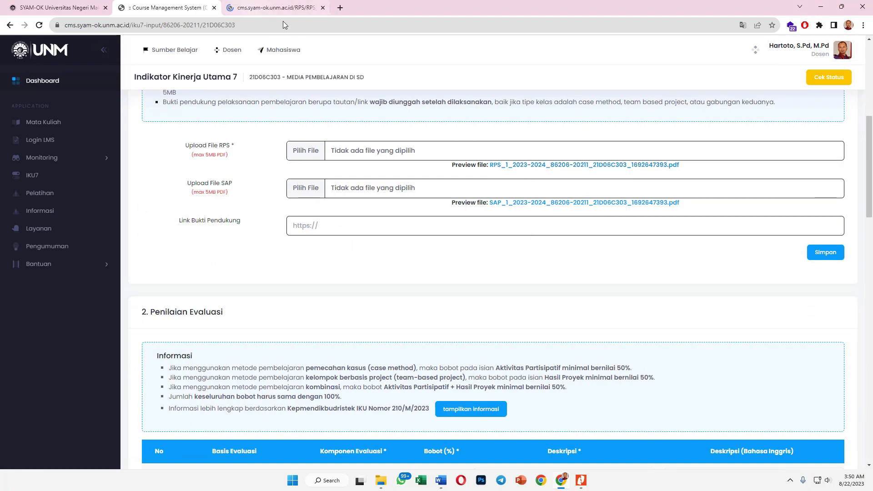
{"action": "left_click", "coordinate": [273, 9]}
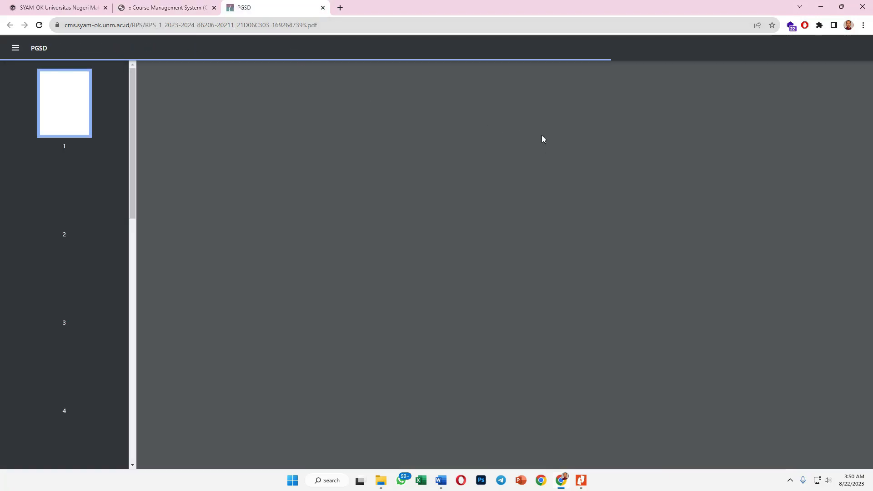
{"action": "scroll", "coordinate": [547, 154], "scroll_direction": "down", "scroll_amount": 20}
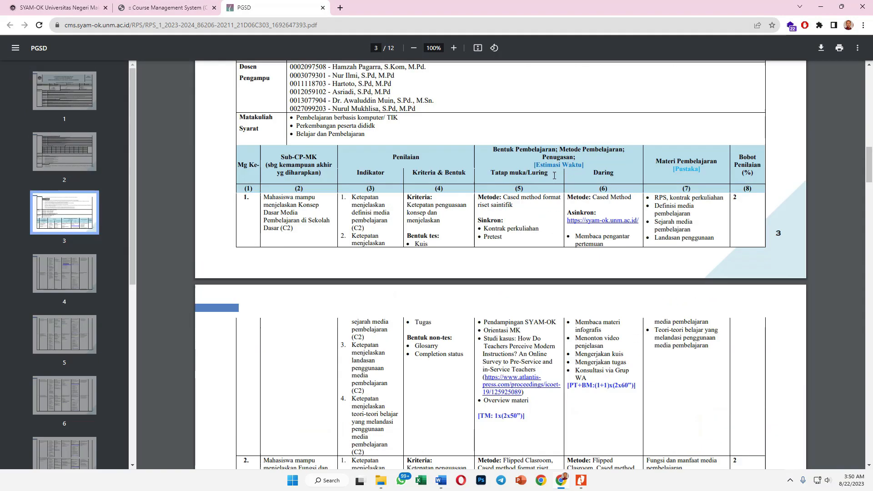
{"action": "scroll", "coordinate": [554, 176], "scroll_direction": "down", "scroll_amount": 20}
{"action": "left_click_drag", "start_coordinate": [871, 268], "coordinate": [872, 453]}
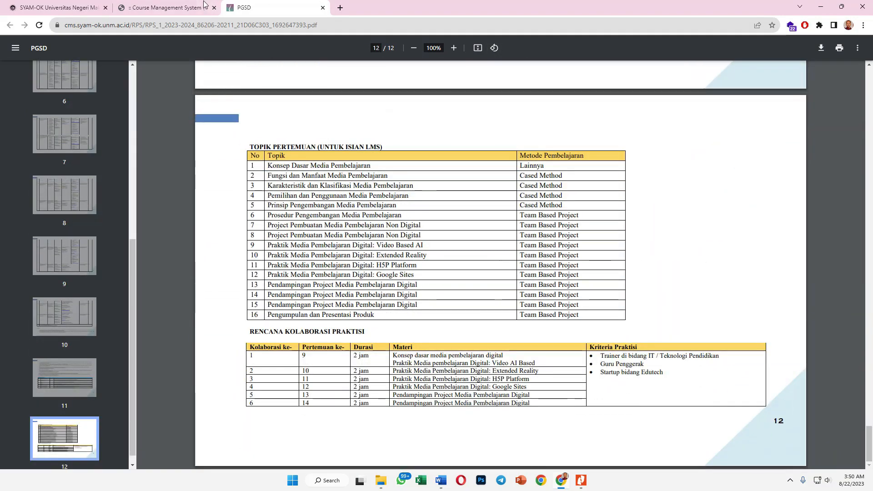
Step: Open the uploaded SAP file's preview from the IKU 7 form in a new browser tab and check it through to the last page
{"action": "left_click", "coordinate": [173, 8]}
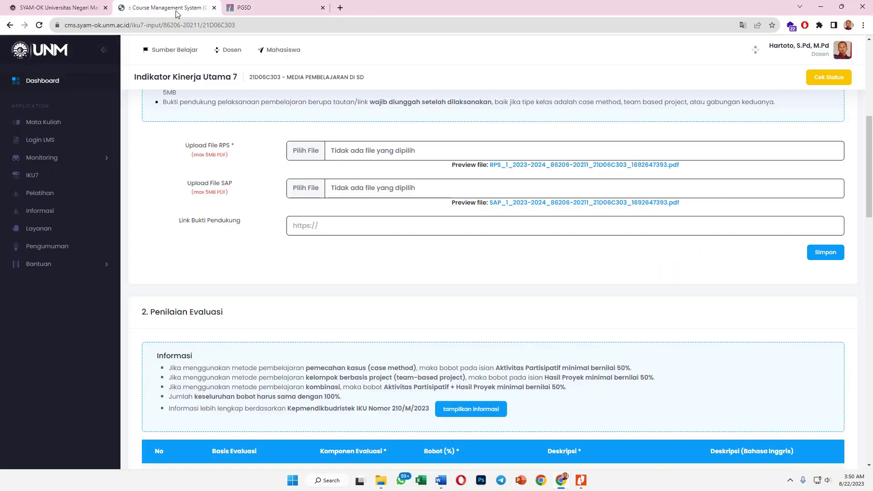
{"action": "left_click", "coordinate": [525, 209], "text": "ctrl"}
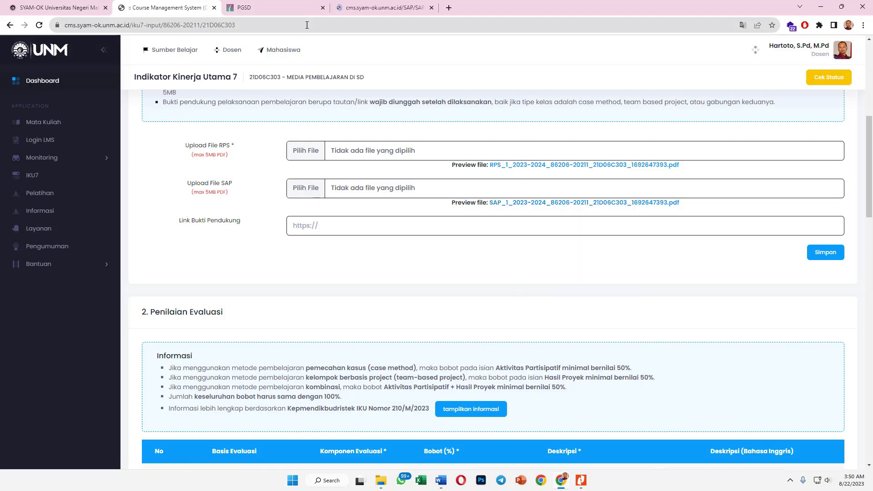
{"action": "left_click", "coordinate": [356, 11]}
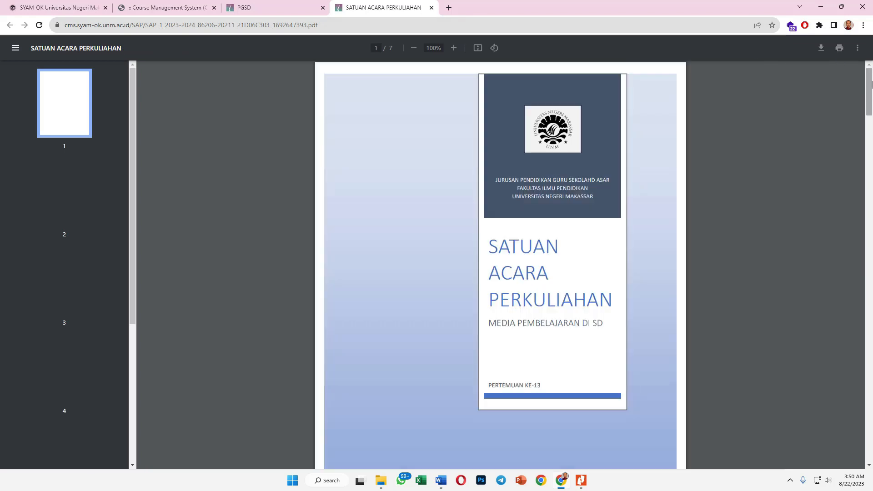
{"action": "left_click_drag", "start_coordinate": [869, 84], "coordinate": [869, 414]}
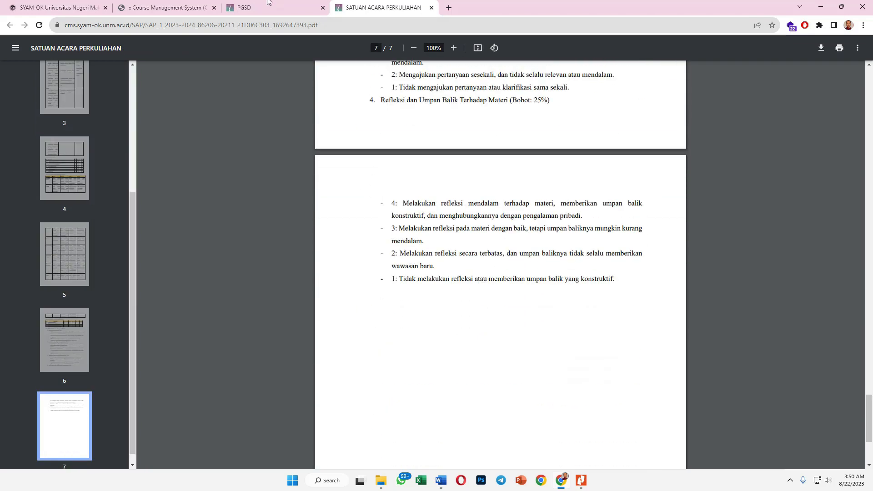
Step: Return to the IKU 7 form and save the RPS and SAP section again with the supporting evidence link left empty
{"action": "left_click", "coordinate": [194, 5]}
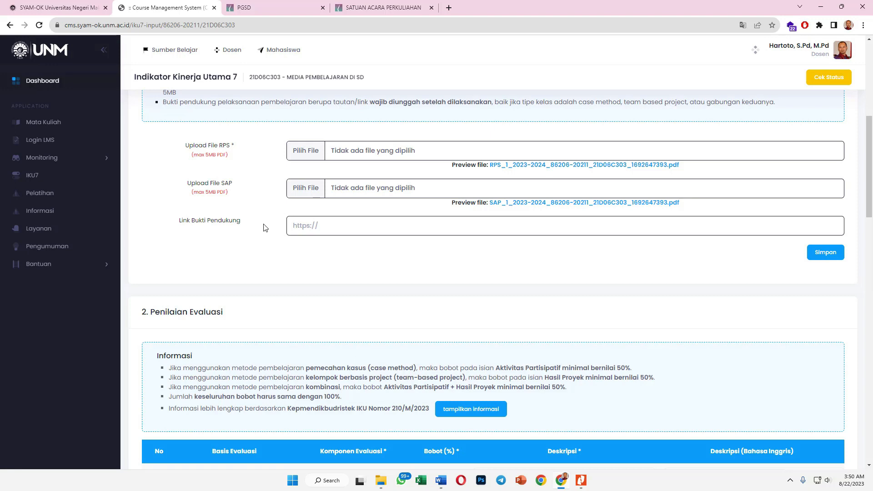
{"action": "scroll", "coordinate": [265, 227], "scroll_direction": "up", "scroll_amount": 2}
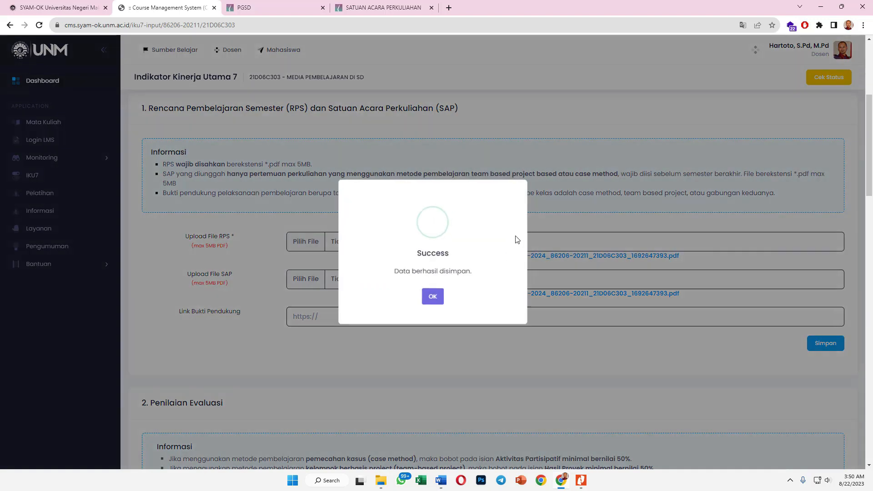
{"action": "left_click", "coordinate": [437, 297]}
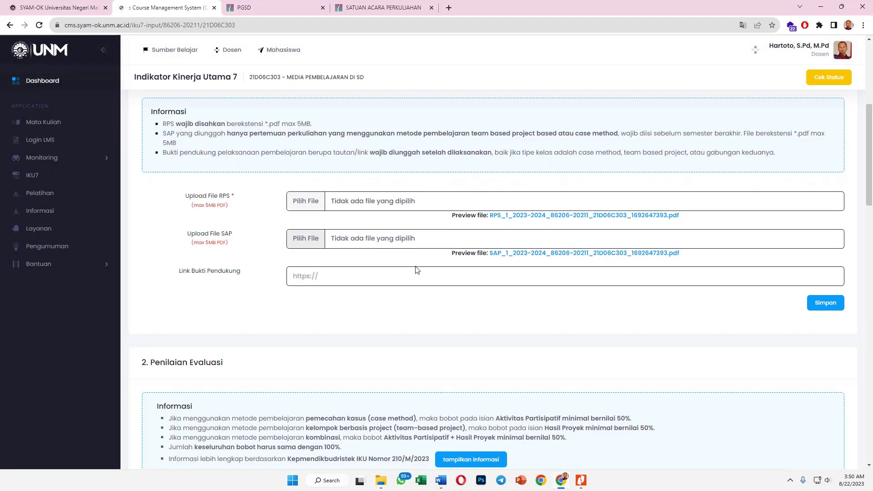
Step: Review the form's Penilaian Evaluasi section and locate the matching BOBOT PENILAIAN table in the RPS MEDIA PEMBELAJARAN document in Word
{"action": "scroll", "coordinate": [421, 277], "scroll_direction": "down", "scroll_amount": 7}
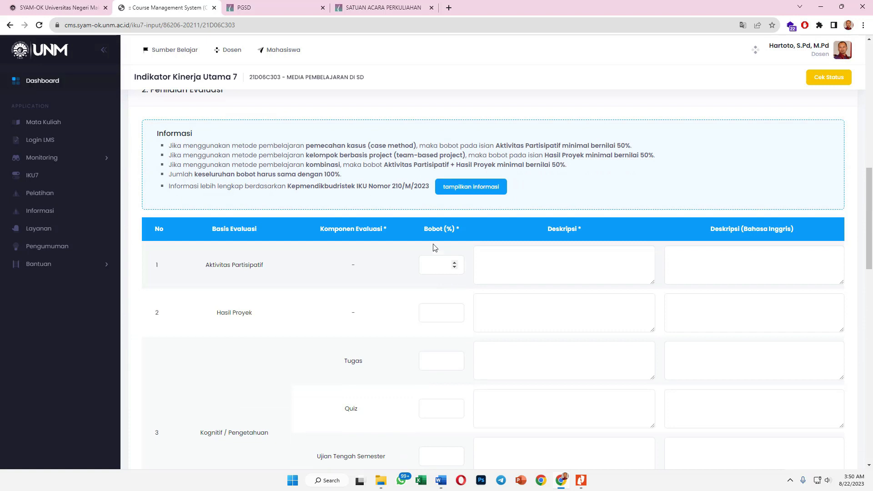
{"action": "scroll", "coordinate": [328, 194], "scroll_direction": "up", "scroll_amount": 1}
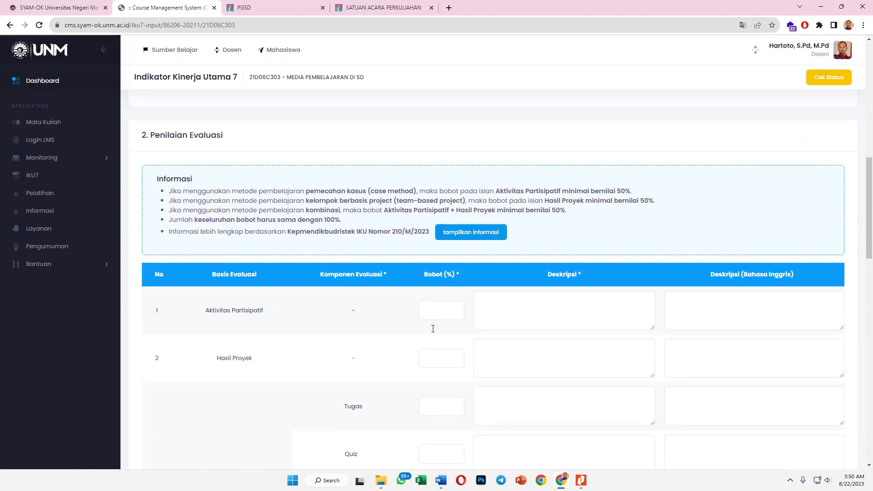
{"action": "mouse_move", "coordinate": [441, 480]}
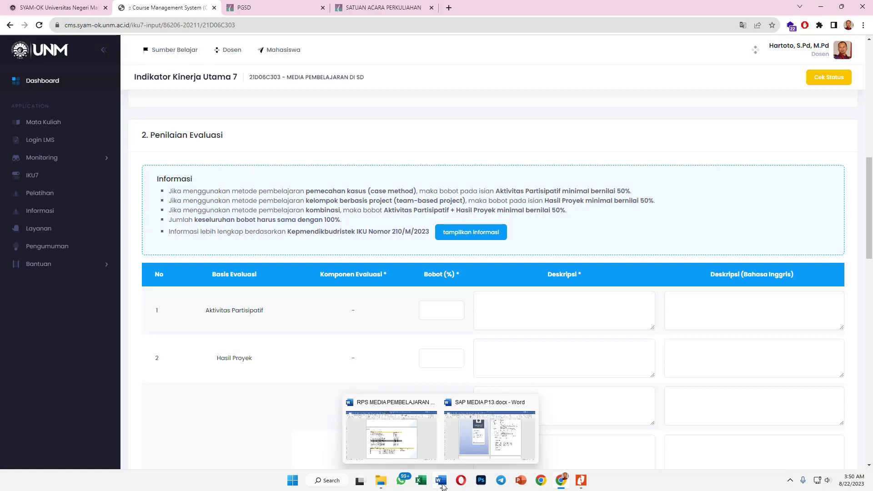
{"action": "left_click", "coordinate": [414, 447]}
{"action": "scroll", "coordinate": [460, 292], "scroll_direction": "up", "scroll_amount": 5}
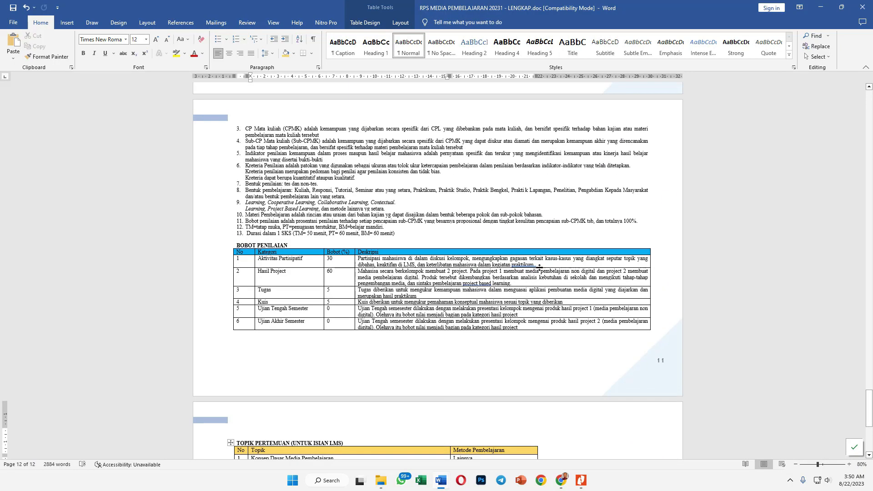
Step: Copy the Aktivitas Partisipatif description from the RPS table in Word into its IKU 7 form row in Chrome and set its weight to 30%
{"action": "left_click_drag", "start_coordinate": [539, 264], "coordinate": [434, 268]}
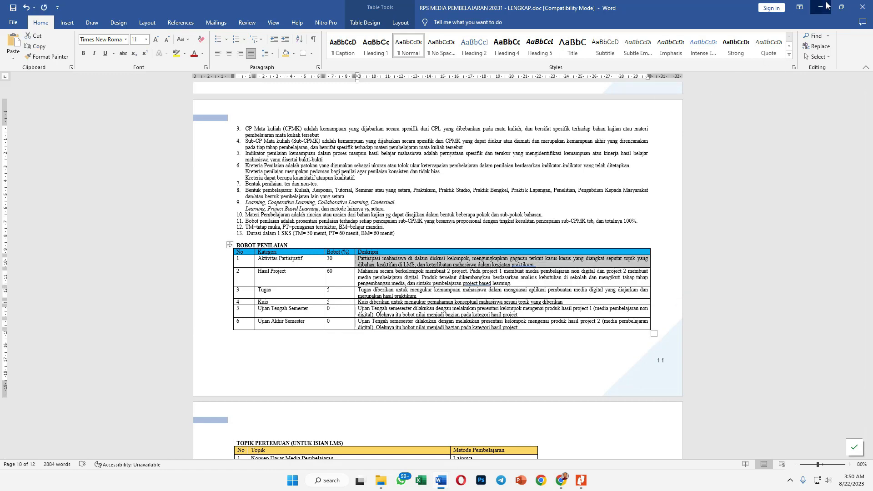
{"action": "left_click", "coordinate": [821, 8]}
{"action": "left_click", "coordinate": [437, 314]}
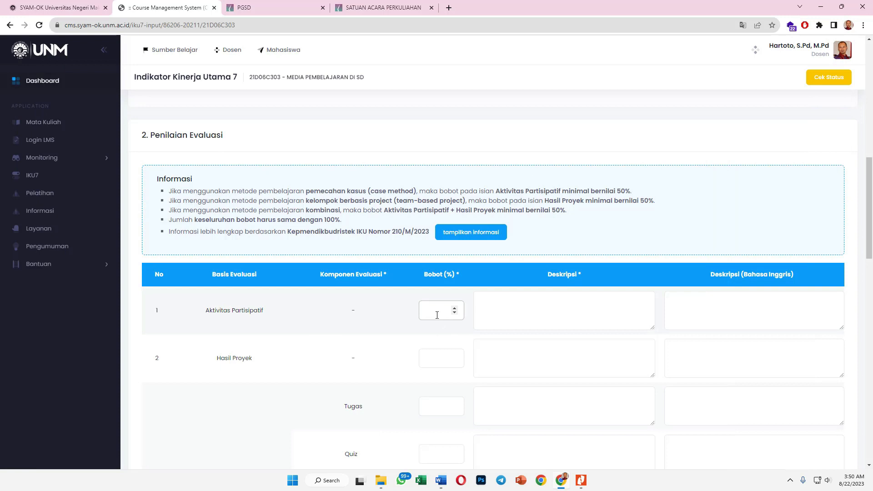
{"action": "left_click", "coordinate": [531, 314]}
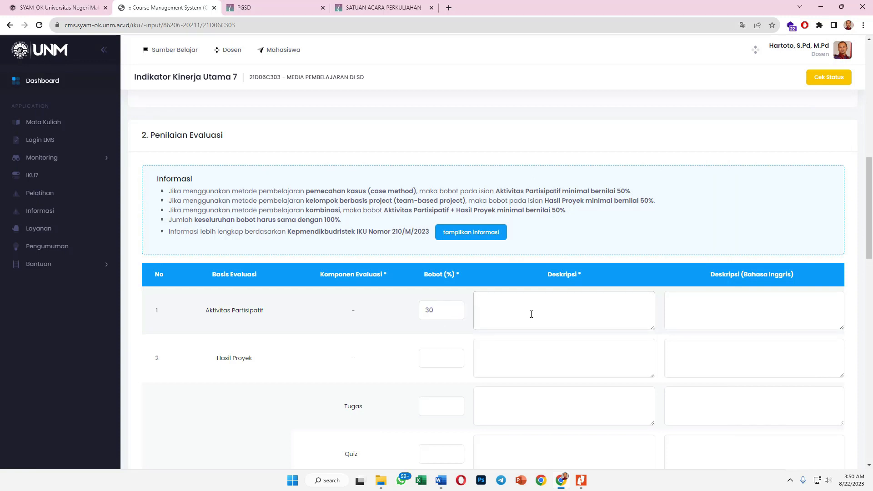
{"action": "key", "text": "ctrl+v"}
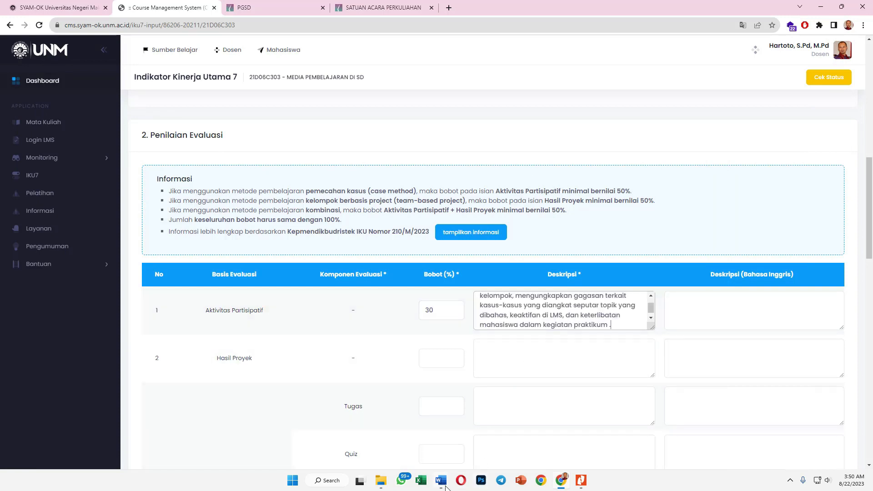
Step: Copy the Hasil Project description from the RPS document in Word into the form's Hasil Proyek row and set its weight to 60%
{"action": "mouse_move", "coordinate": [441, 481]}
{"action": "left_click", "coordinate": [436, 443]}
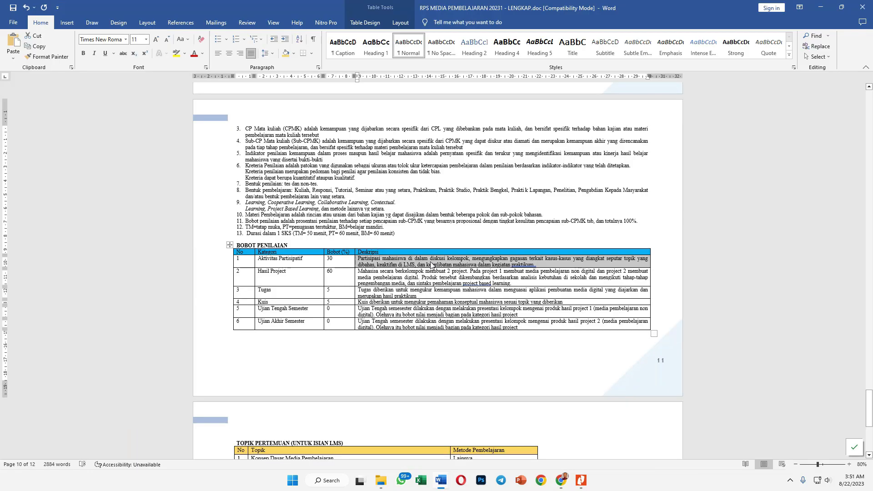
{"action": "left_click", "coordinate": [516, 281]}
{"action": "left_click_drag", "start_coordinate": [515, 283], "coordinate": [367, 273]}
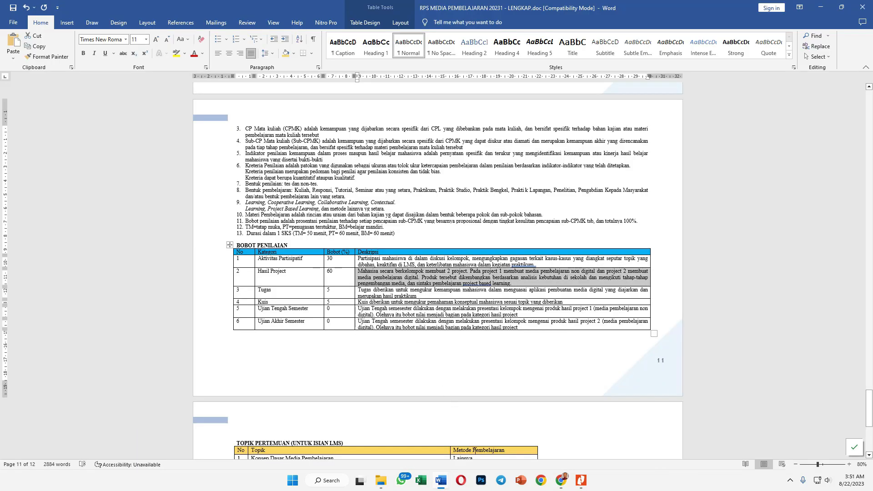
{"action": "left_click", "coordinate": [560, 480]}
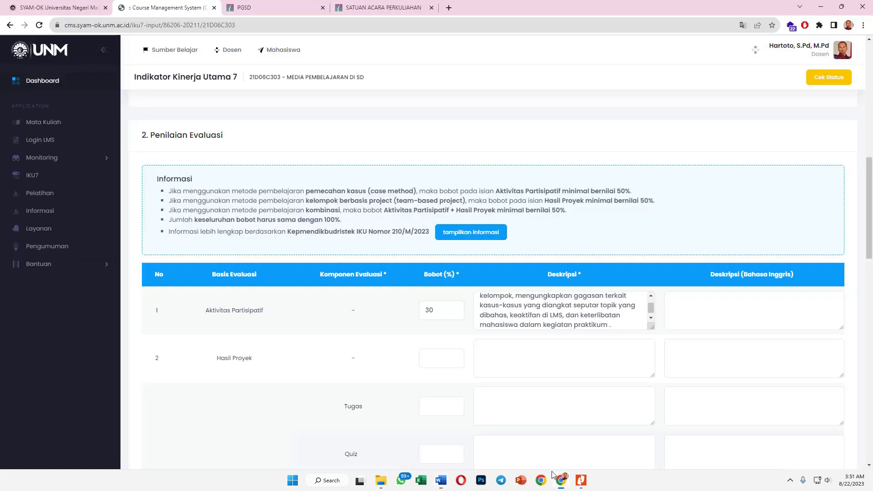
{"action": "left_click", "coordinate": [488, 362]}
{"action": "key", "text": "ctrl+v"}
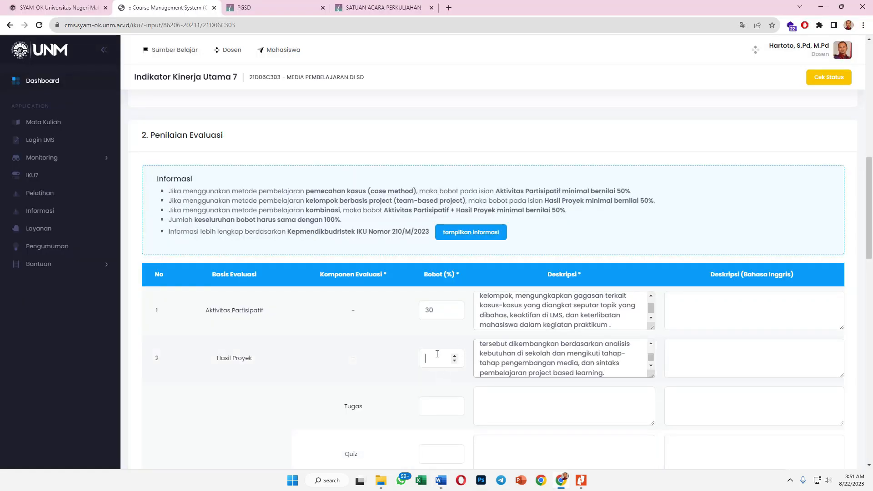
{"action": "left_click", "coordinate": [437, 353]}
{"action": "type", "text": "60"}
Step: Set the Tugas weight to 5% and fill its description with the Tugas text copied from the RPS document in Word
{"action": "scroll", "coordinate": [480, 340], "scroll_direction": "down", "scroll_amount": 4}
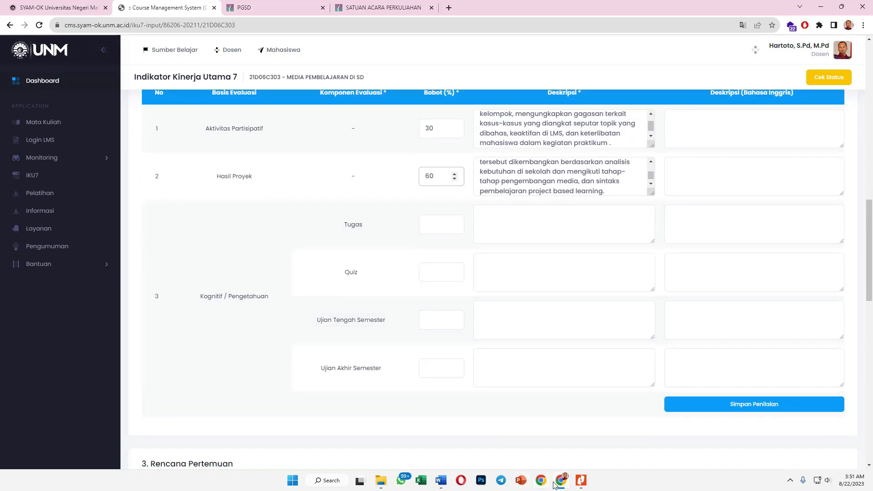
{"action": "mouse_move", "coordinate": [448, 483]}
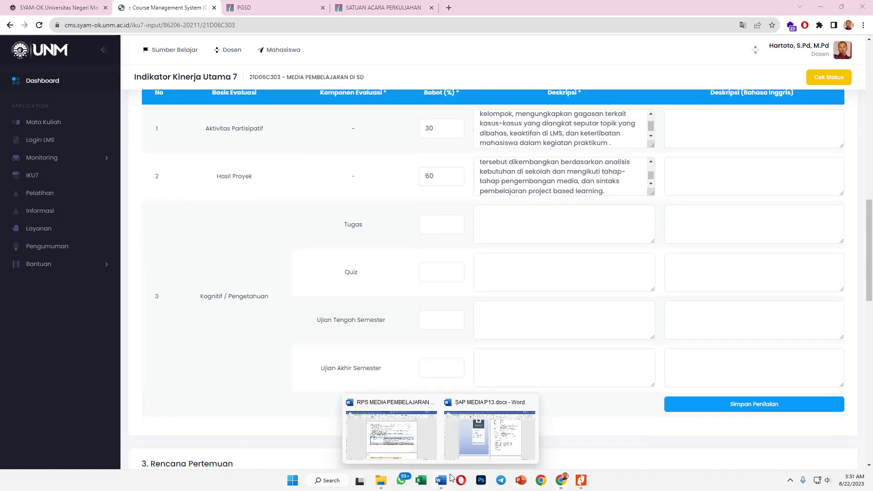
{"action": "left_click", "coordinate": [423, 437]}
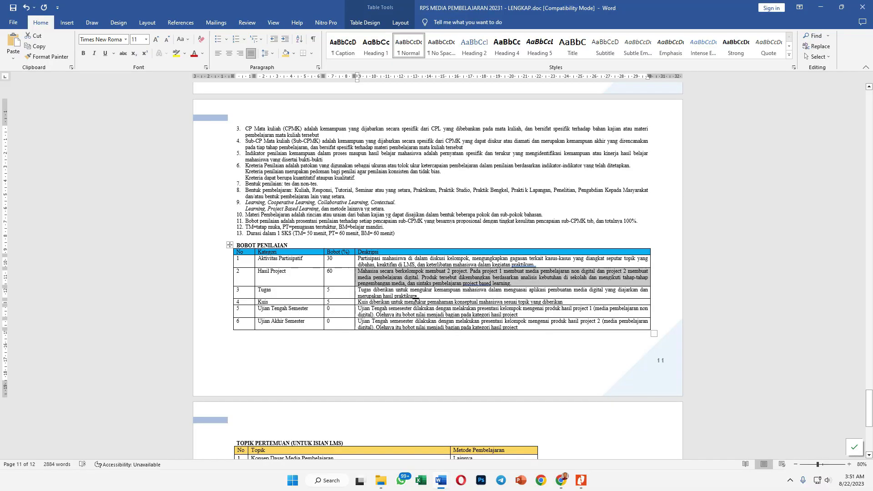
{"action": "left_click_drag", "start_coordinate": [420, 295], "coordinate": [369, 289]}
{"action": "key", "text": "ctrl+c"}
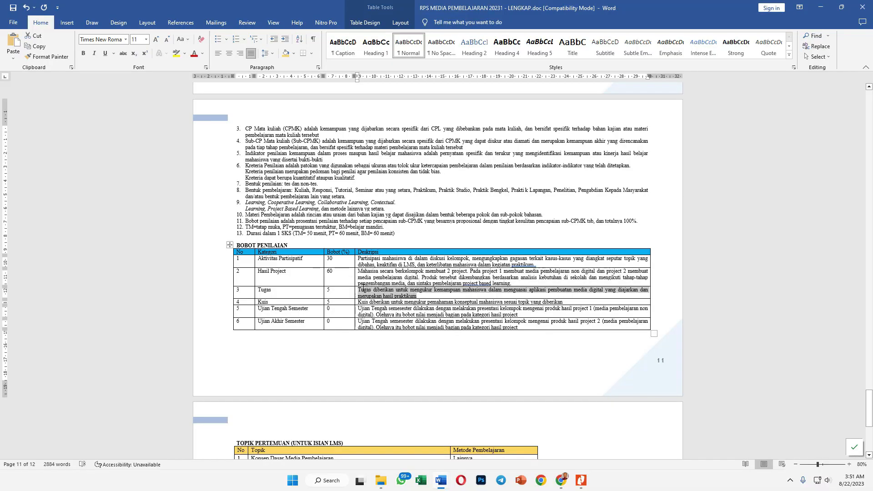
{"action": "left_click", "coordinate": [562, 479]}
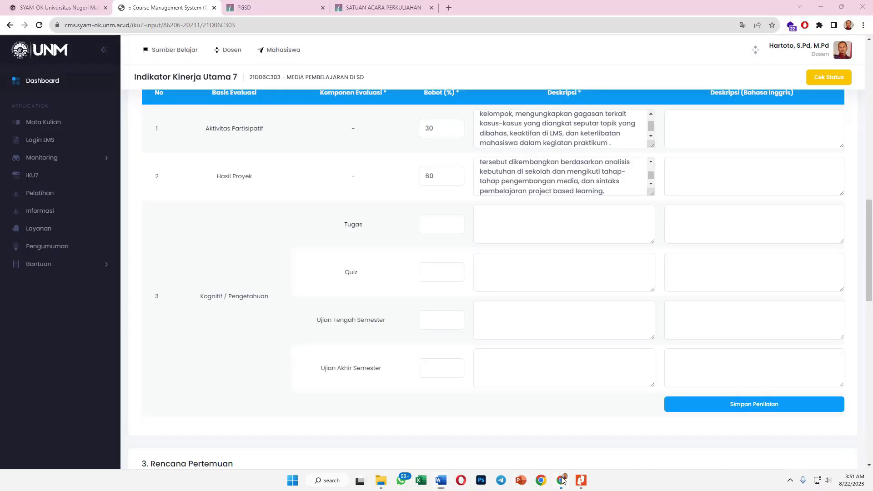
{"action": "left_click", "coordinate": [441, 228]}
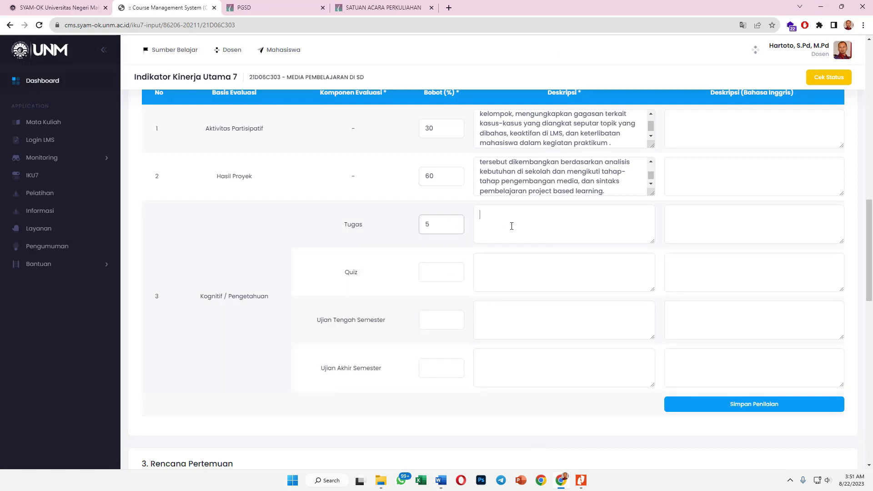
{"action": "key", "text": "ctrl+v"}
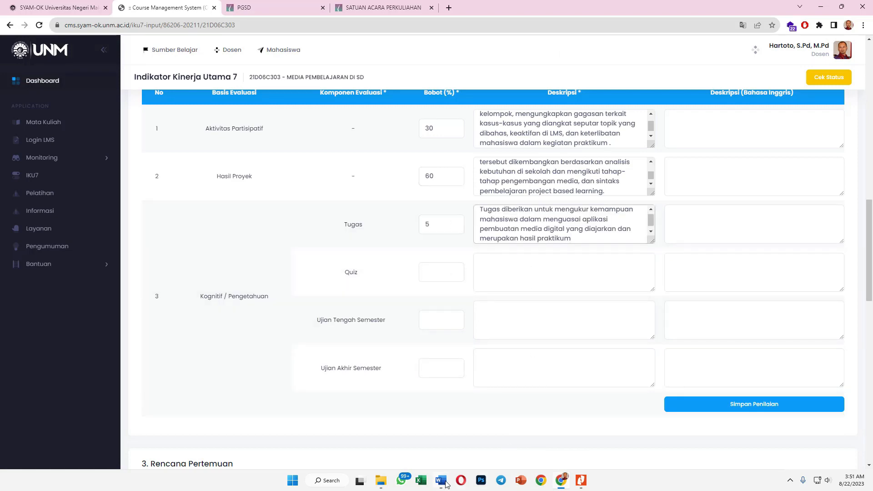
Step: Set the Quiz weight to 5% and fill its description with the Kuis text copied from the RPS document in Word
{"action": "mouse_move", "coordinate": [445, 484]}
{"action": "left_click", "coordinate": [416, 433]}
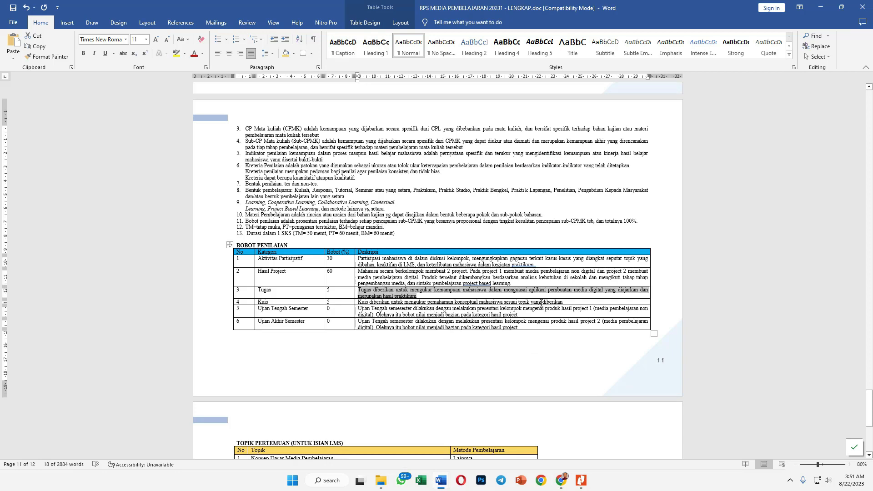
{"action": "left_click_drag", "start_coordinate": [563, 303], "coordinate": [431, 301]}
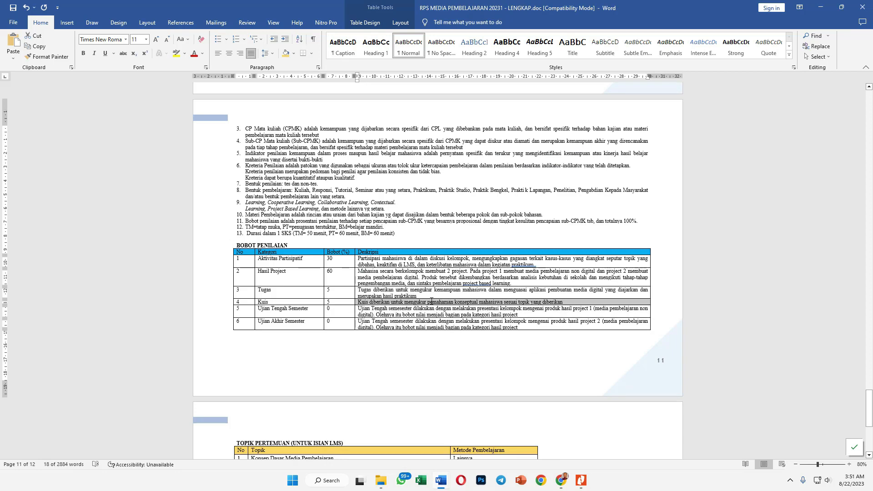
{"action": "key", "text": "ctrl+c"}
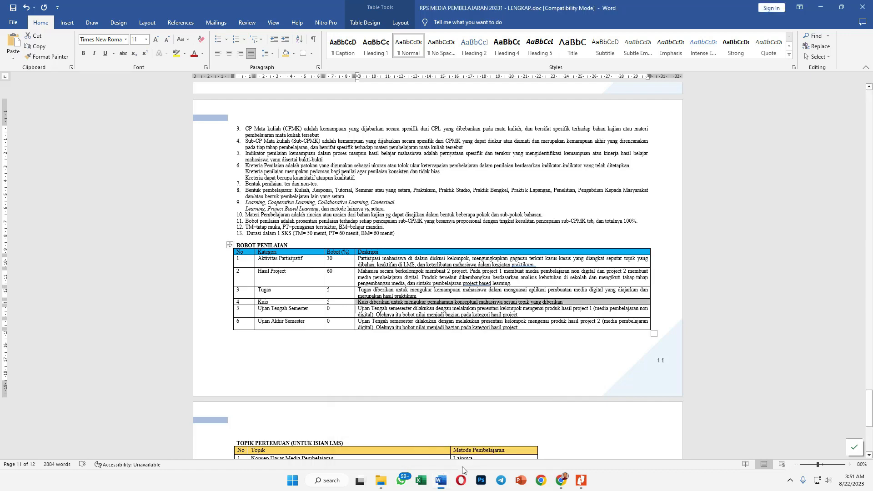
{"action": "left_click", "coordinate": [560, 481]}
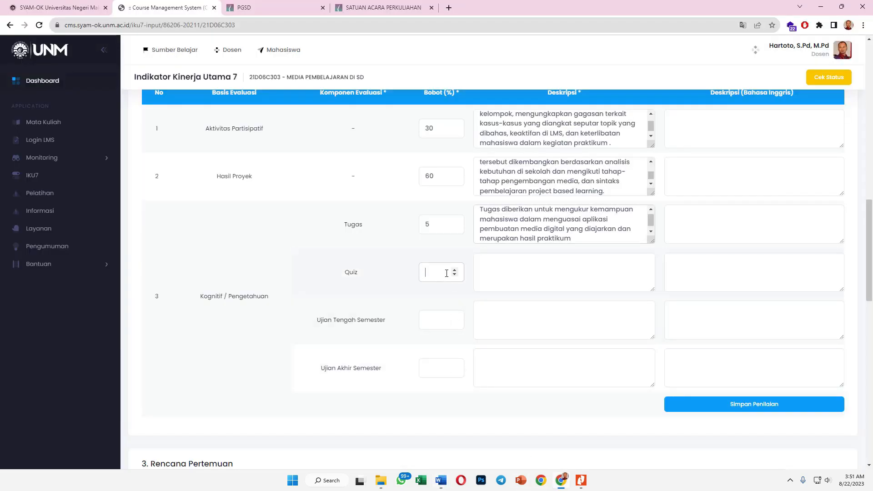
{"action": "left_click", "coordinate": [528, 277]}
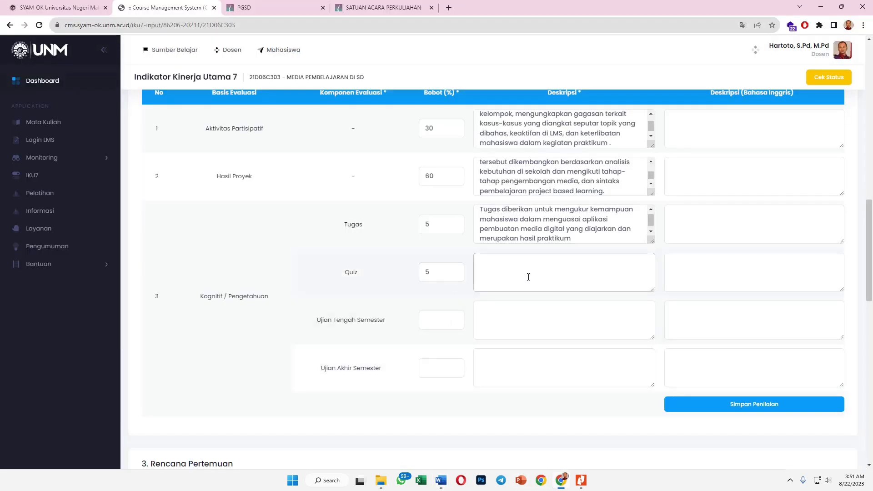
{"action": "key", "text": "ctrl+v"}
Step: Copy the Ujian Tengah Semester description from the RPS document in Word into its form row and set the weight to 0%
{"action": "mouse_move", "coordinate": [441, 480]}
{"action": "left_click", "coordinate": [392, 427]}
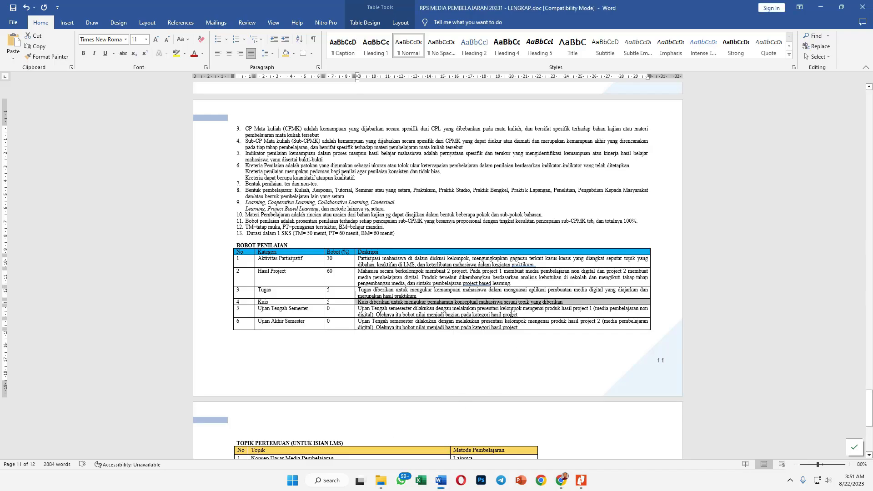
{"action": "left_click_drag", "start_coordinate": [517, 314], "coordinate": [367, 306]}
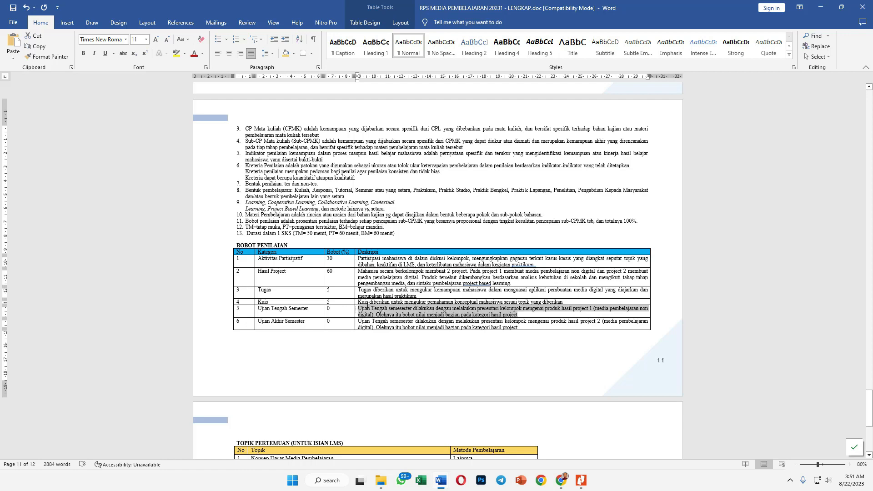
{"action": "left_click", "coordinate": [561, 480]}
{"action": "left_click", "coordinate": [493, 312]}
{"action": "key", "text": "ctrl+v"}
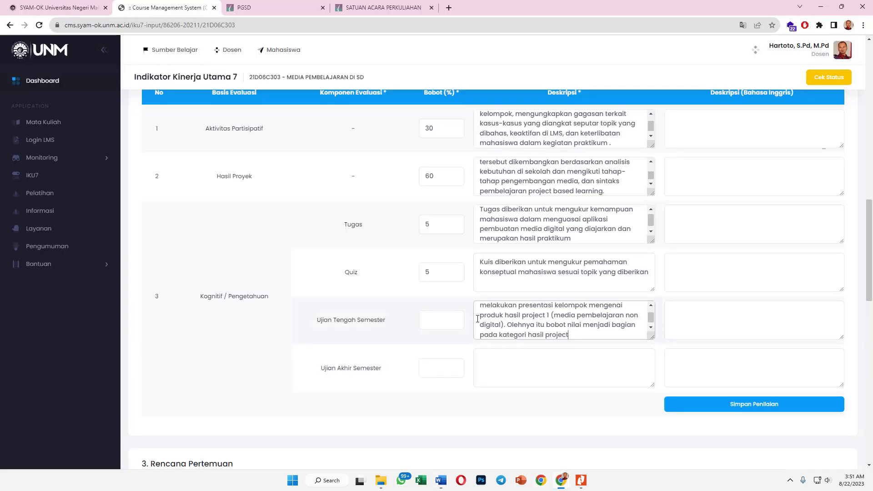
{"action": "left_click", "coordinate": [430, 321]}
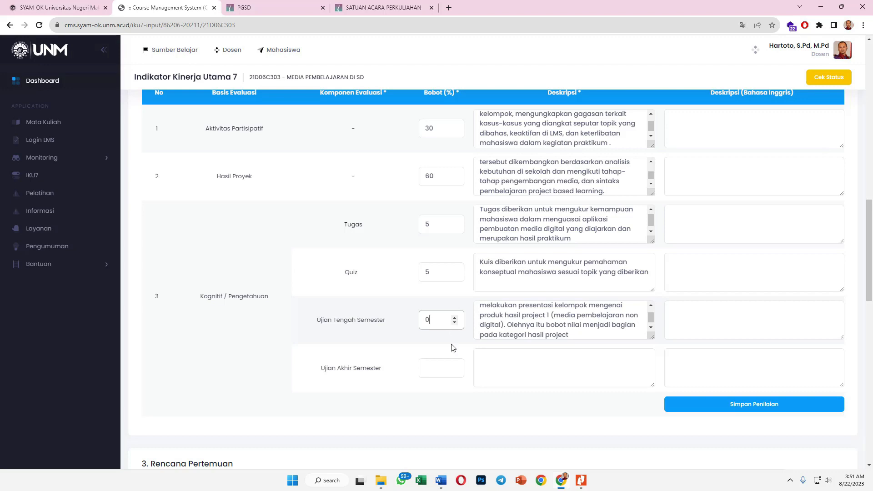
Step: Set the Ujian Akhir Semester weight to 0% and fill its description with the matching text copied from the RPS document in Word
{"action": "mouse_move", "coordinate": [440, 480]}
{"action": "left_click", "coordinate": [406, 436]}
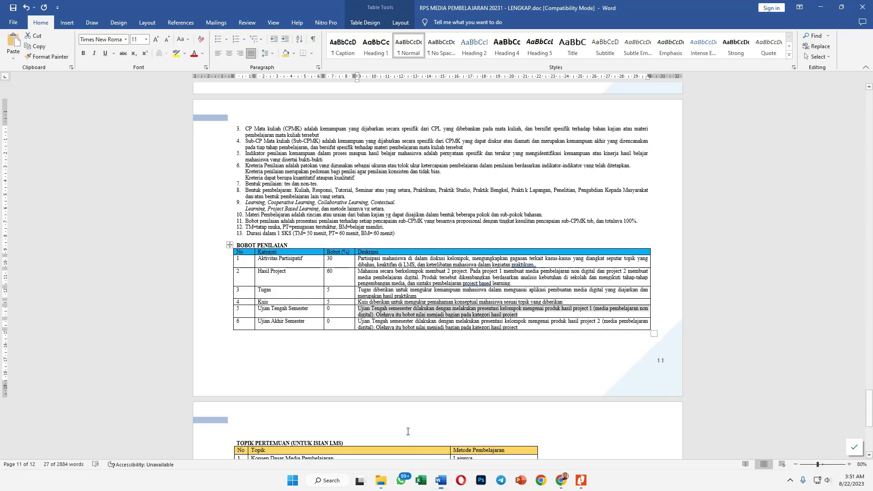
{"action": "left_click_drag", "start_coordinate": [523, 327], "coordinate": [426, 323]}
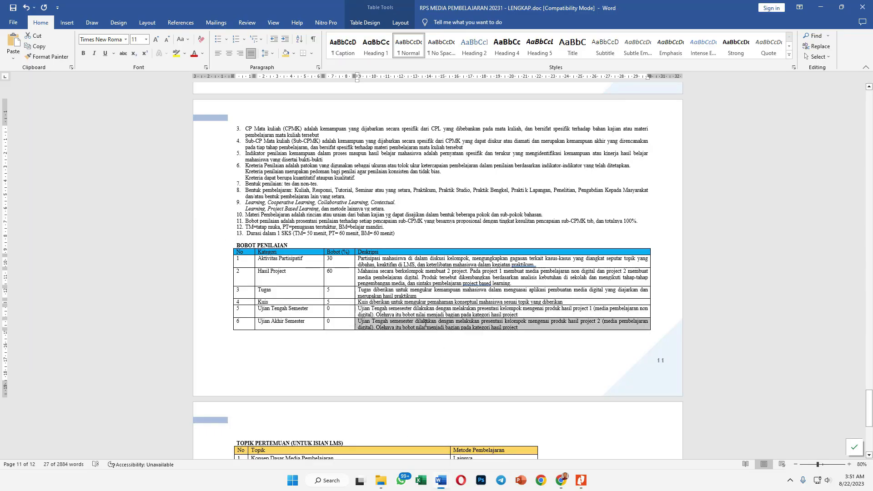
{"action": "left_click", "coordinate": [561, 480]}
{"action": "left_click", "coordinate": [448, 367]}
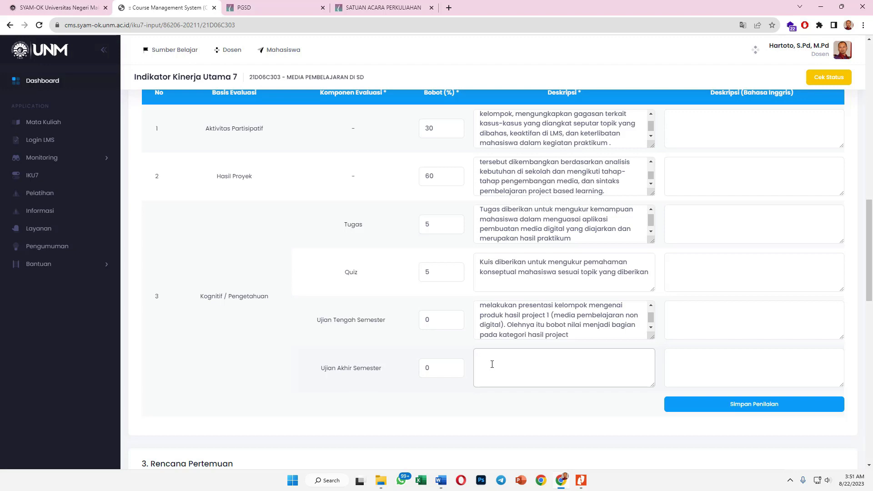
{"action": "key", "text": "ctrl+v"}
Step: Check the completed evaluation weights and descriptions, and save the Penilaian Evaluasi section with the English descriptions left empty
{"action": "scroll", "coordinate": [735, 259], "scroll_direction": "up", "scroll_amount": 3}
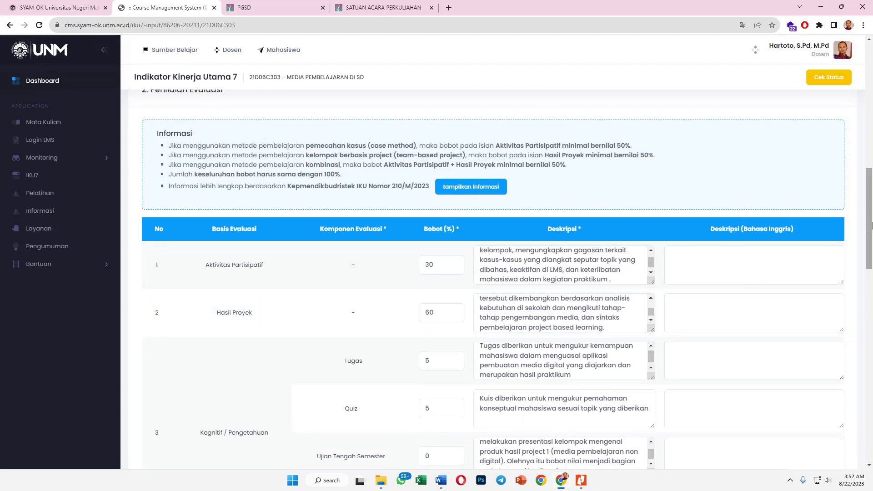
{"action": "scroll", "coordinate": [640, 181], "scroll_direction": "down", "scroll_amount": 2}
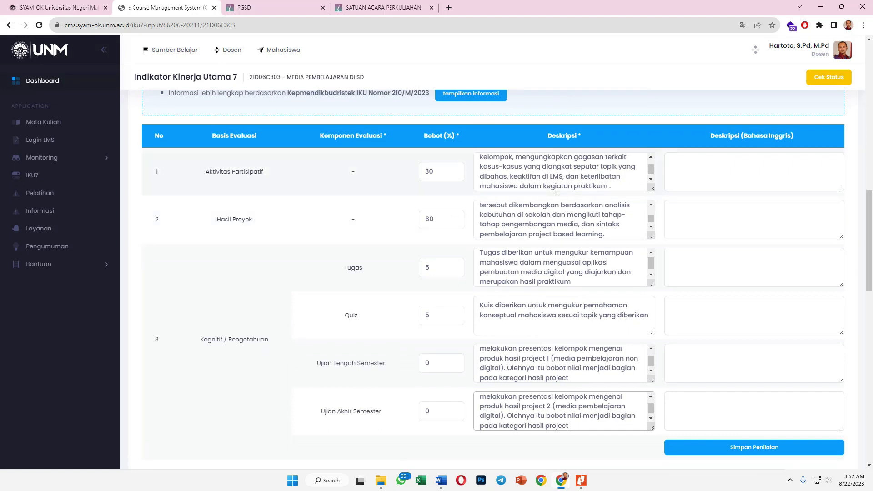
{"action": "scroll", "coordinate": [590, 187], "scroll_direction": "up", "scroll_amount": 2}
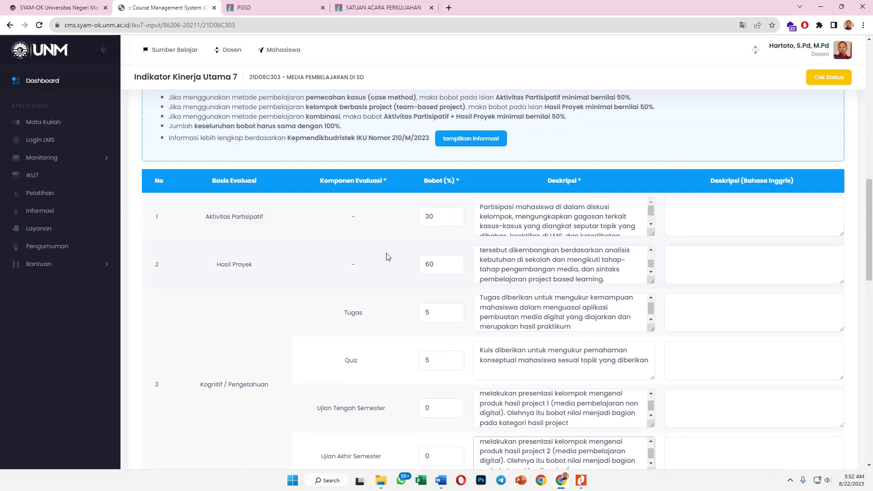
{"action": "scroll", "coordinate": [314, 237], "scroll_direction": "down", "scroll_amount": 2}
{"action": "scroll", "coordinate": [501, 249], "scroll_direction": "down", "scroll_amount": 1}
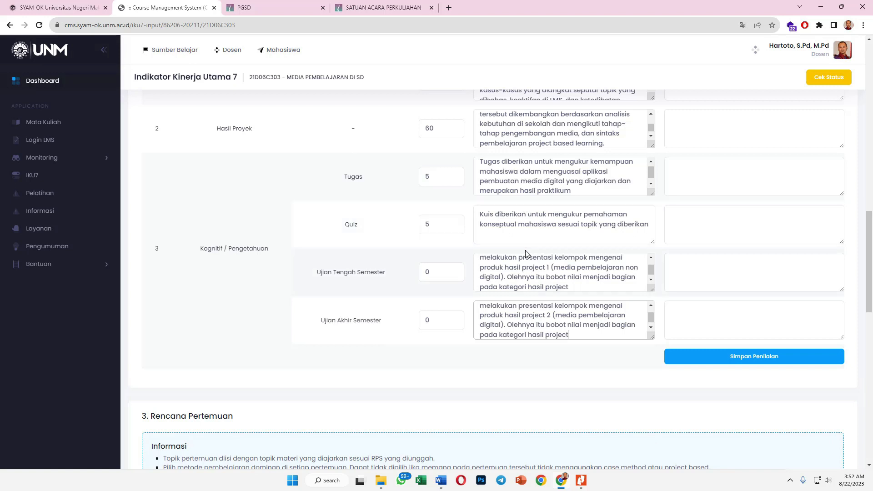
{"action": "scroll", "coordinate": [526, 250], "scroll_direction": "up", "scroll_amount": 1}
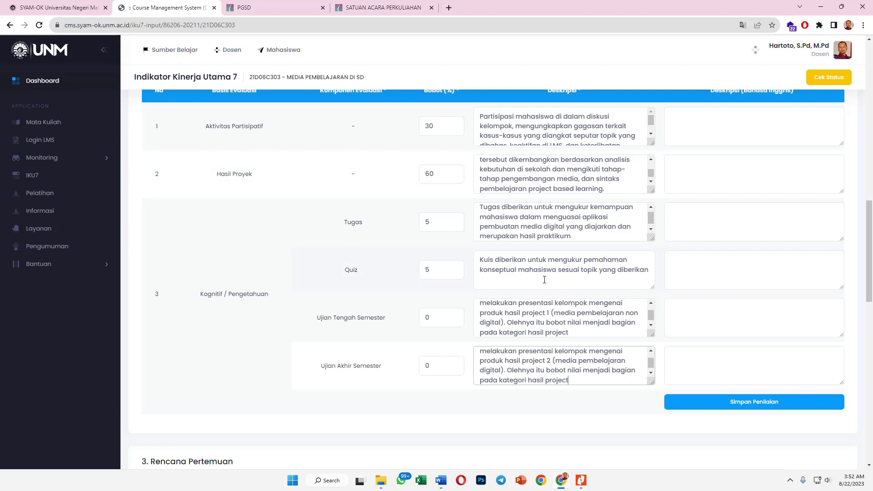
{"action": "scroll", "coordinate": [668, 311], "scroll_direction": "up", "scroll_amount": 2}
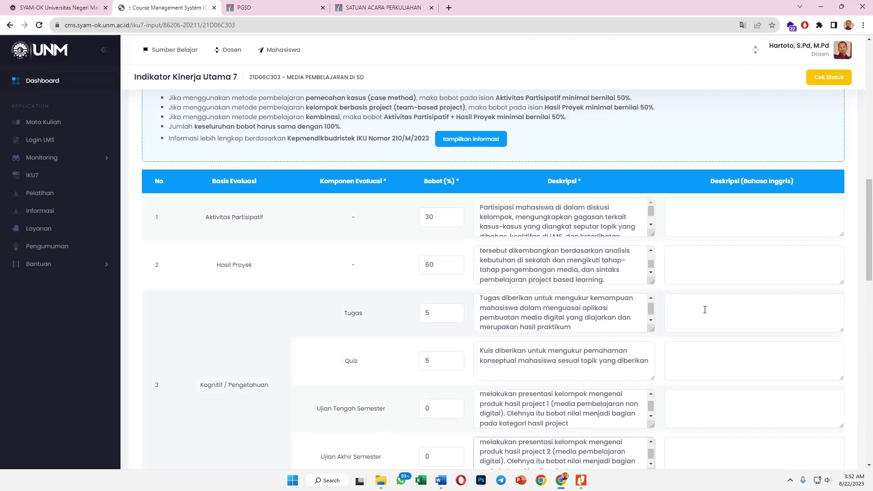
{"action": "left_click_drag", "start_coordinate": [871, 226], "coordinate": [871, 267]}
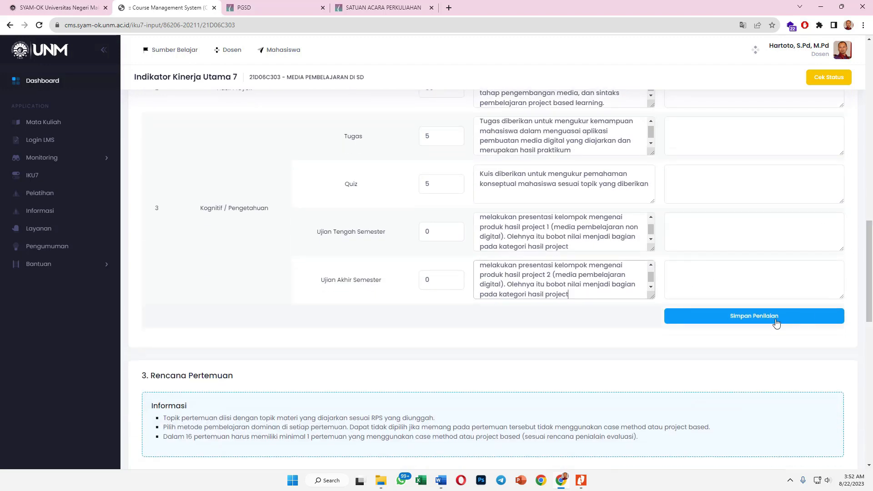
{"action": "left_click", "coordinate": [748, 320]}
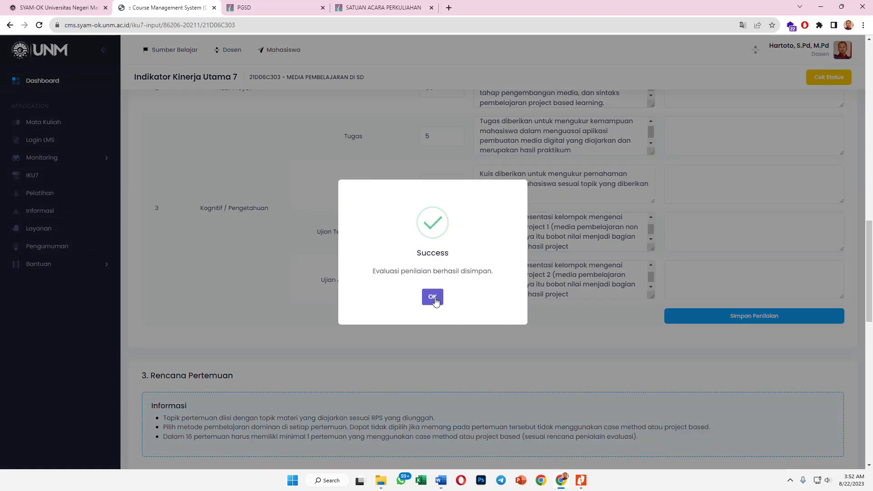
Step: Close the save confirmation and fill the meeting 1 topic with "Konsep Dasar Media Pembelajaran" copied from the RPS document's Topik Pertemuan table in Word
{"action": "left_click", "coordinate": [432, 296]}
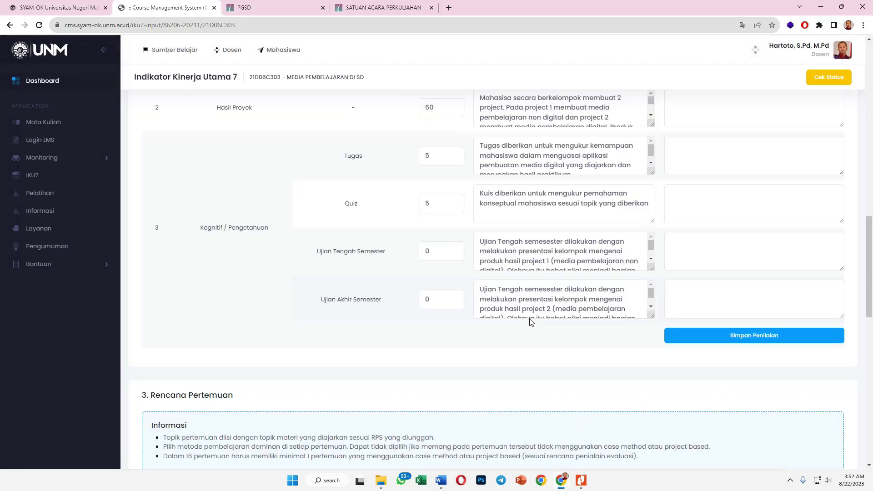
{"action": "scroll", "coordinate": [534, 315], "scroll_direction": "down", "scroll_amount": 2}
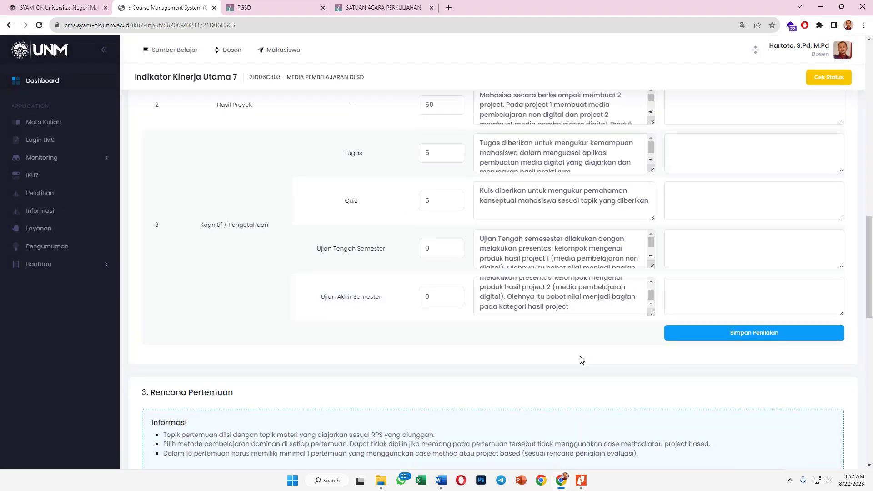
{"action": "scroll", "coordinate": [577, 357], "scroll_direction": "down", "scroll_amount": 4}
{"action": "scroll", "coordinate": [575, 341], "scroll_direction": "down", "scroll_amount": 5}
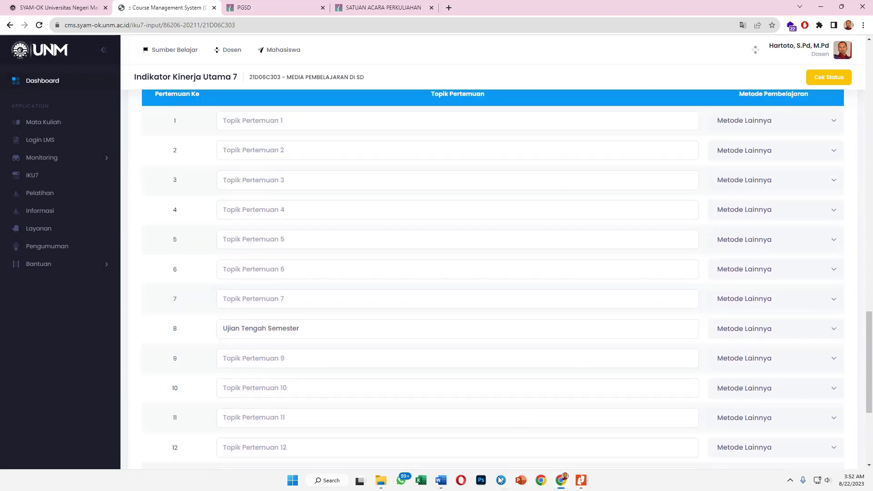
{"action": "mouse_move", "coordinate": [442, 483]}
{"action": "left_click", "coordinate": [395, 428]}
{"action": "scroll", "coordinate": [502, 354], "scroll_direction": "down", "scroll_amount": 5}
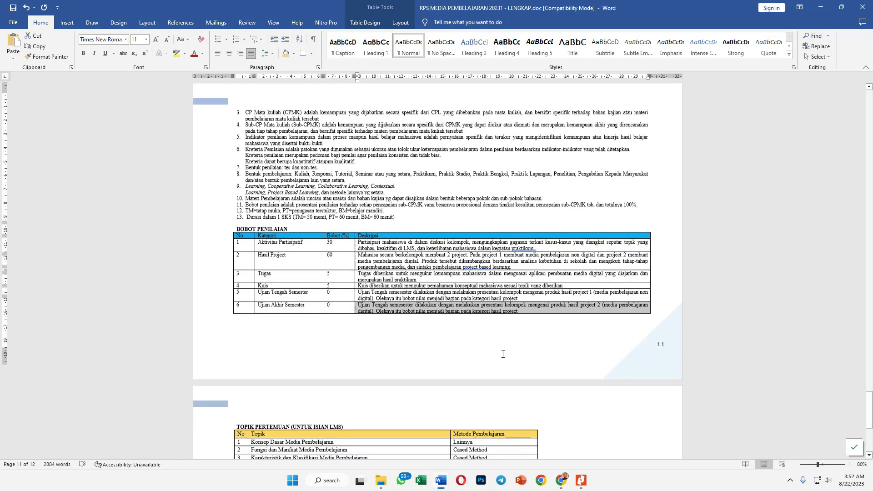
{"action": "scroll", "coordinate": [502, 353], "scroll_direction": "down", "scroll_amount": 1}
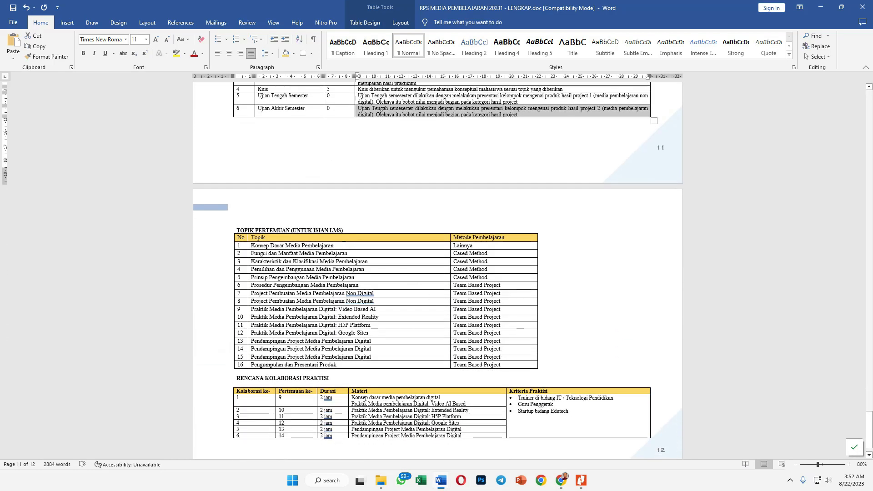
{"action": "left_click_drag", "start_coordinate": [353, 244], "coordinate": [266, 246]}
{"action": "key", "text": "ctrl+c"}
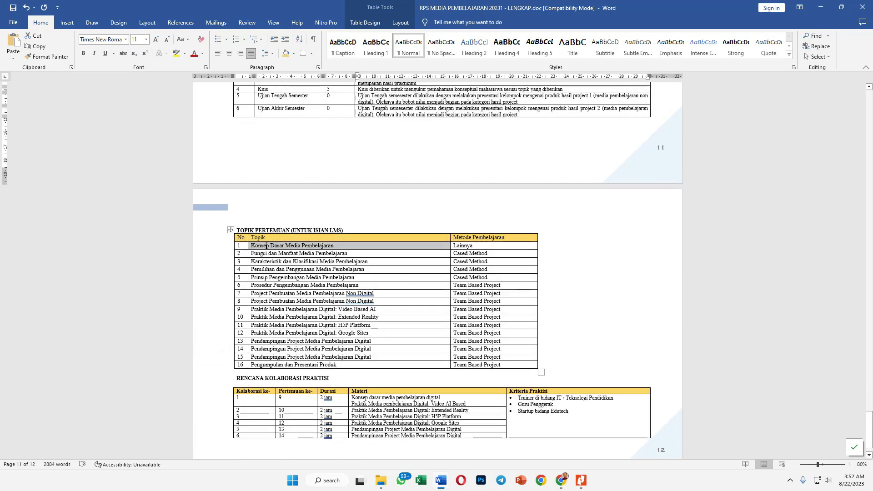
{"action": "left_click", "coordinate": [561, 485]}
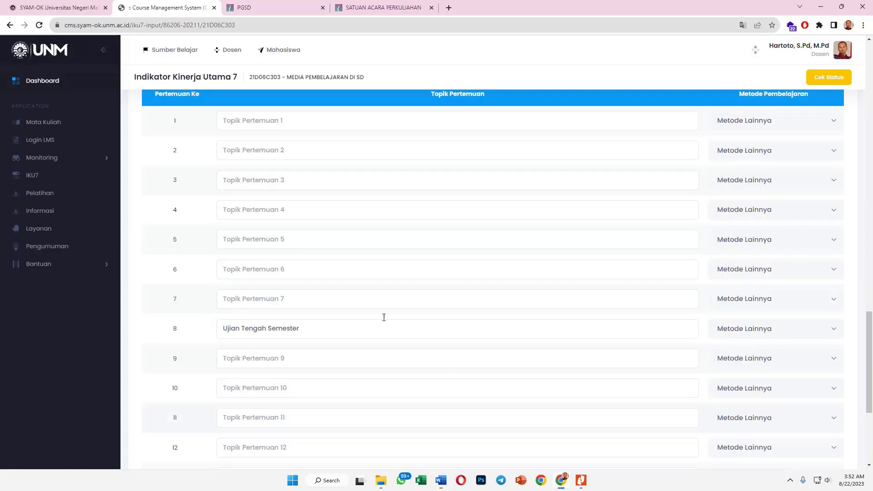
{"action": "left_click", "coordinate": [249, 123]}
{"action": "key", "text": "ctrl+v"}
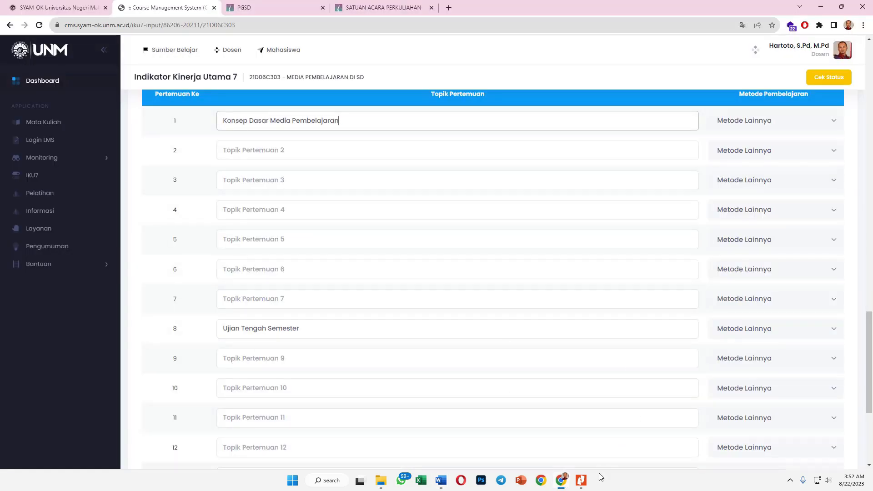
Step: Copy "Fungsi dan Manfaat Media Pembelajaran" from the RPS document in Word into the meeting 2 topic and set its learning method to Case Method
{"action": "left_click", "coordinate": [565, 485]}
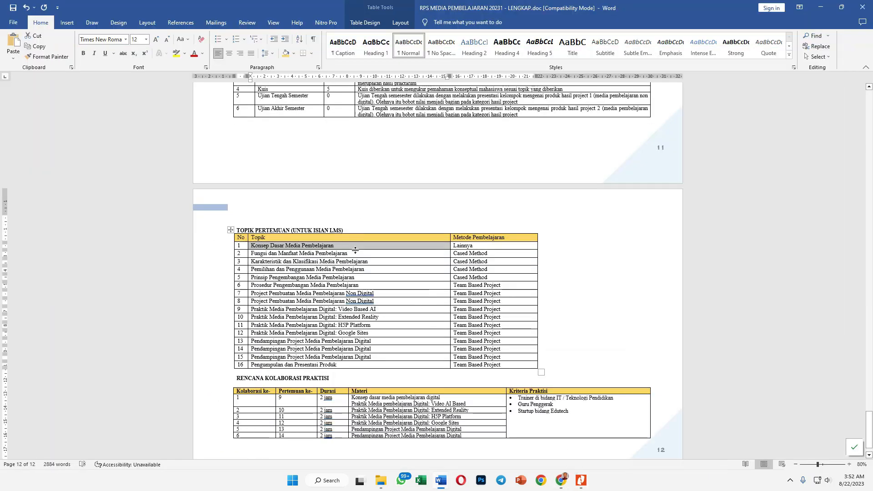
{"action": "left_click_drag", "start_coordinate": [353, 255], "coordinate": [258, 253]}
{"action": "key", "text": "ctrl+c"}
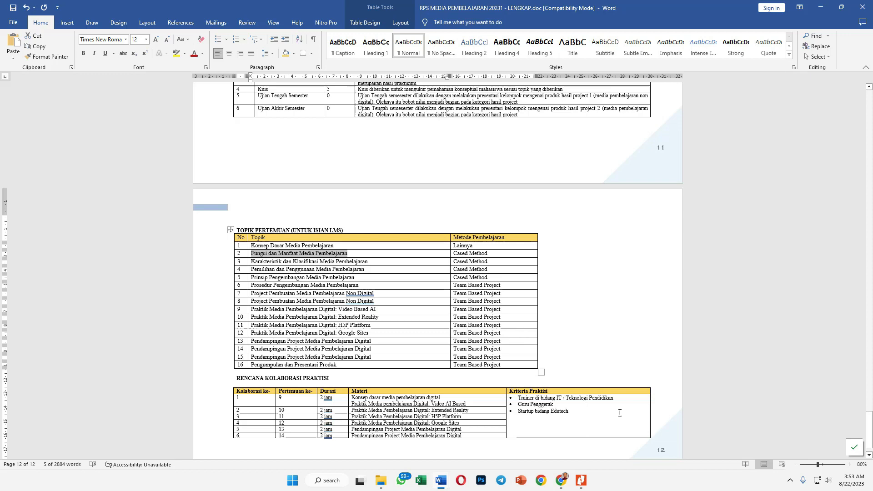
{"action": "left_click", "coordinate": [564, 481]}
{"action": "left_click", "coordinate": [296, 153]}
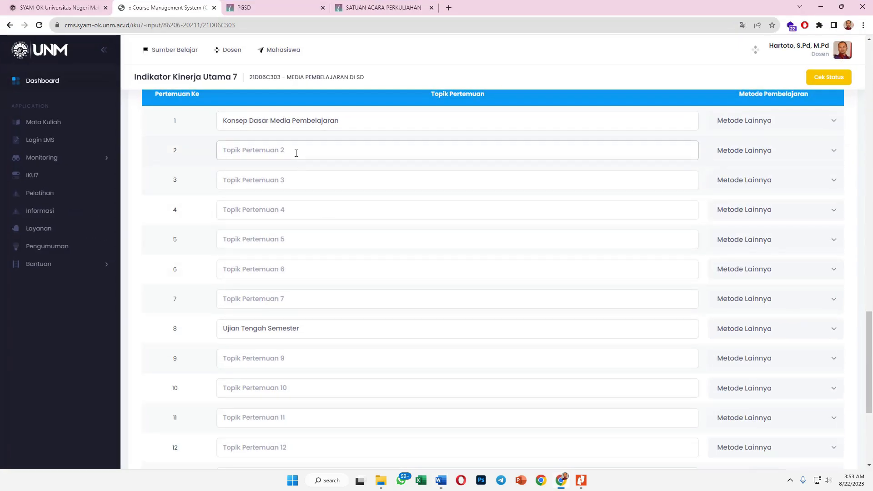
{"action": "key", "text": "ctrl+v"}
{"action": "left_click", "coordinate": [762, 154]}
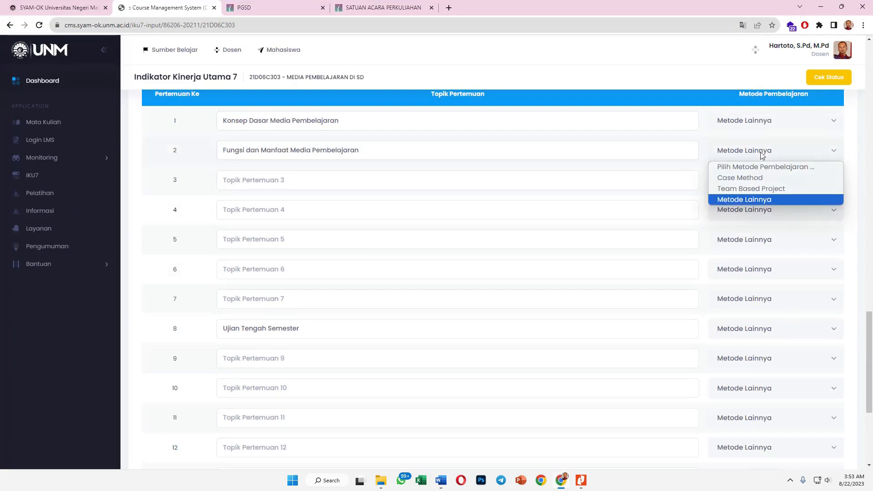
{"action": "left_click", "coordinate": [747, 178]}
Step: Copy "Karakteristik dan Klasifikasi Media Pembelajaran" from the RPS document in Word into the meeting 3 topic of the form
{"action": "left_click", "coordinate": [562, 483]}
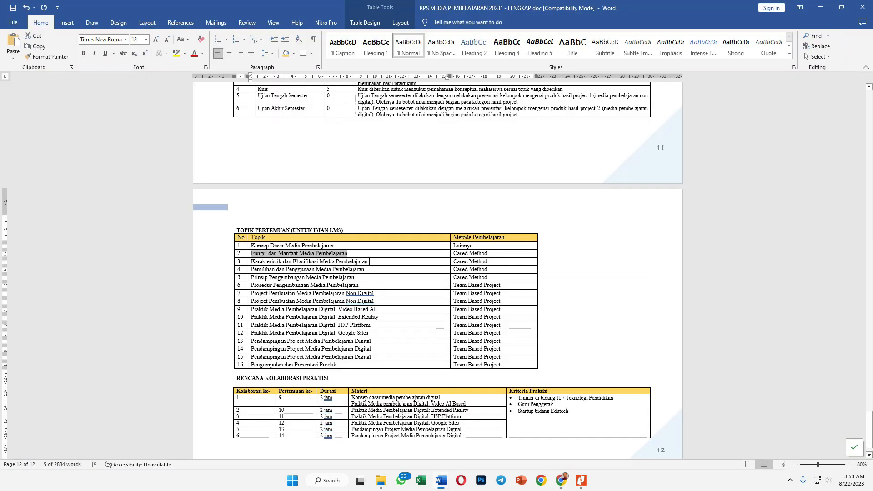
{"action": "left_click_drag", "start_coordinate": [369, 261], "coordinate": [316, 268]}
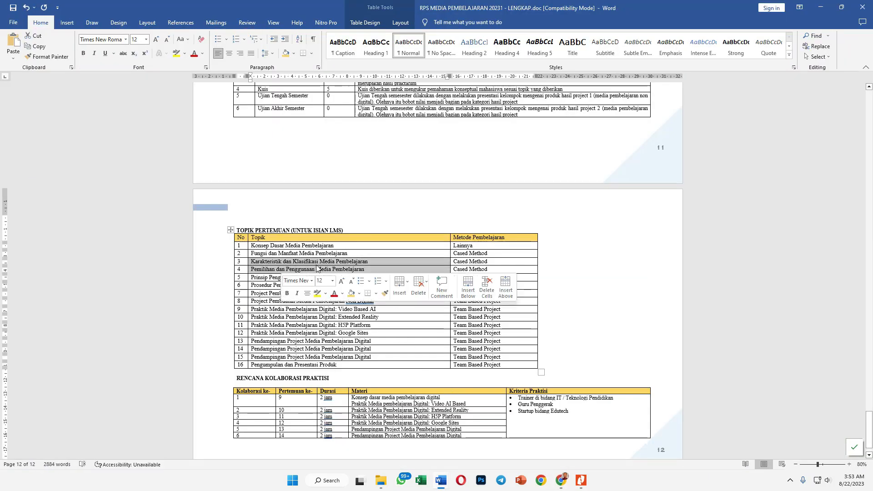
{"action": "left_click", "coordinate": [368, 261]}
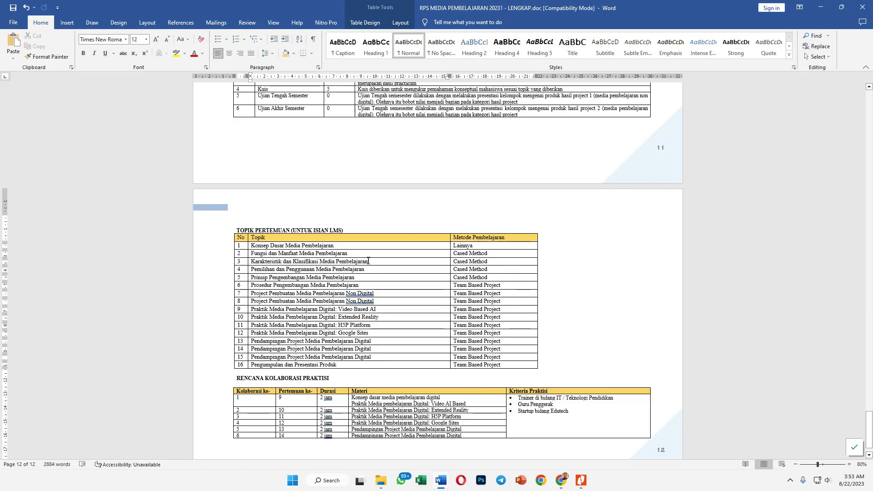
{"action": "left_click_drag", "start_coordinate": [368, 261], "coordinate": [264, 261]}
{"action": "key", "text": "ctrl+c"}
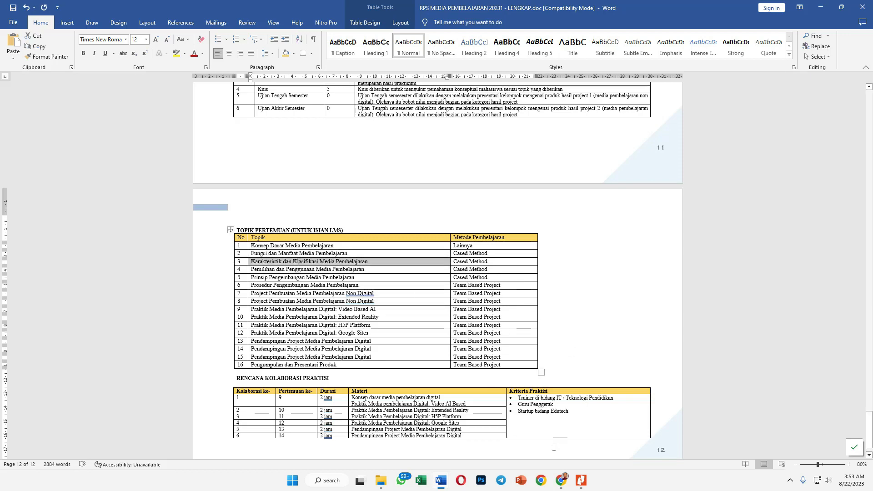
{"action": "left_click", "coordinate": [561, 480]}
{"action": "left_click", "coordinate": [293, 185]}
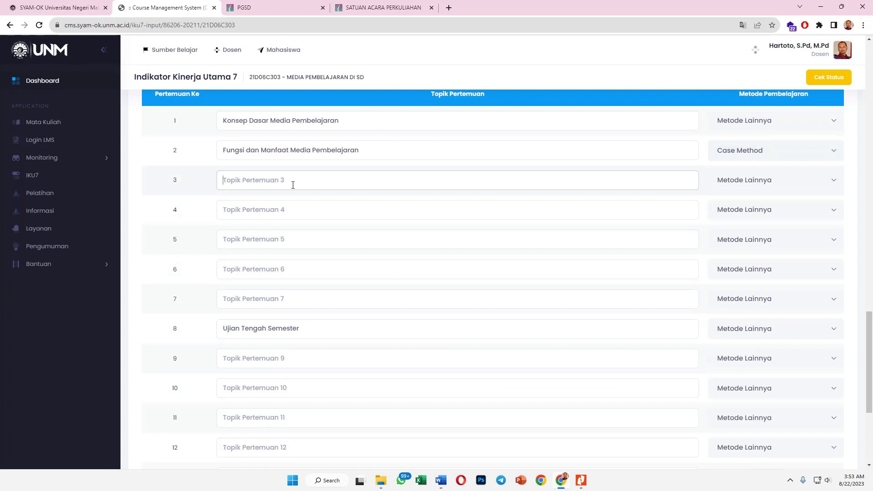
{"action": "key", "text": "ctrl+v"}
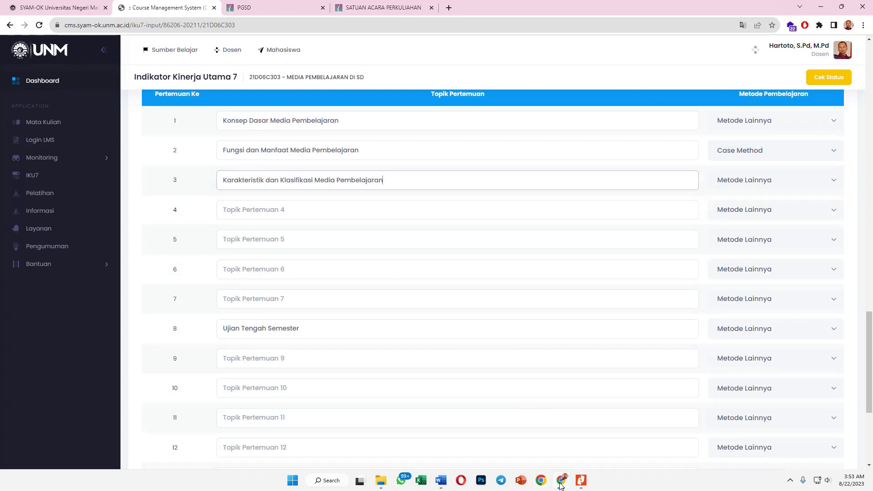
Step: Fill the meeting 4 topic with "Pemilihan dan Penggunaan Media Pembelajaran" copied from the RPS document in Word
{"action": "key", "text": "alt+Tab"}
{"action": "left_click_drag", "start_coordinate": [364, 269], "coordinate": [285, 269]}
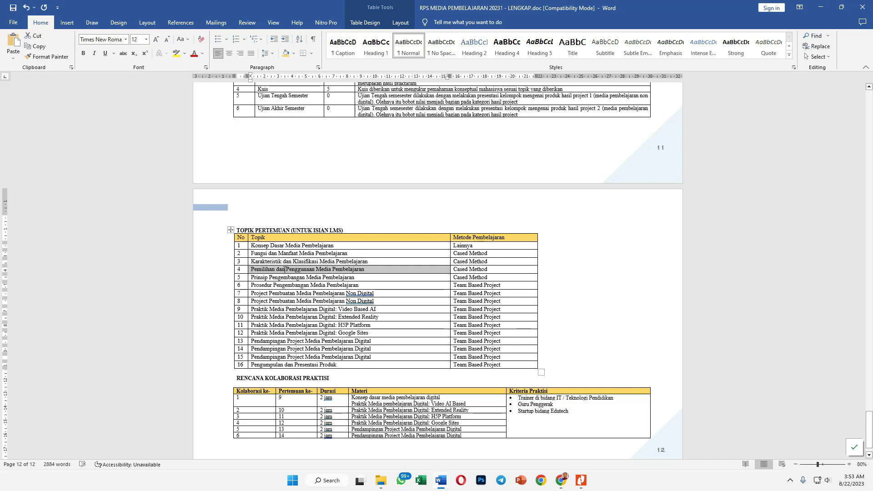
{"action": "left_click", "coordinate": [561, 480]}
{"action": "left_click", "coordinate": [276, 212]}
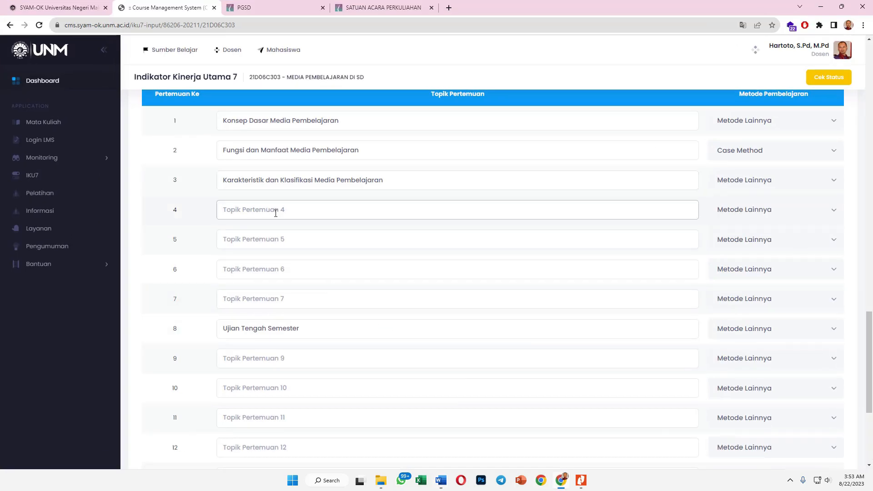
{"action": "type", "text": "Pemilihan dan Penggunaan Media Pembelajaran"}
Step: Arrange the browser form and the RPS Word window side by side, sized so the form's meeting rows and the RPS topics and methods show together
{"action": "left_click", "coordinate": [841, 6]}
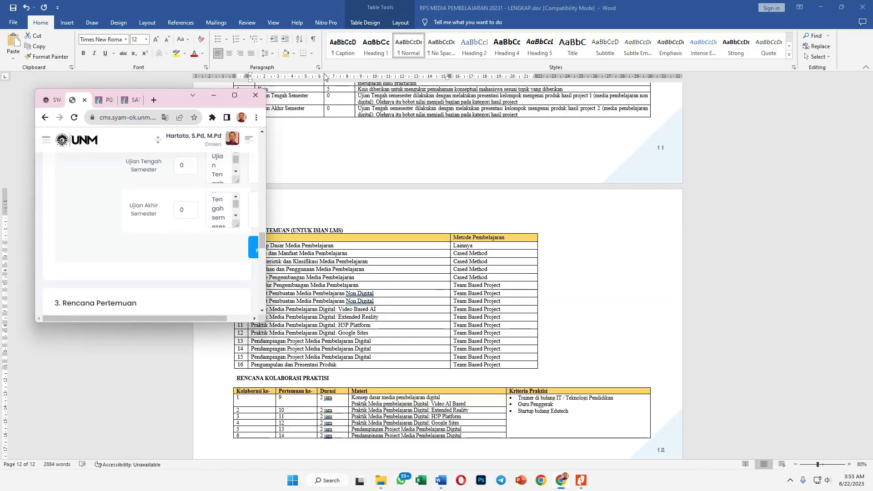
{"action": "left_click", "coordinate": [840, 8]}
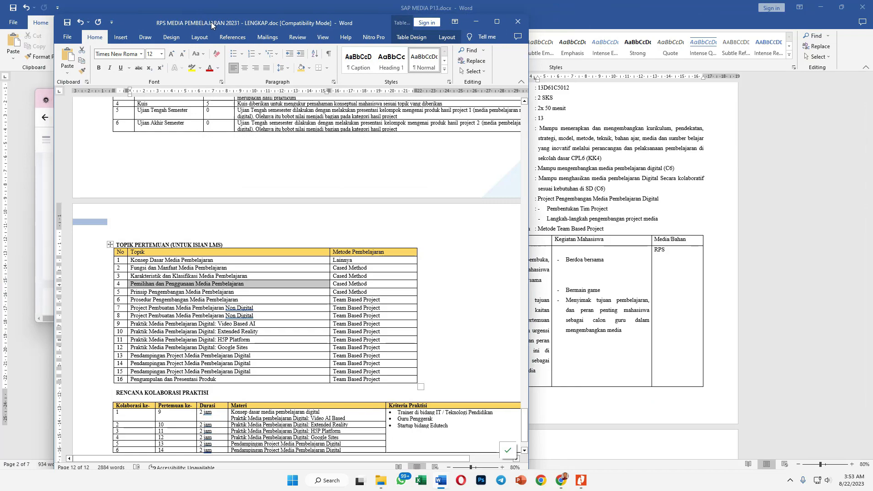
{"action": "left_click_drag", "start_coordinate": [212, 22], "coordinate": [532, 9]}
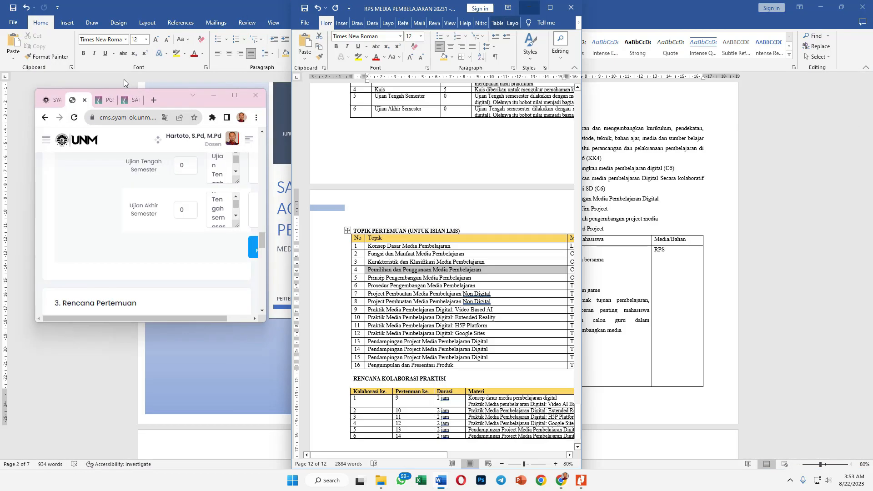
{"action": "left_click", "coordinate": [58, 77]}
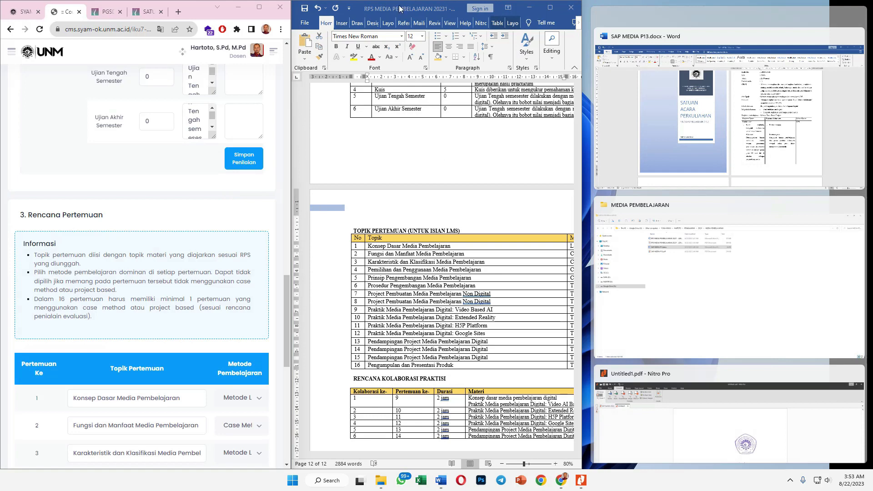
{"action": "left_click_drag", "start_coordinate": [400, 10], "coordinate": [638, 10]}
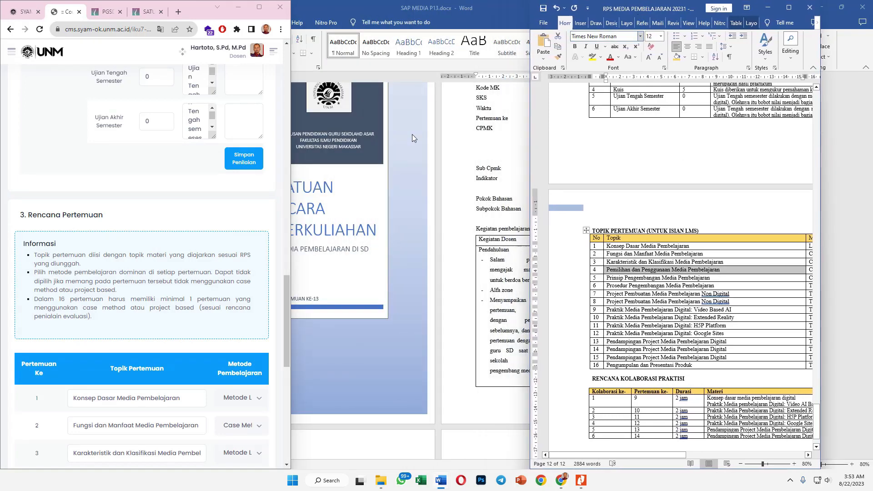
{"action": "left_click_drag", "start_coordinate": [292, 208], "coordinate": [483, 198]}
{"action": "scroll", "coordinate": [400, 294], "scroll_direction": "down", "scroll_amount": 10}
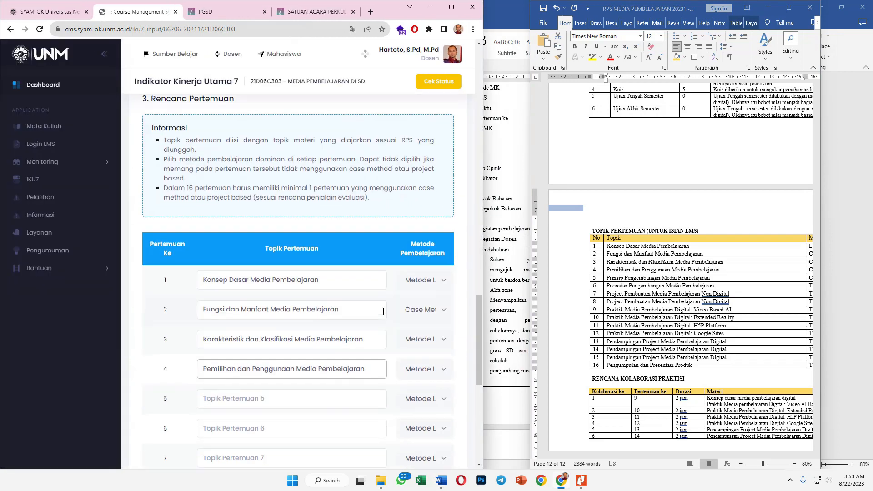
{"action": "key", "text": "alt+Tab"}
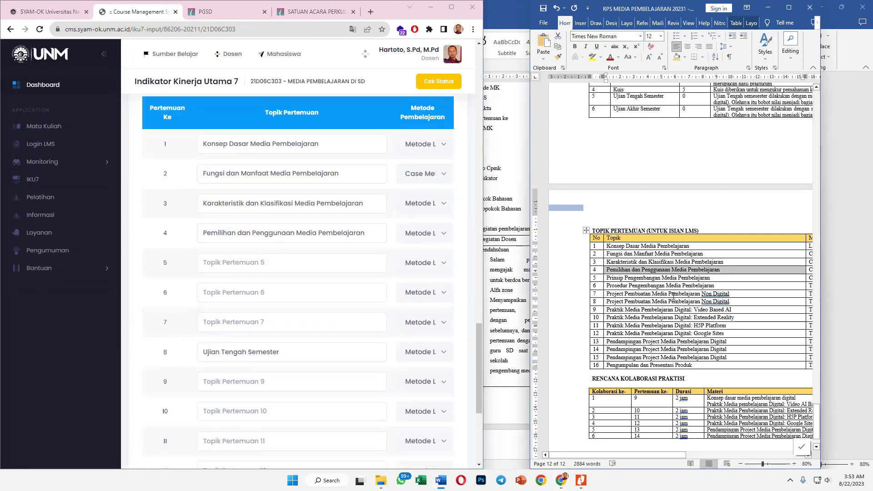
{"action": "left_click", "coordinate": [711, 278]}
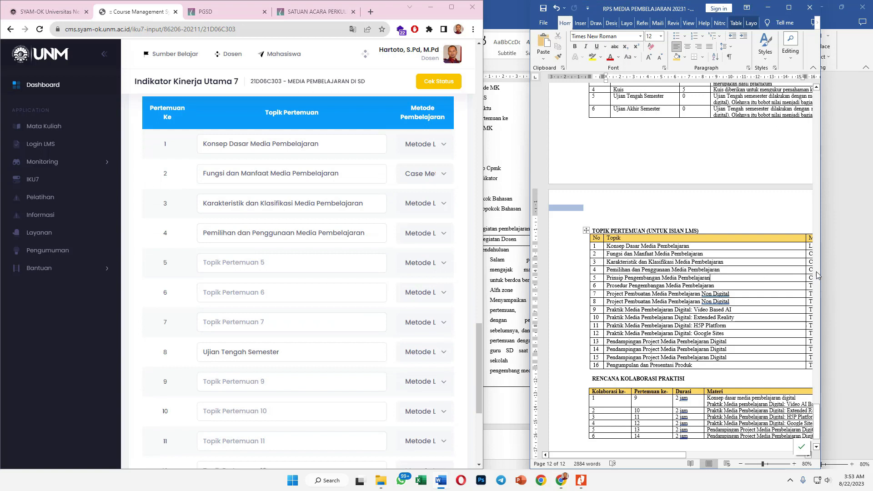
{"action": "left_click_drag", "start_coordinate": [821, 273], "coordinate": [861, 275]}
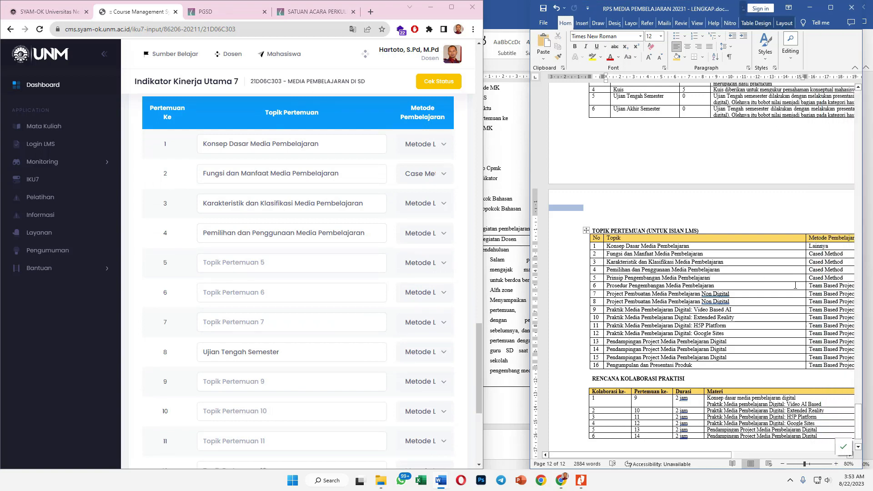
Step: Fill the meeting 5 topic with "Prinsip Pengembangan Media Pembelajaran" from the RPS topic table
{"action": "left_click_drag", "start_coordinate": [723, 279], "coordinate": [626, 278]}
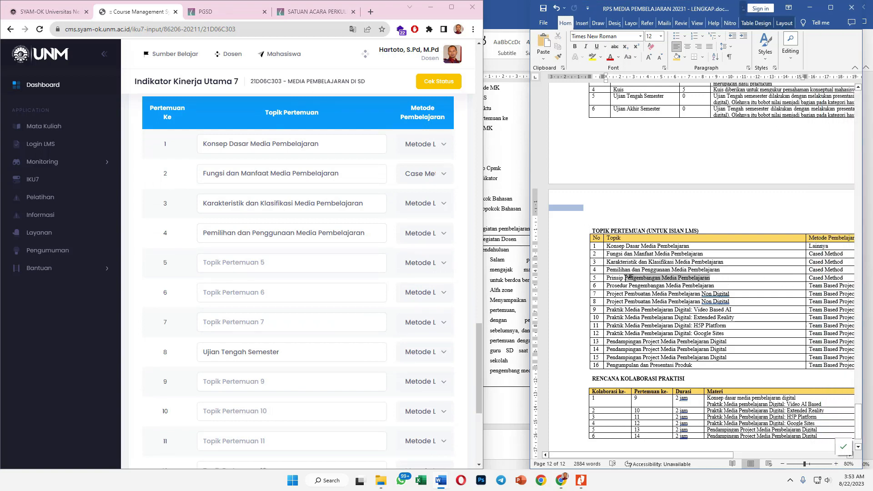
{"action": "left_click", "coordinate": [220, 261]}
{"action": "type", "text": "Prinsip Pengembangan Media Pembelajaran"}
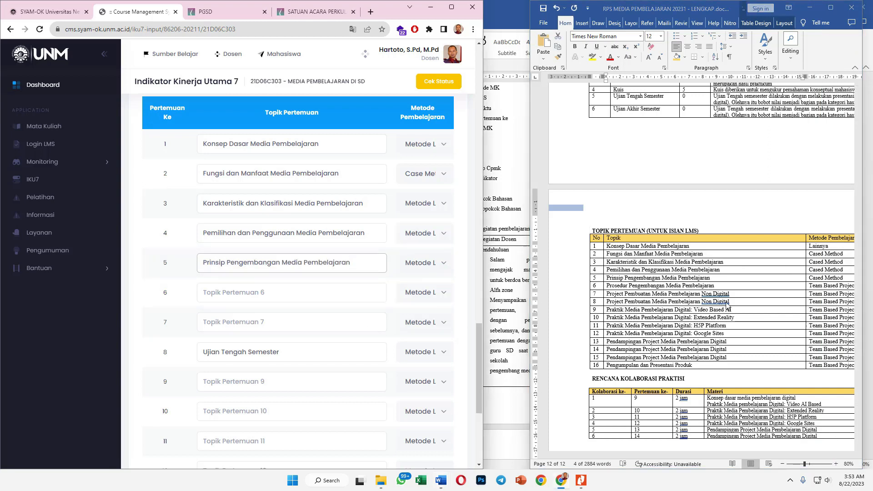
Step: Copy "Prosedur Pengembangan Media Pembelajaran" from the RPS topic table into the meeting 6 topic
{"action": "left_click_drag", "start_coordinate": [712, 278], "coordinate": [619, 285]}
{"action": "left_click", "coordinate": [606, 286]}
{"action": "key", "text": "ctrl+c"}
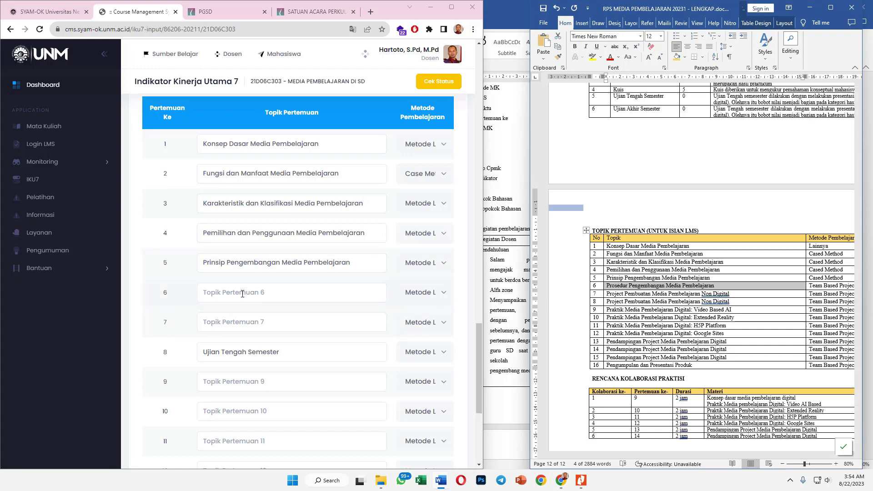
{"action": "left_click", "coordinate": [242, 293]}
{"action": "key", "text": "ctrl+v"}
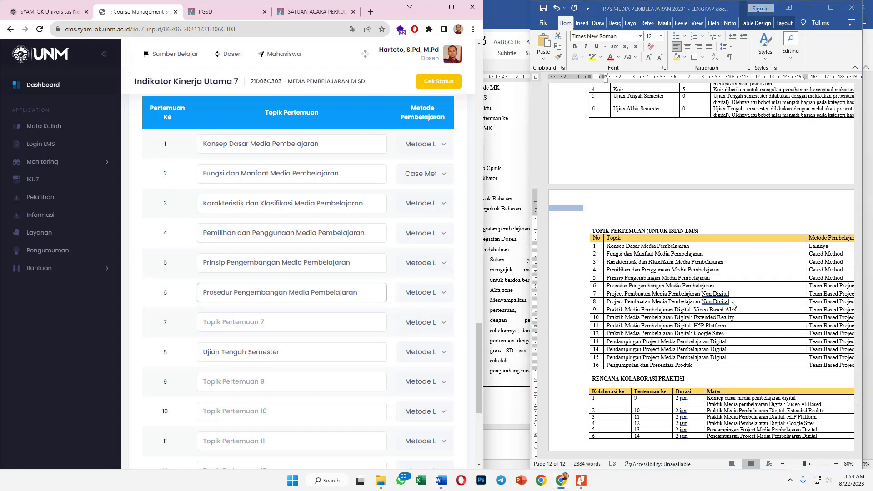
Step: Copy "Project Pembuatan Media Pembelajaran Non Digital" from row 7 of the RPS topic table into the meeting 7 topic
{"action": "left_click_drag", "start_coordinate": [732, 295], "coordinate": [606, 294]}
{"action": "key", "text": "ctrl+c"}
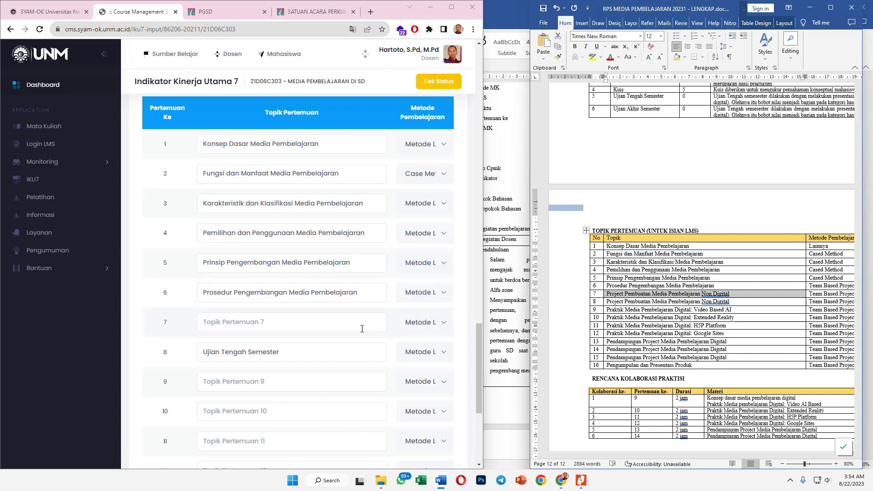
{"action": "left_click", "coordinate": [279, 322]}
{"action": "left_click", "coordinate": [279, 322]}
{"action": "key", "text": "ctrl+v"}
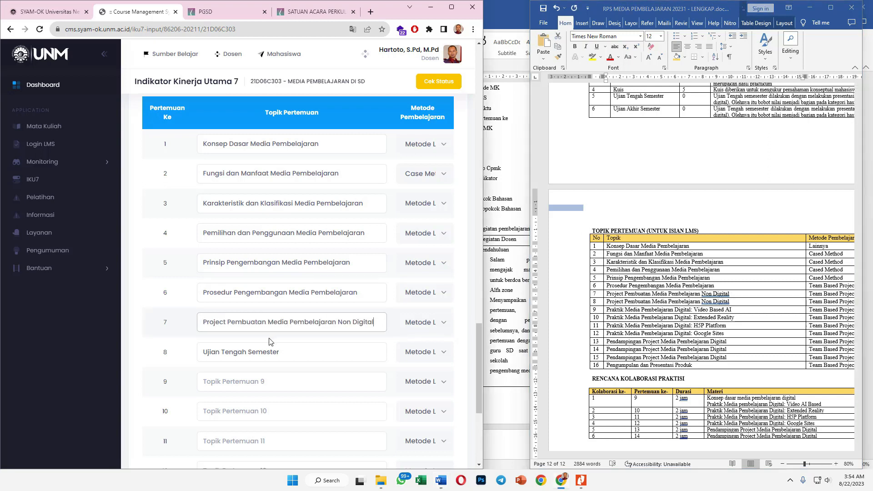
Step: Replace the meeting 8 topic with "Project Pembuatan Media Pembelajaran Non Digital" and fill meeting 9 with "Praktik Media Pembelajaran Digital: Video Based AI" from the RPS
{"action": "left_click_drag", "start_coordinate": [287, 353], "coordinate": [191, 344]}
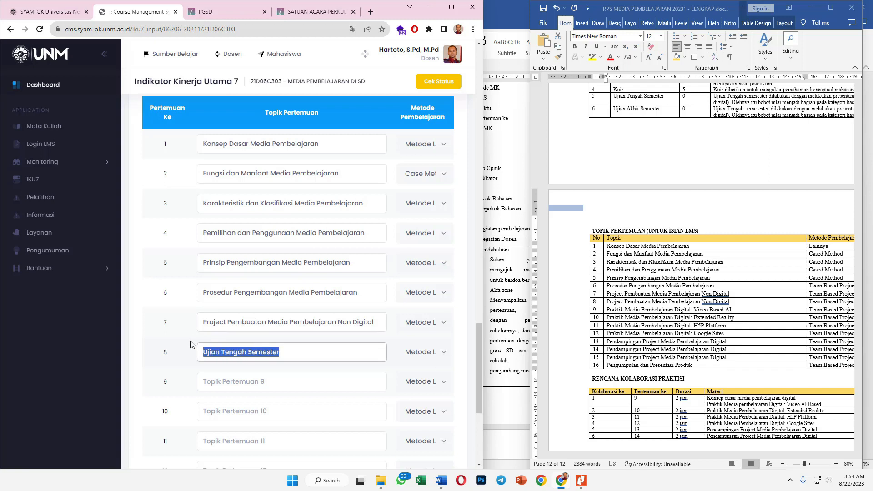
{"action": "key", "text": "ctrl+v"}
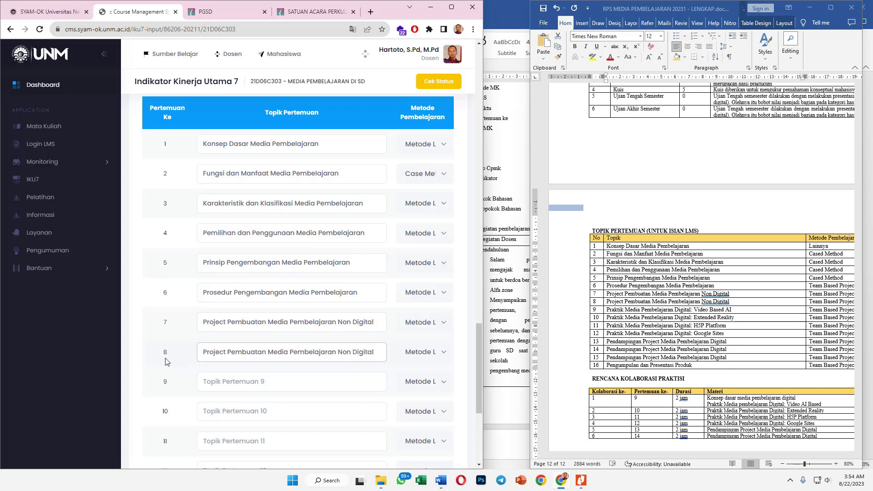
{"action": "scroll", "coordinate": [196, 318], "scroll_direction": "down", "scroll_amount": 2}
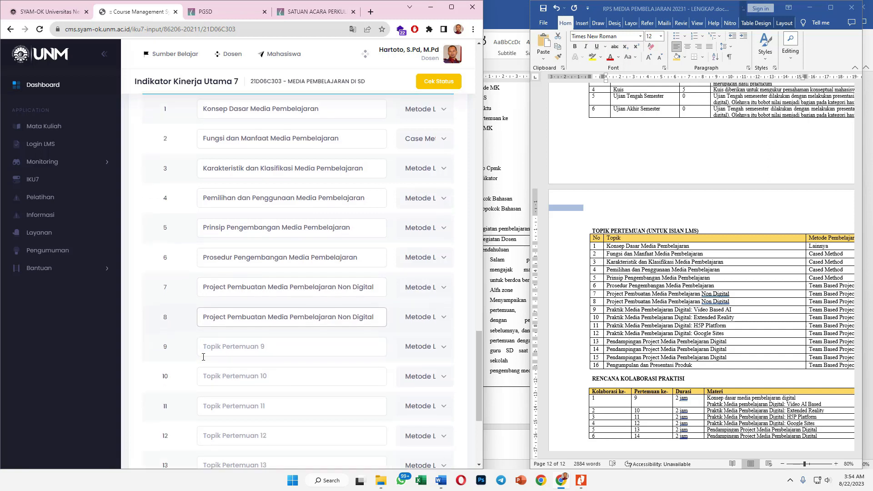
{"action": "left_click", "coordinate": [737, 310]}
{"action": "left_click_drag", "start_coordinate": [737, 309], "coordinate": [650, 309]}
{"action": "key", "text": "ctrl+c"}
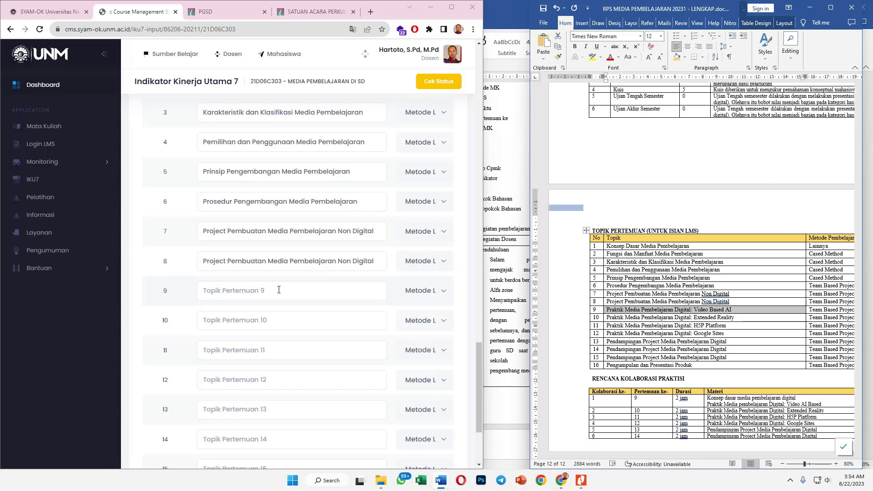
{"action": "left_click", "coordinate": [278, 289]}
{"action": "key", "text": "ctrl+v"}
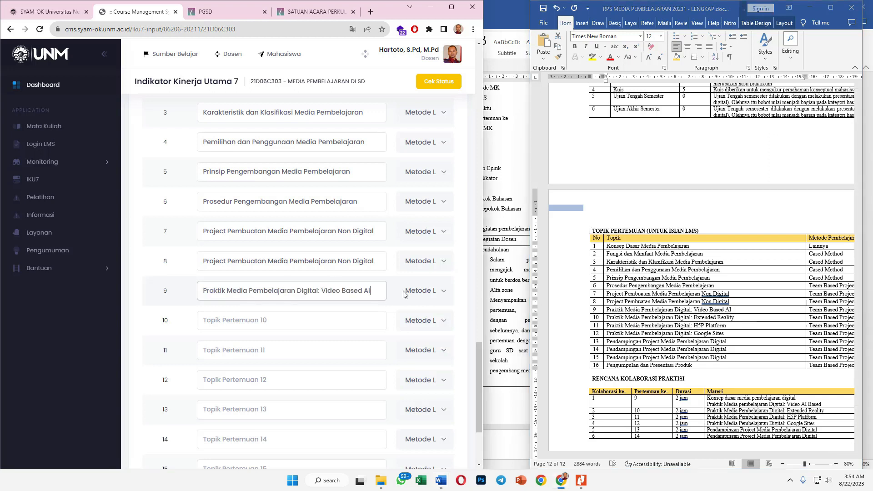
Step: Copy "Praktik Media Pembelajaran Digital: Extended Reality" from the RPS topic table into the meeting 10 topic
{"action": "left_click", "coordinate": [740, 316]}
{"action": "left_click_drag", "start_coordinate": [739, 318], "coordinate": [605, 317]}
{"action": "key", "text": "ctrl+c"}
{"action": "left_click", "coordinate": [287, 317]}
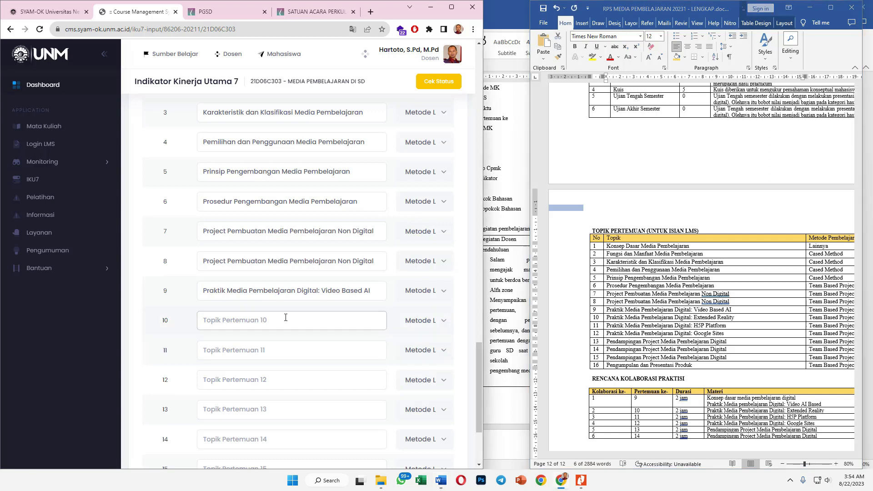
{"action": "key", "text": "ctrl+v"}
Step: Copy "Praktik Media Pembelajaran Digital: H5P Platform" from the RPS topic table into the meeting 11 topic
{"action": "left_click", "coordinate": [739, 318]}
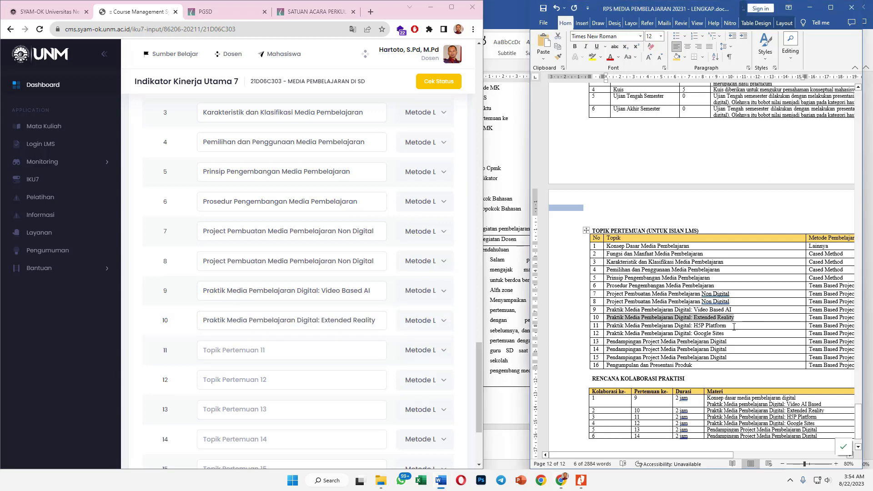
{"action": "left_click_drag", "start_coordinate": [732, 327], "coordinate": [622, 325]}
{"action": "key", "text": "ctrl+c"}
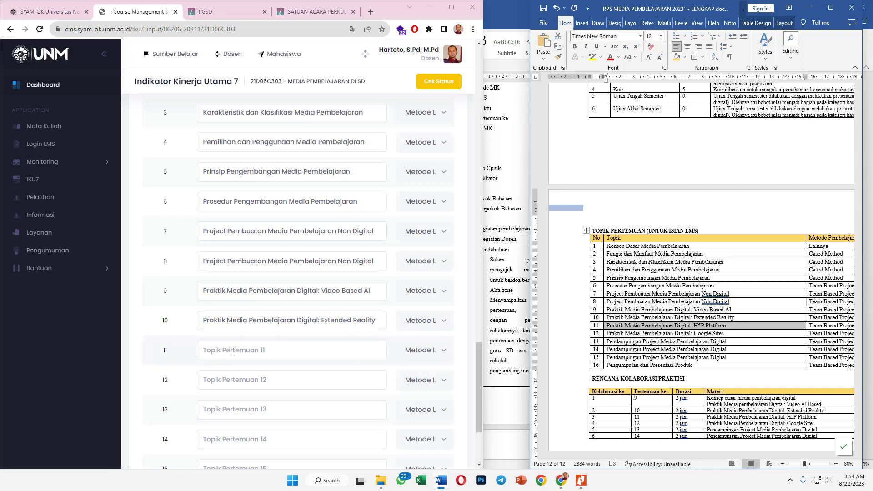
{"action": "left_click", "coordinate": [231, 350]}
{"action": "key", "text": "ctrl+v"}
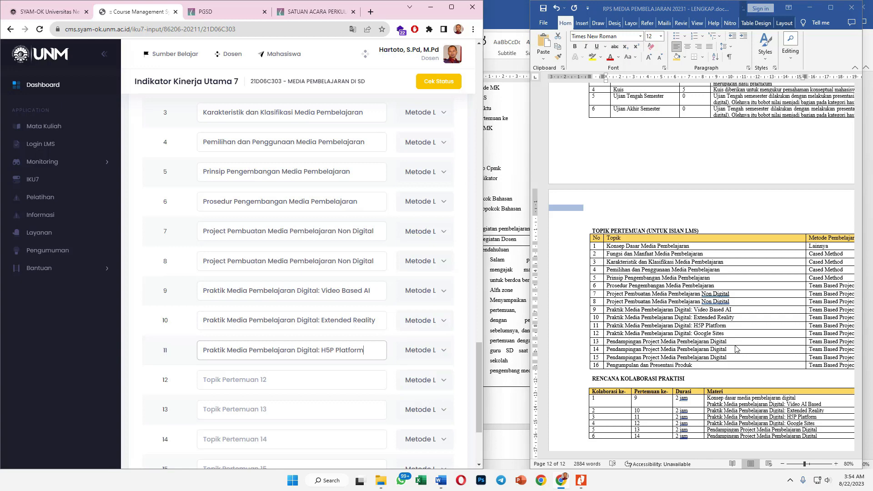
Step: Copy "Praktik Media Pembelajaran Digital: Google Sites" from the RPS topic table into the meeting 12 topic
{"action": "left_click", "coordinate": [726, 327]}
{"action": "left_click_drag", "start_coordinate": [727, 334], "coordinate": [606, 334]}
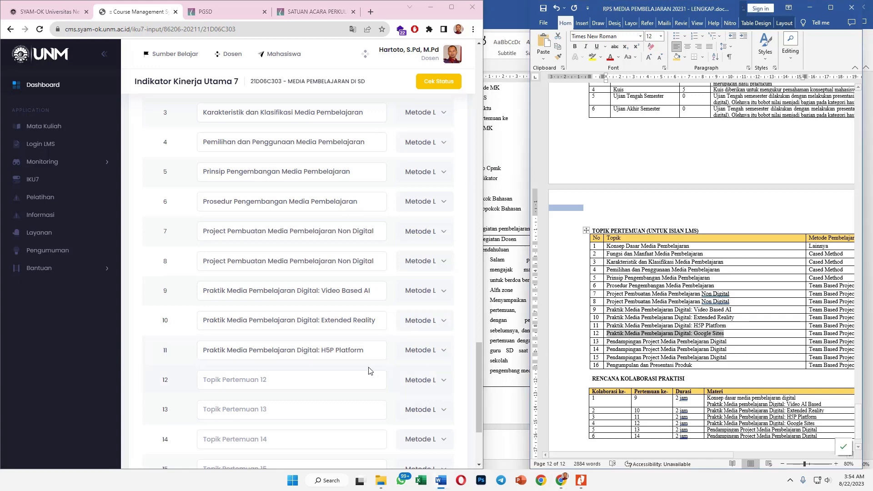
{"action": "key", "text": "ctrl+c"}
{"action": "left_click", "coordinate": [269, 378]}
{"action": "key", "text": "ctrl+v"}
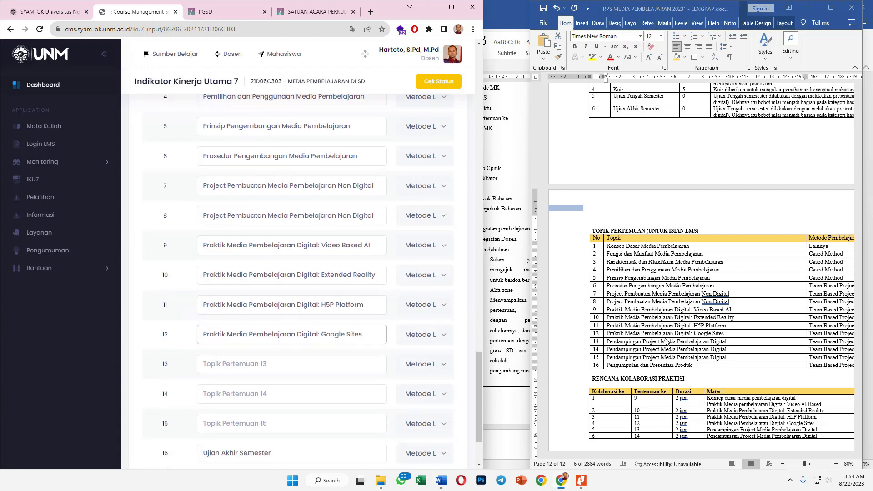
Step: Copy "Pendampingan Project Media Pembelajaran Digital" from row 13 of the RPS topic table into the meeting 13 topic
{"action": "scroll", "coordinate": [273, 363], "scroll_direction": "down", "scroll_amount": 1}
{"action": "left_click", "coordinate": [732, 341]}
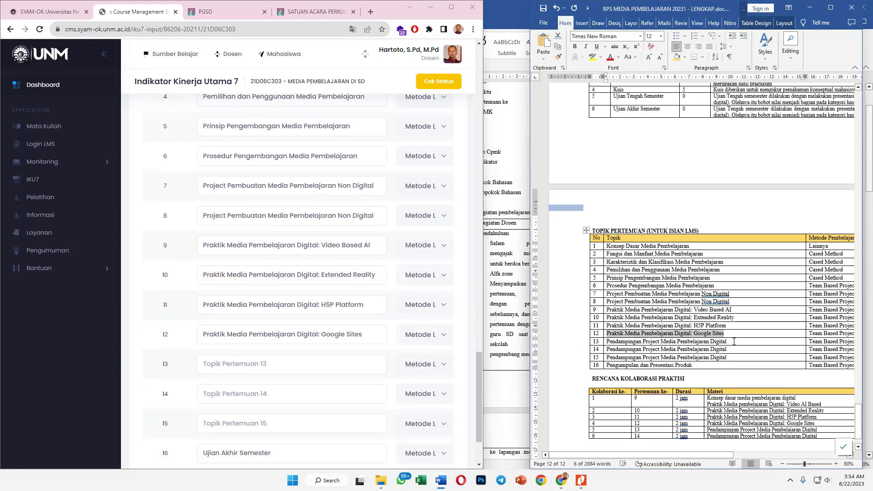
{"action": "left_click_drag", "start_coordinate": [733, 341], "coordinate": [622, 345]}
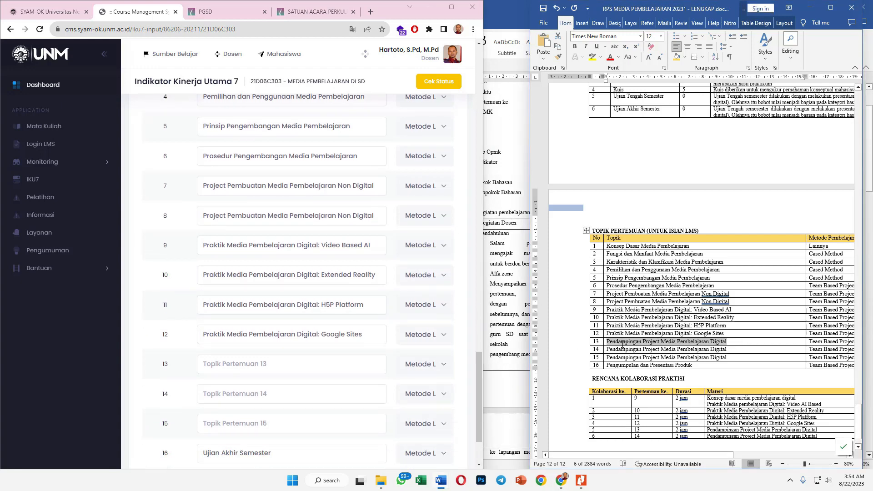
{"action": "key", "text": "ctrl+c"}
{"action": "left_click", "coordinate": [259, 362]}
{"action": "key", "text": "ctrl+v"}
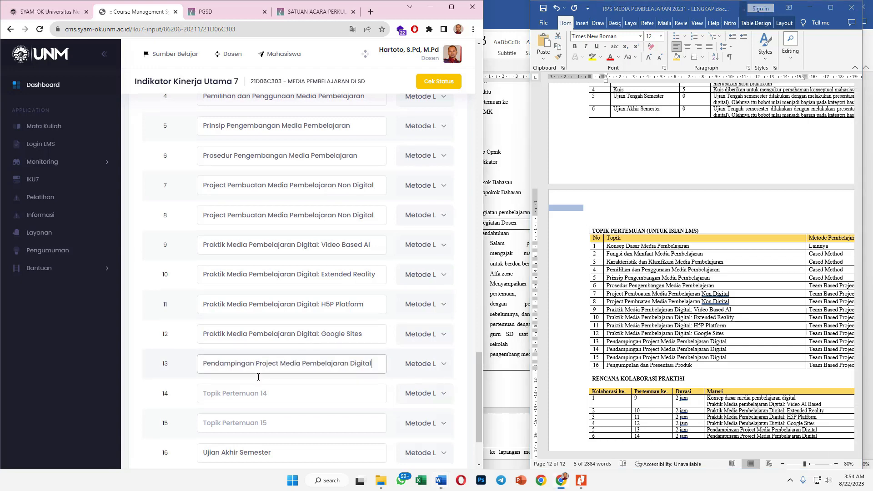
Step: Fill the meeting 14 and 15 topics with the same "Pendampingan Project Media Pembelajaran Digital" text
{"action": "scroll", "coordinate": [258, 376], "scroll_direction": "down", "scroll_amount": 1}
{"action": "left_click", "coordinate": [239, 348]}
{"action": "key", "text": "ctrl+v"}
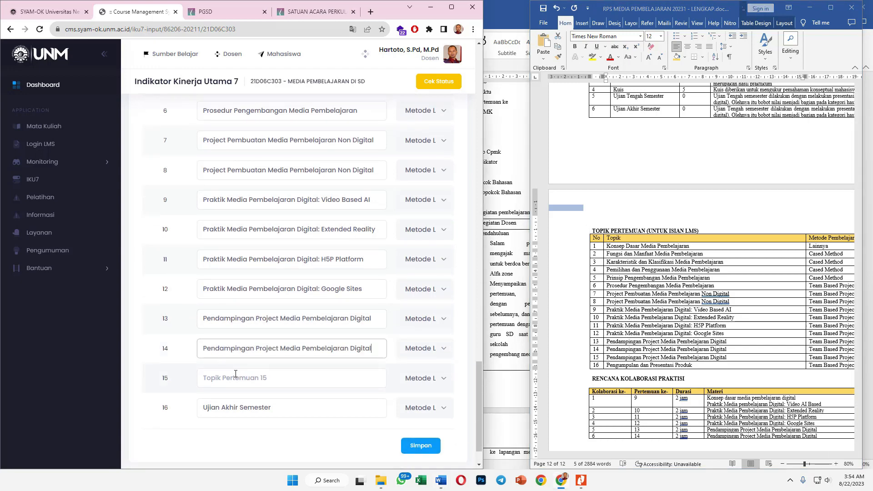
{"action": "left_click", "coordinate": [235, 373]}
{"action": "key", "text": "ctrl+v"}
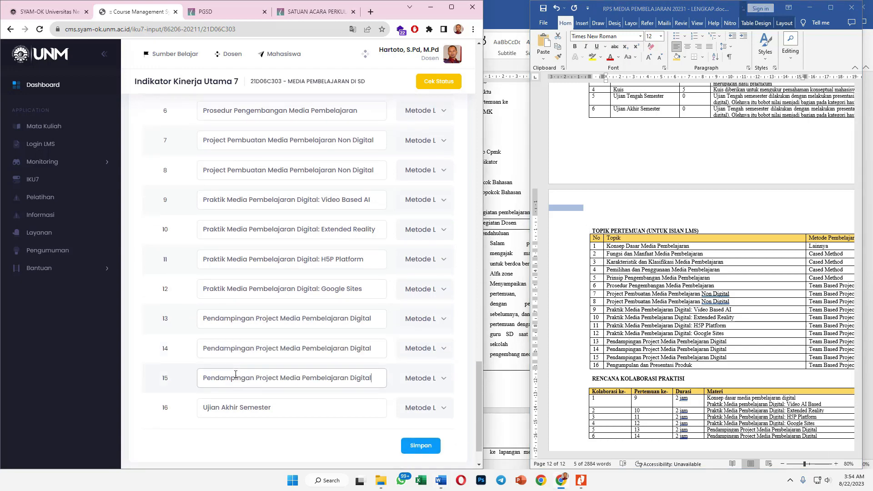
Step: Replace the meeting 16 topic with "Pengumpulan dan Presentasi Produk" copied from the RPS topic table
{"action": "left_click", "coordinate": [706, 362]}
{"action": "left_click_drag", "start_coordinate": [693, 366], "coordinate": [624, 365]}
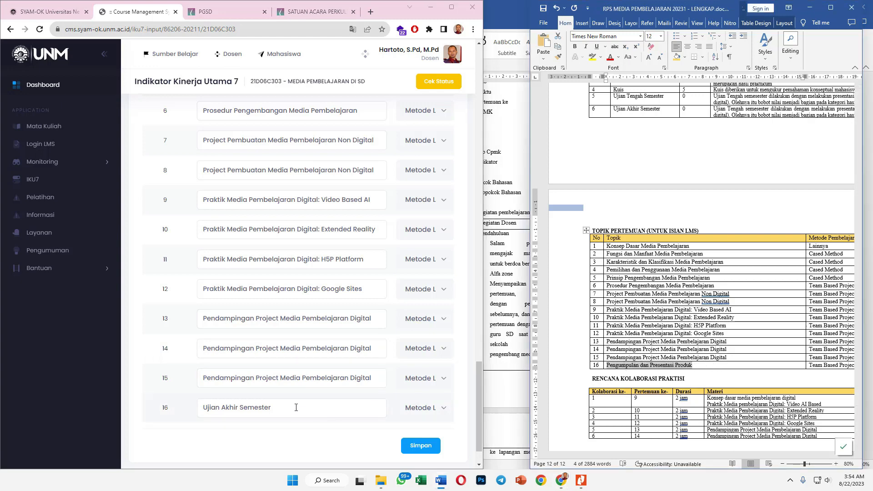
{"action": "left_click_drag", "start_coordinate": [296, 407], "coordinate": [202, 408]}
{"action": "key", "text": "ctrl+v"}
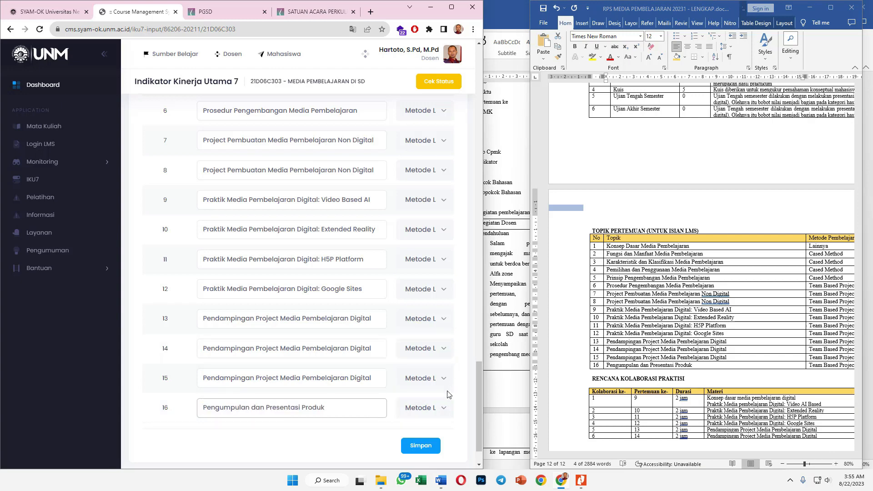
Step: Set the learning method of meetings 16, 15, 14 and 13 to Team Based Project
{"action": "left_click", "coordinate": [443, 407]}
{"action": "left_click", "coordinate": [436, 447]}
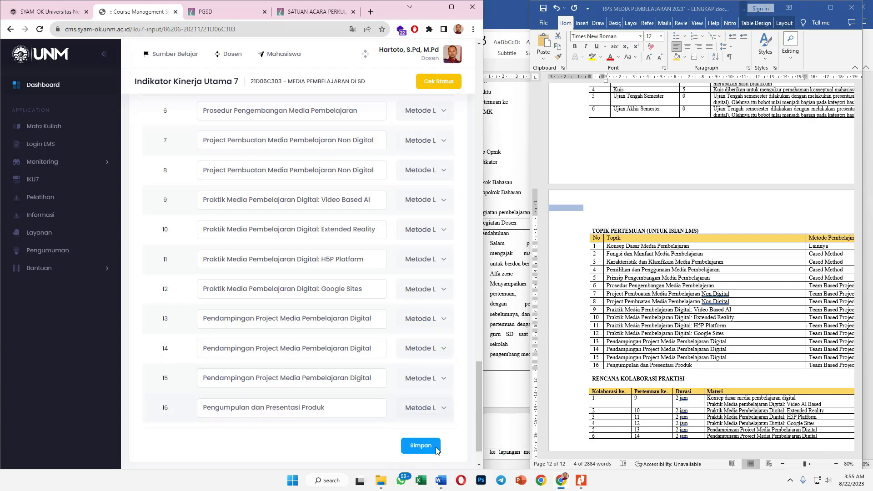
{"action": "left_click", "coordinate": [417, 385]}
{"action": "left_click", "coordinate": [430, 415]}
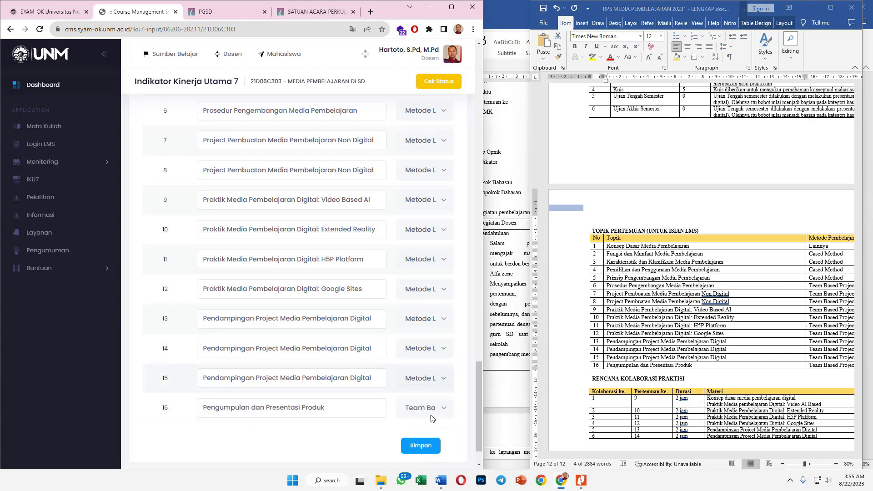
{"action": "left_click", "coordinate": [424, 348]}
{"action": "left_click", "coordinate": [430, 388]}
{"action": "left_click", "coordinate": [419, 320]}
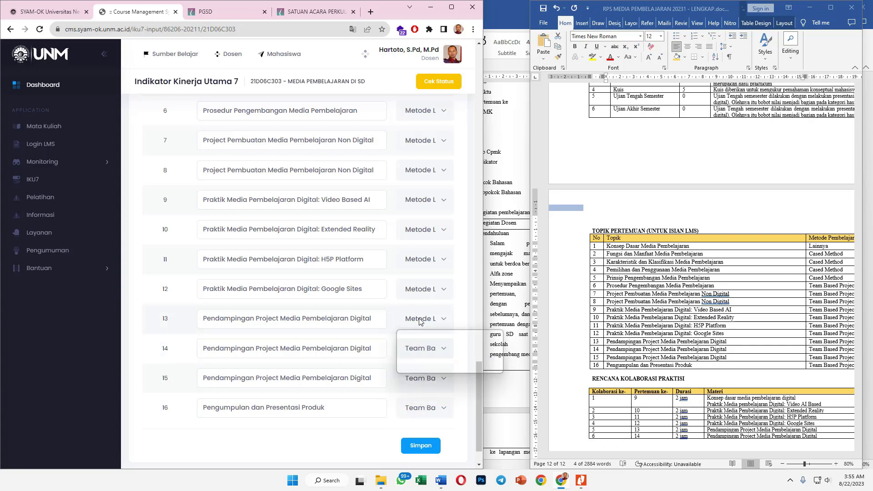
{"action": "left_click", "coordinate": [431, 356]}
Step: Set the learning method of meetings 12, 11, 10, 9 and 8 to Team Based Project
{"action": "left_click", "coordinate": [425, 291]}
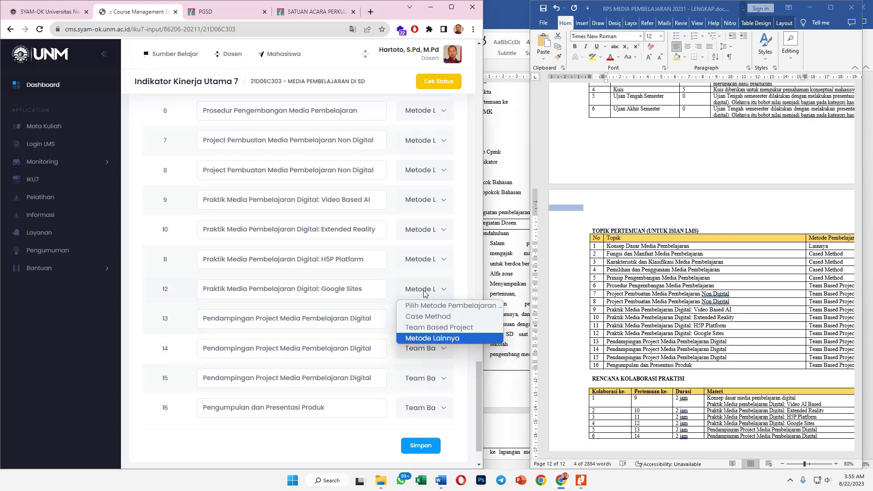
{"action": "left_click", "coordinate": [430, 328]}
{"action": "left_click", "coordinate": [424, 262]}
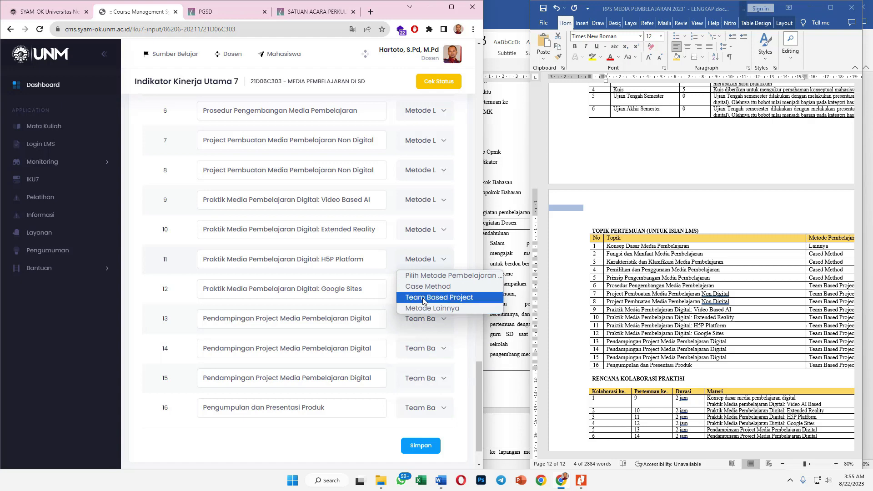
{"action": "left_click", "coordinate": [431, 298]}
{"action": "left_click", "coordinate": [422, 234]}
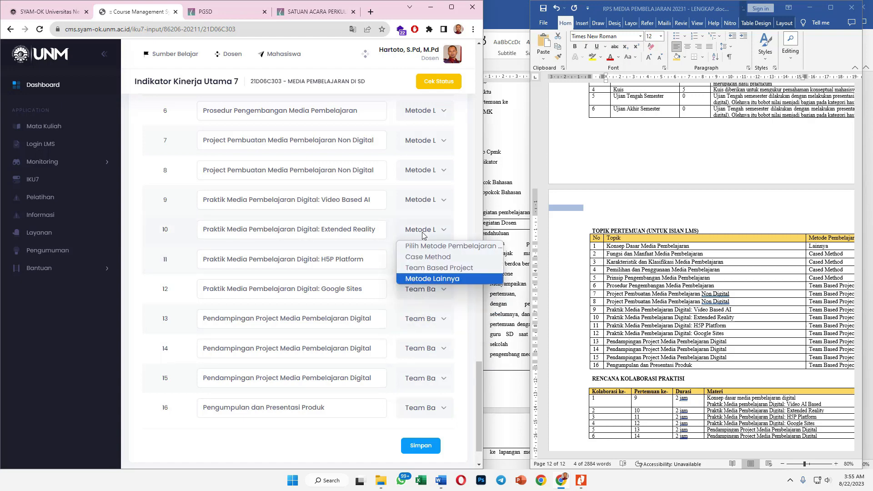
{"action": "left_click", "coordinate": [431, 269]}
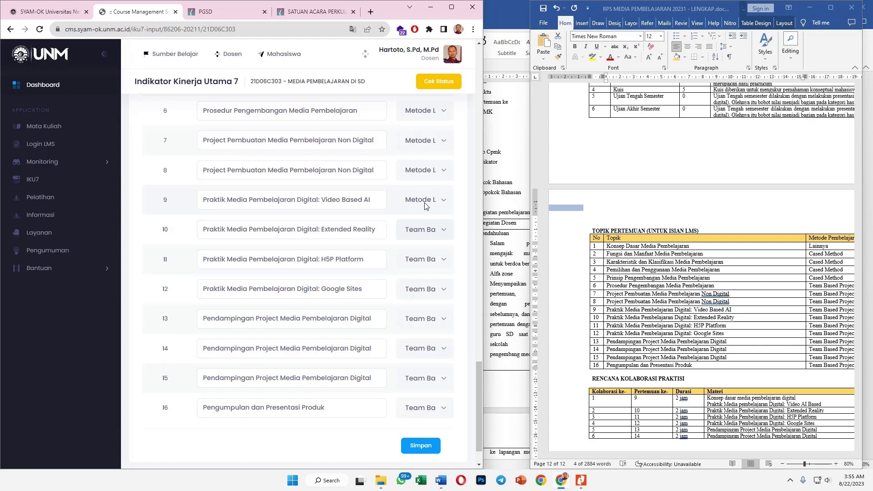
{"action": "left_click", "coordinate": [424, 206]}
{"action": "left_click", "coordinate": [432, 240]}
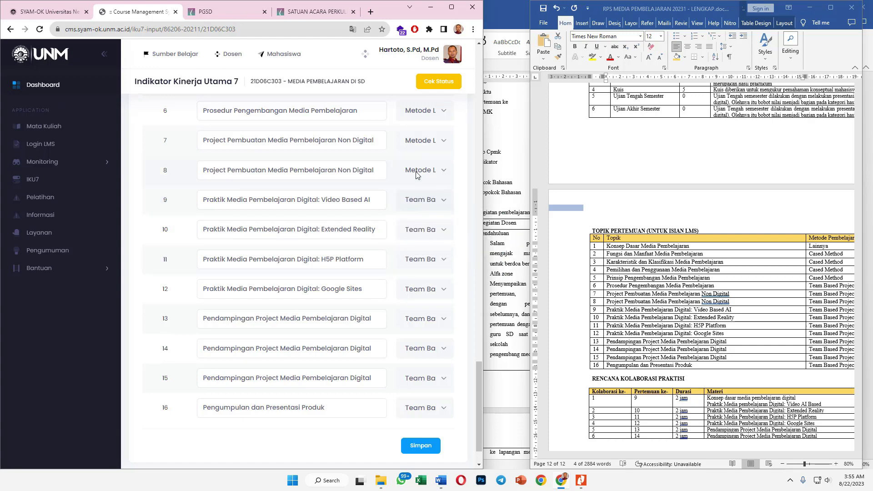
{"action": "left_click", "coordinate": [416, 175]}
{"action": "left_click", "coordinate": [431, 209]}
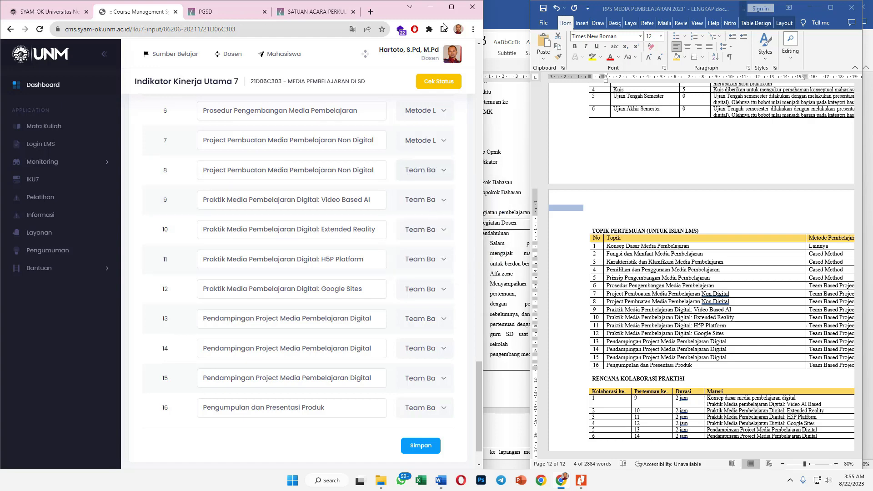
Step: Maximize the browser window and set the learning method of meetings 7 and 6 to Team Based Project
{"action": "left_click", "coordinate": [452, 7]}
{"action": "scroll", "coordinate": [745, 181], "scroll_direction": "up", "scroll_amount": 2}
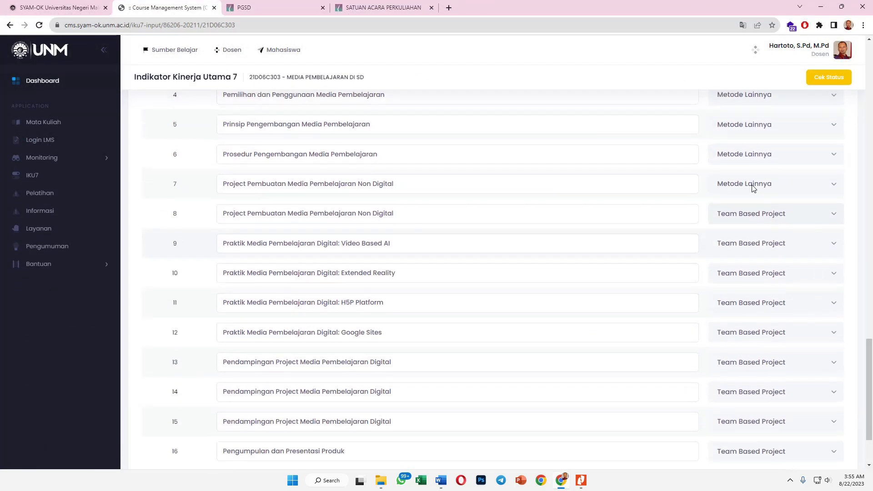
{"action": "left_click", "coordinate": [776, 189]}
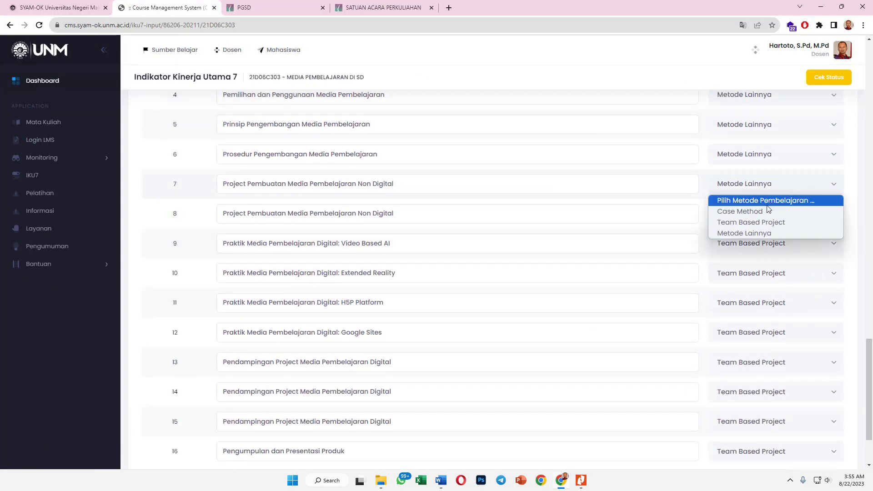
{"action": "left_click", "coordinate": [747, 222]}
{"action": "scroll", "coordinate": [754, 231], "scroll_direction": "up", "scroll_amount": 2}
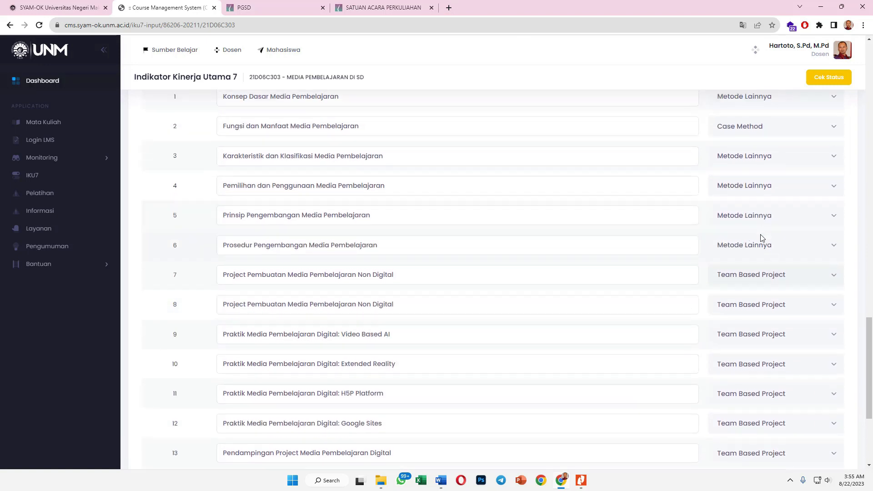
{"action": "left_click", "coordinate": [763, 247]}
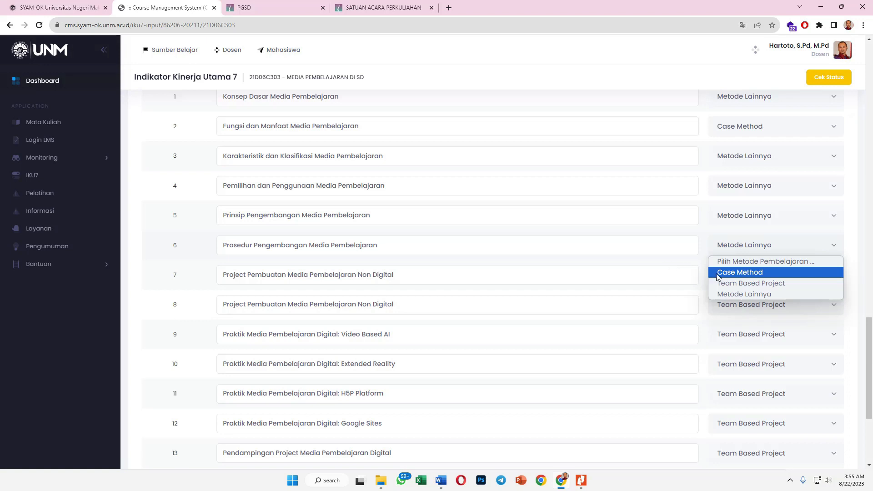
{"action": "left_click", "coordinate": [748, 283]}
Step: Set the learning method of meetings 5, 4 and 3 to Case Method, and check the completed meeting rows
{"action": "left_click", "coordinate": [754, 214]}
{"action": "left_click", "coordinate": [753, 244]}
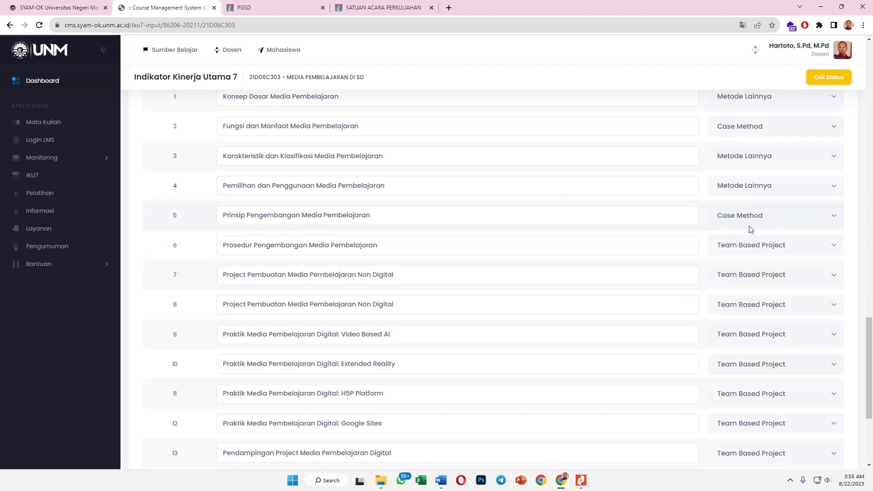
{"action": "left_click", "coordinate": [745, 187]}
{"action": "left_click", "coordinate": [745, 215]}
{"action": "left_click", "coordinate": [746, 156]}
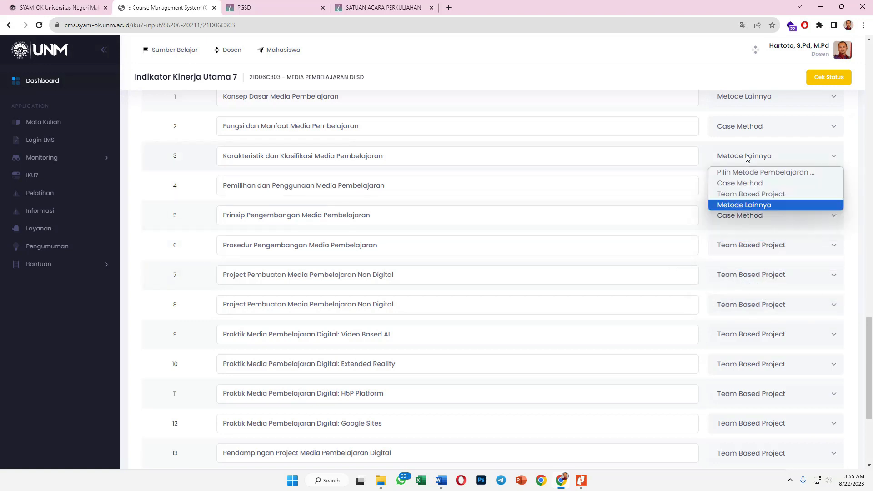
{"action": "left_click", "coordinate": [748, 181]}
{"action": "scroll", "coordinate": [742, 134], "scroll_direction": "up", "scroll_amount": 1}
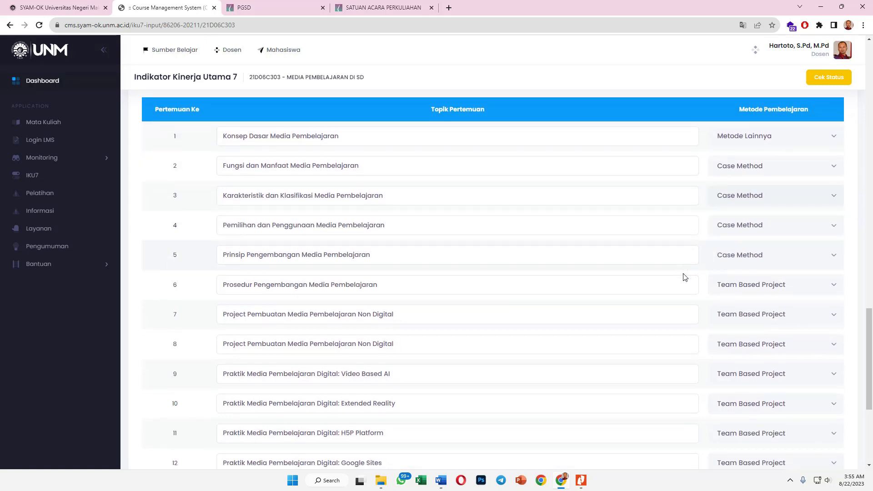
{"action": "scroll", "coordinate": [681, 277], "scroll_direction": "down", "scroll_amount": 5}
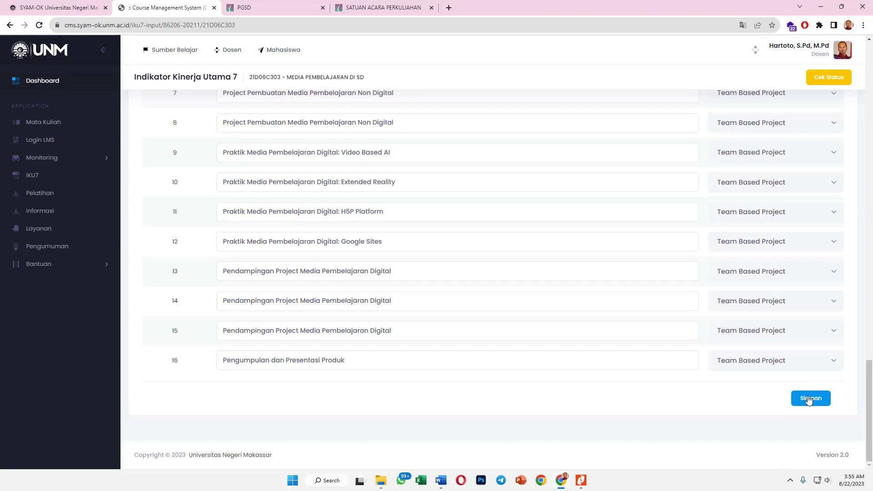
Step: Save the meeting plan with its 16 topics and learning methods
{"action": "left_click", "coordinate": [810, 396]}
{"action": "left_click", "coordinate": [433, 296]}
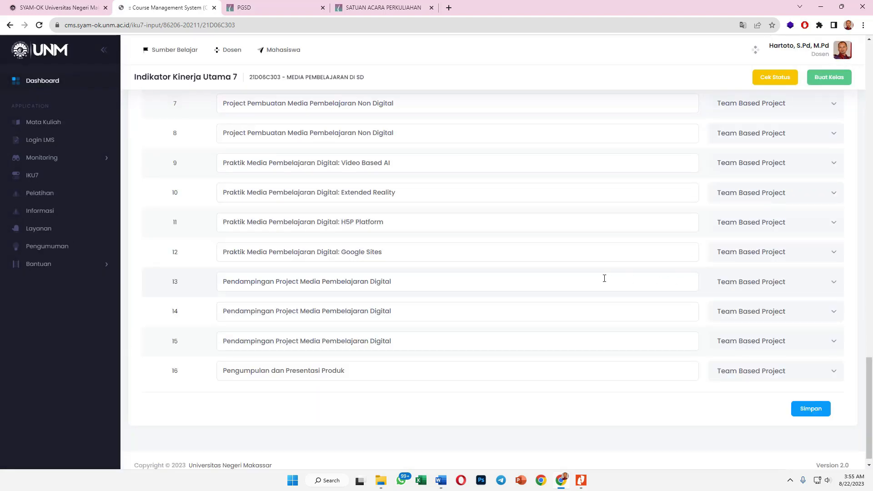
Step: Compare the learning methods of the 16 meetings with the weights in the evaluation table
{"action": "scroll", "coordinate": [599, 278], "scroll_direction": "up", "scroll_amount": 1}
{"action": "scroll", "coordinate": [599, 278], "scroll_direction": "up", "scroll_amount": 2}
{"action": "scroll", "coordinate": [567, 284], "scroll_direction": "up", "scroll_amount": 3}
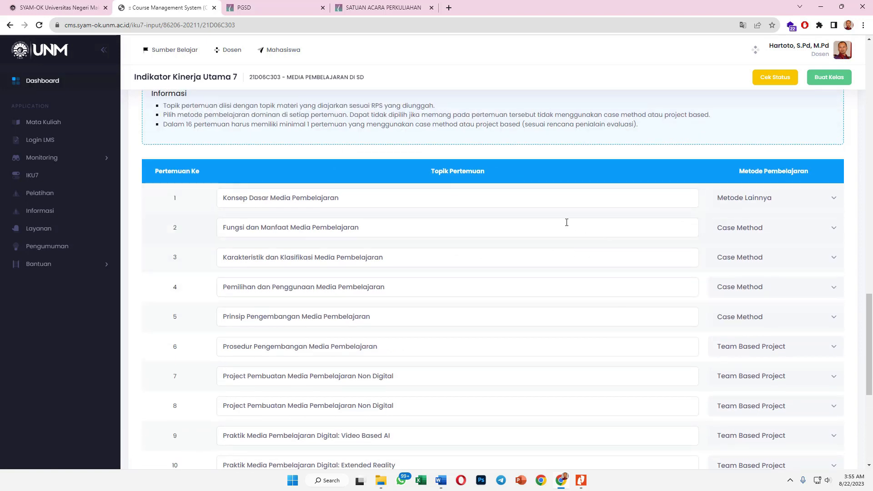
{"action": "scroll", "coordinate": [182, 246], "scroll_direction": "down", "scroll_amount": 4}
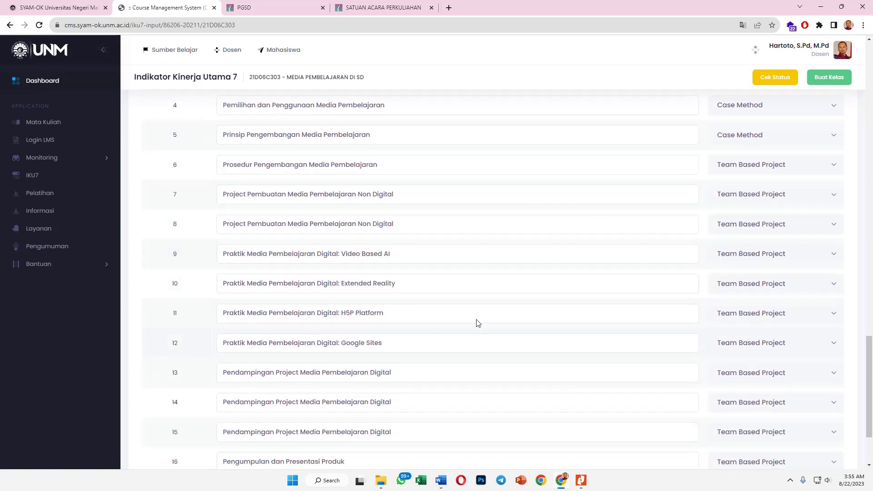
{"action": "scroll", "coordinate": [403, 304], "scroll_direction": "up", "scroll_amount": 5}
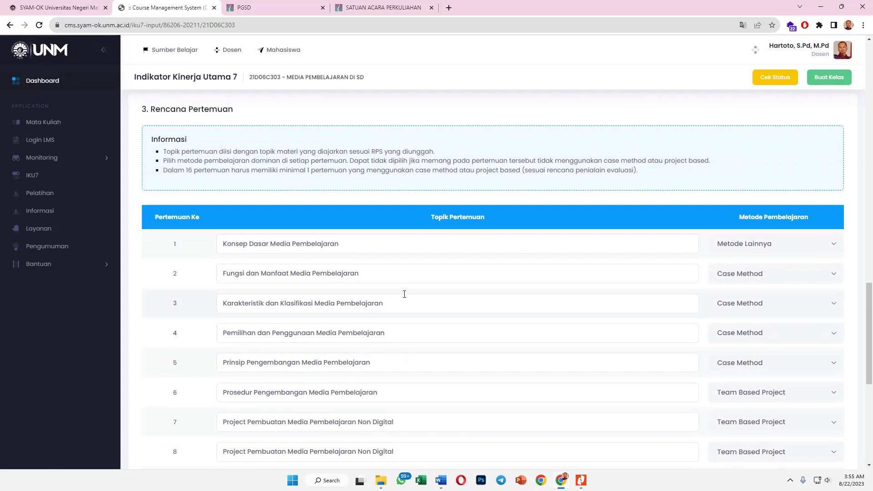
{"action": "scroll", "coordinate": [404, 294], "scroll_direction": "up", "scroll_amount": 3}
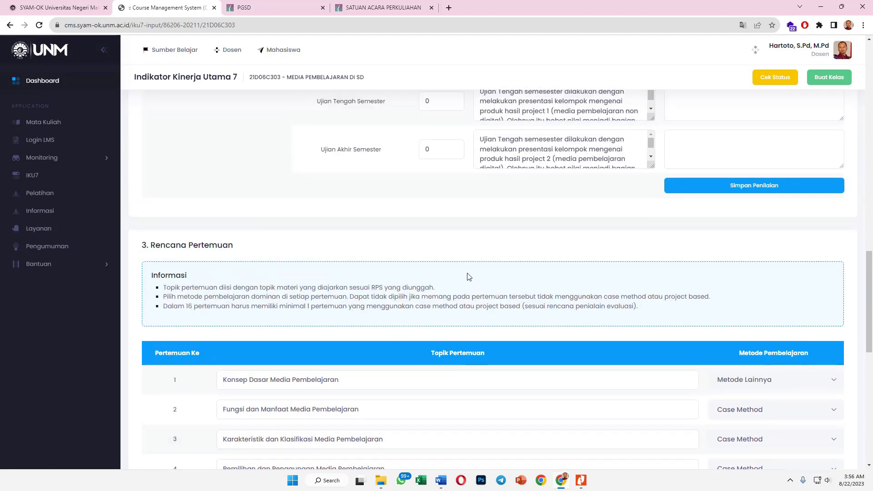
{"action": "scroll", "coordinate": [732, 279], "scroll_direction": "down", "scroll_amount": 6}
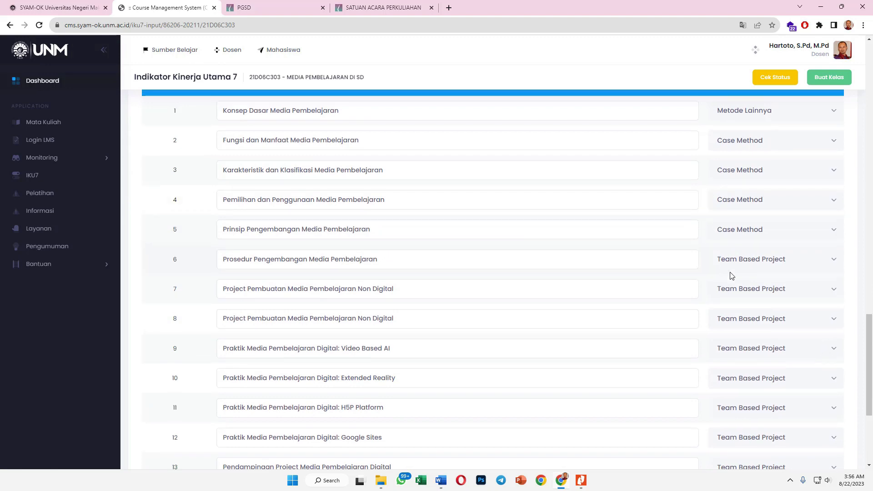
{"action": "scroll", "coordinate": [732, 280], "scroll_direction": "up", "scroll_amount": 7}
{"action": "scroll", "coordinate": [732, 279], "scroll_direction": "up", "scroll_amount": 6}
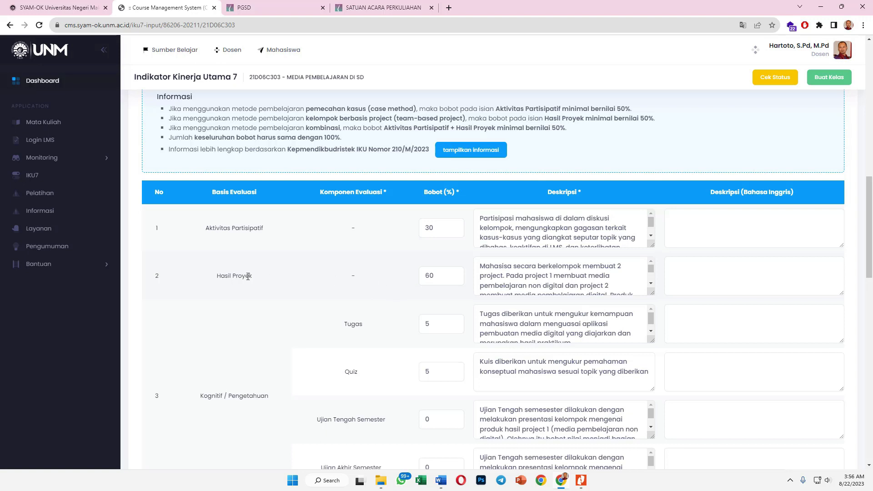
{"action": "scroll", "coordinate": [277, 279], "scroll_direction": "down", "scroll_amount": 15}
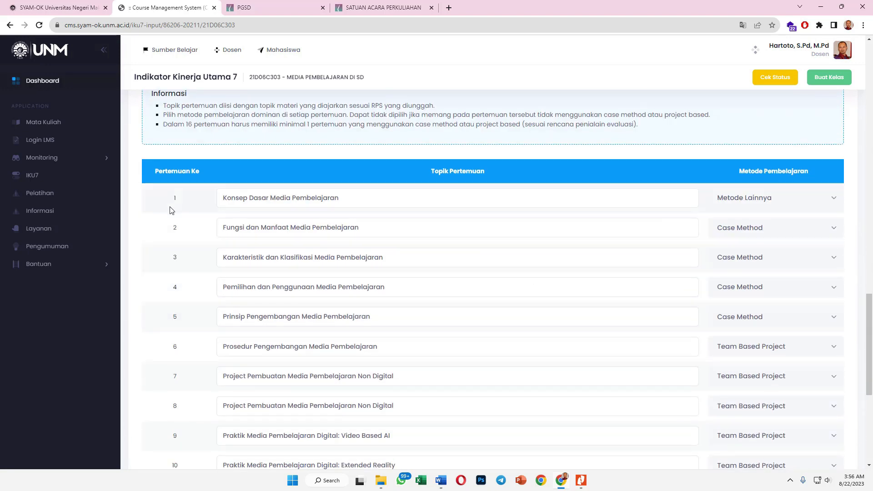
{"action": "scroll", "coordinate": [774, 281], "scroll_direction": "down", "scroll_amount": 4}
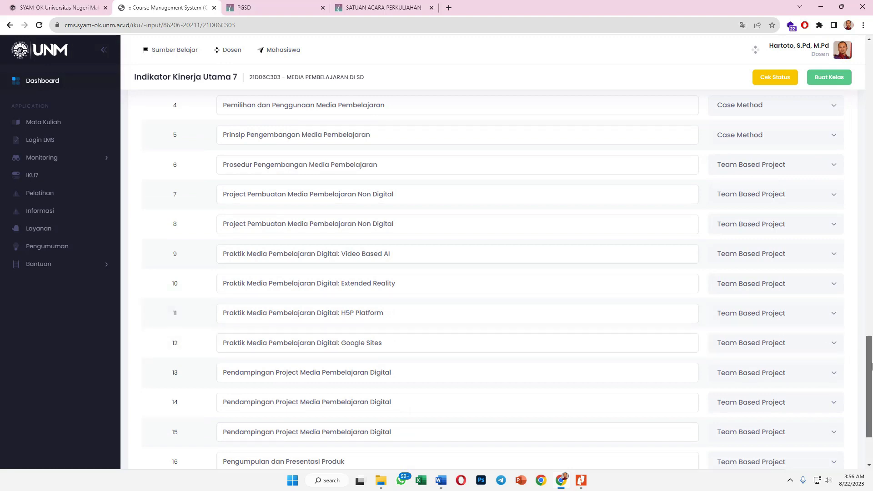
{"action": "left_click_drag", "start_coordinate": [868, 362], "coordinate": [870, 189]}
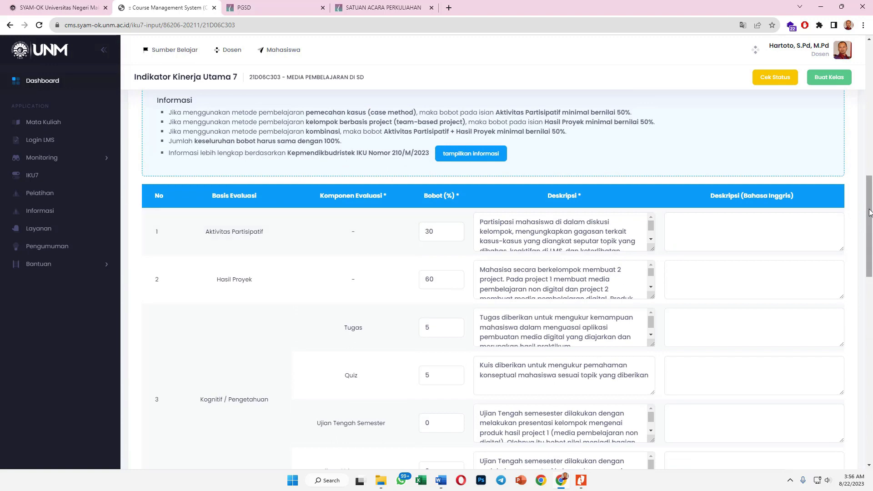
{"action": "scroll", "coordinate": [845, 227], "scroll_direction": "down", "scroll_amount": 10}
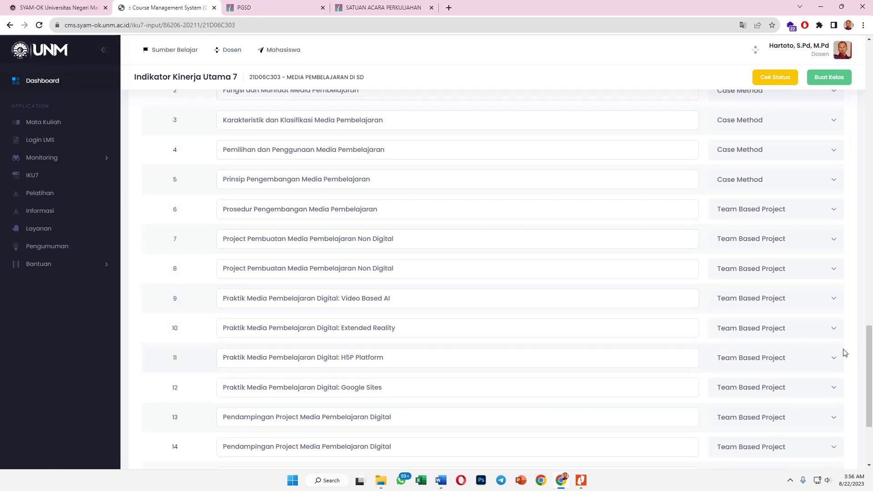
{"action": "left_click_drag", "start_coordinate": [871, 354], "coordinate": [869, 377]}
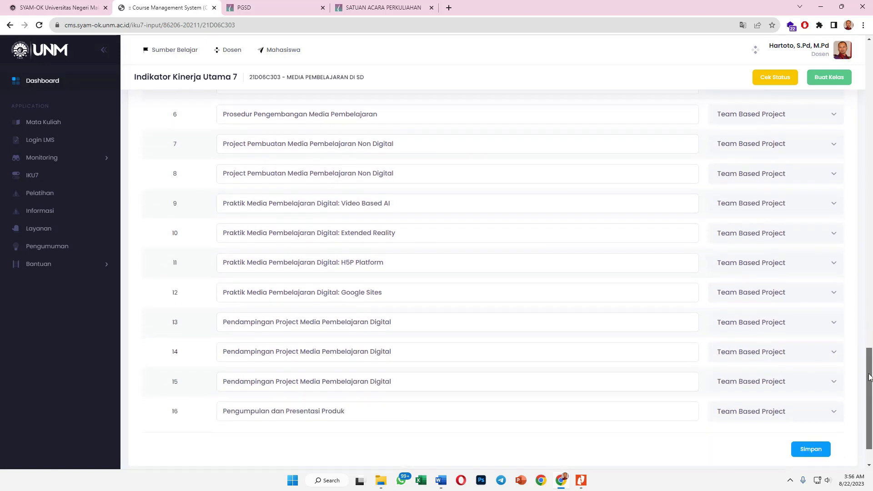
{"action": "left_click_drag", "start_coordinate": [869, 377], "coordinate": [868, 276]}
{"action": "scroll", "coordinate": [684, 281], "scroll_direction": "up", "scroll_amount": 7}
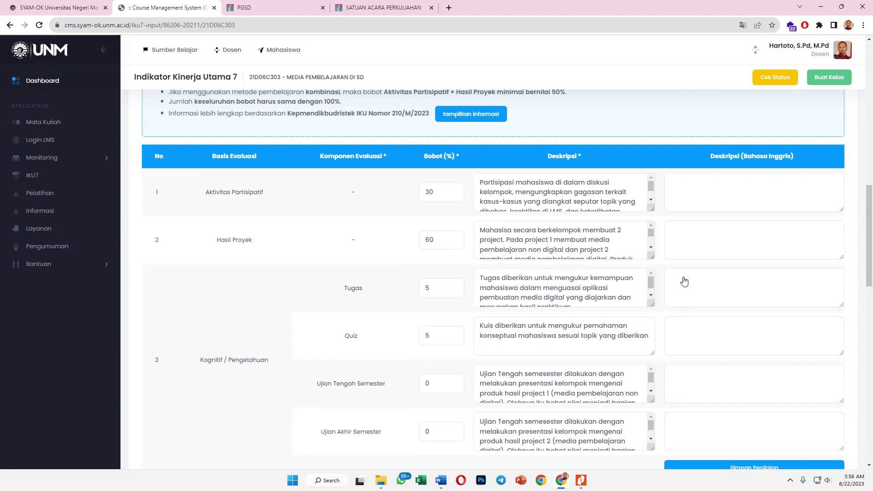
Step: View the Kepmendikbudristek IKU Nomor 210/M/2023 information in the Penilaian Evaluasi section and close it
{"action": "scroll", "coordinate": [684, 281], "scroll_direction": "up", "scroll_amount": 1}
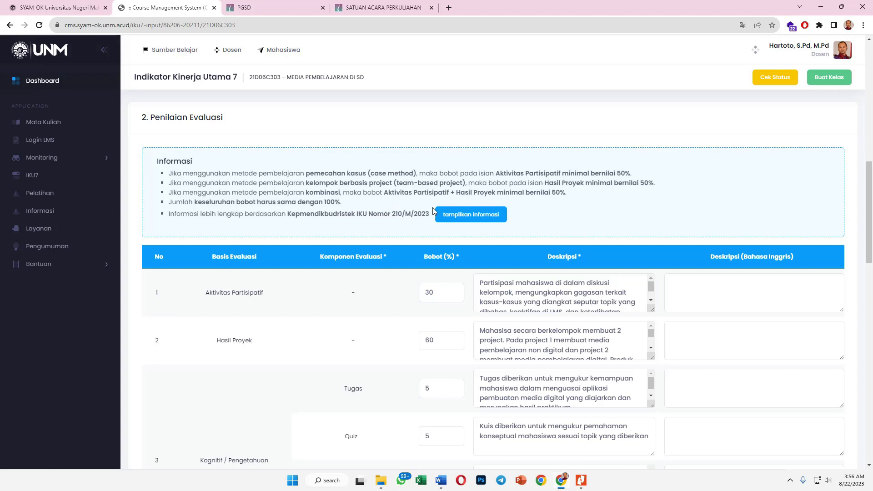
{"action": "left_click", "coordinate": [451, 214]}
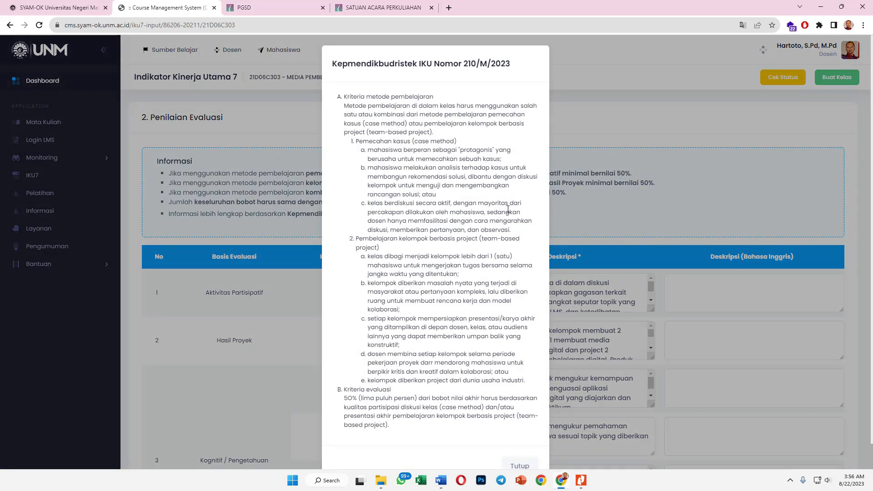
{"action": "left_click", "coordinate": [521, 464]}
Step: Return to the end of the meeting plan and save it once more
{"action": "scroll", "coordinate": [727, 338], "scroll_direction": "down", "scroll_amount": 10}
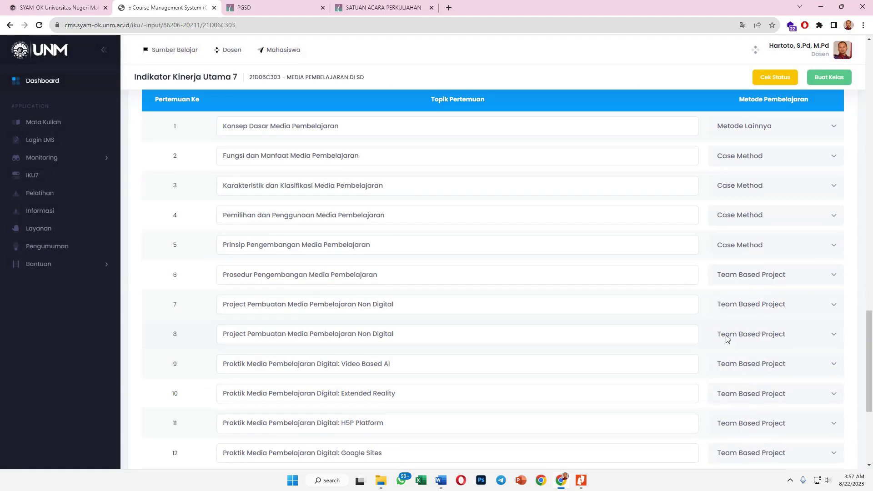
{"action": "scroll", "coordinate": [727, 338], "scroll_direction": "down", "scroll_amount": 5}
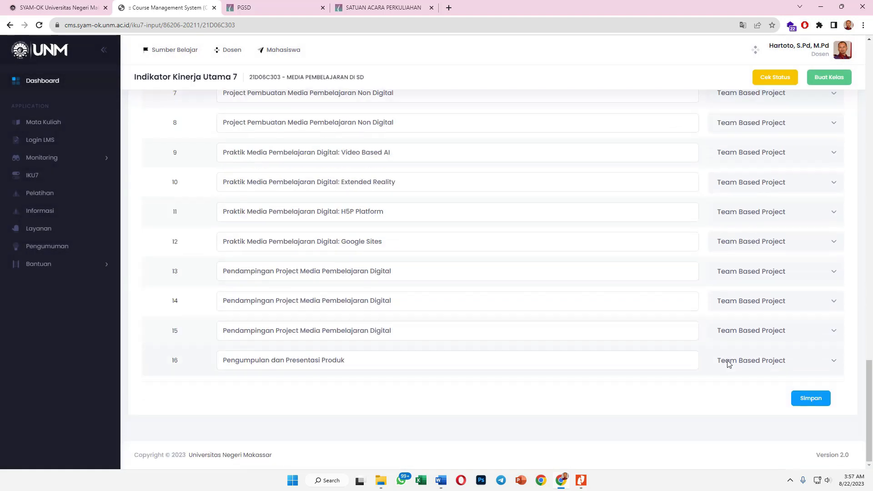
{"action": "left_click", "coordinate": [803, 400]}
{"action": "left_click", "coordinate": [433, 297]}
Step: Check the IKU7 input status, including the Bukti Pendukung entry, and close the status window
{"action": "left_click", "coordinate": [773, 77]}
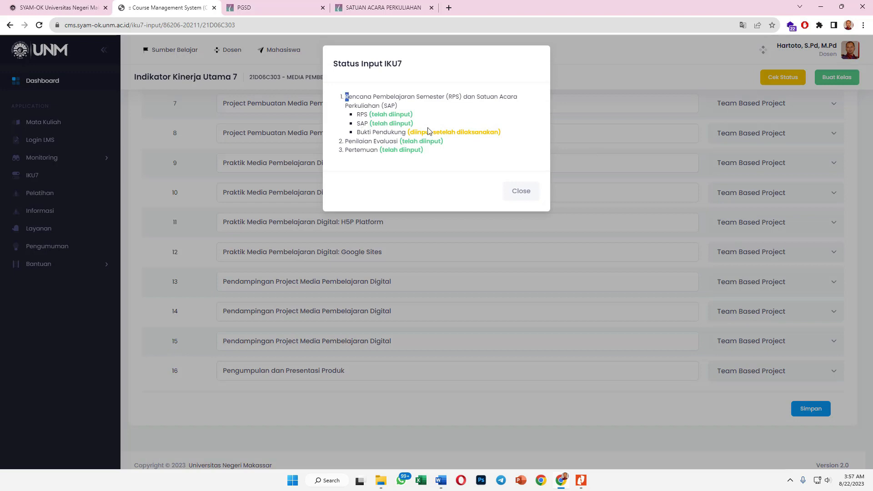
{"action": "left_click_drag", "start_coordinate": [361, 135], "coordinate": [495, 134]}
{"action": "left_click", "coordinate": [628, 77]}
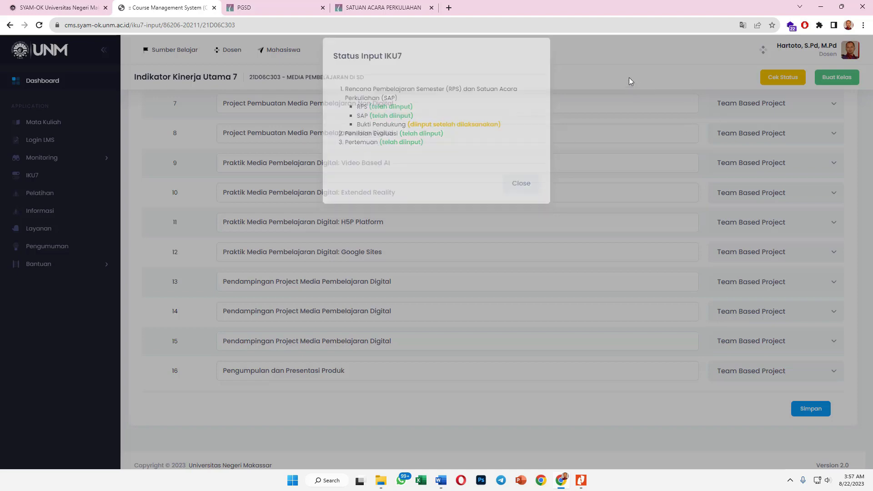
Step: Create the LMS class from the IKU 7 form and reload the Mata Kuliah Reguler list
{"action": "left_click", "coordinate": [823, 85]}
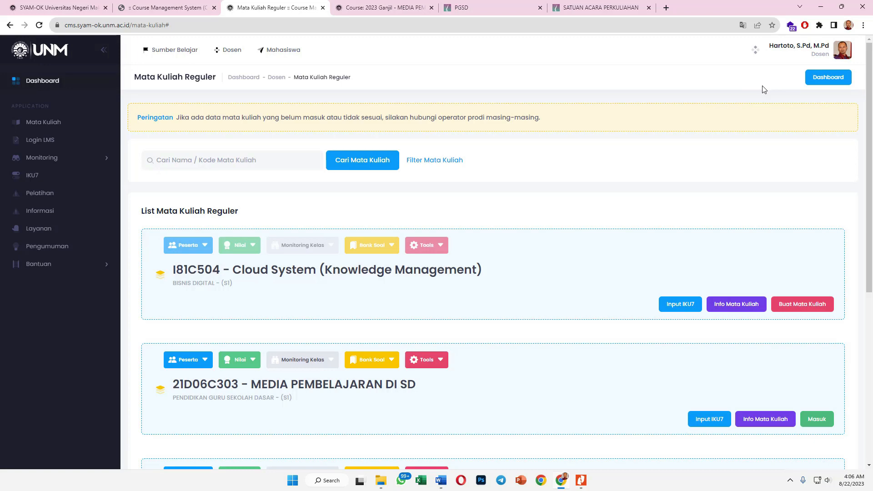
{"action": "left_click", "coordinate": [36, 26]}
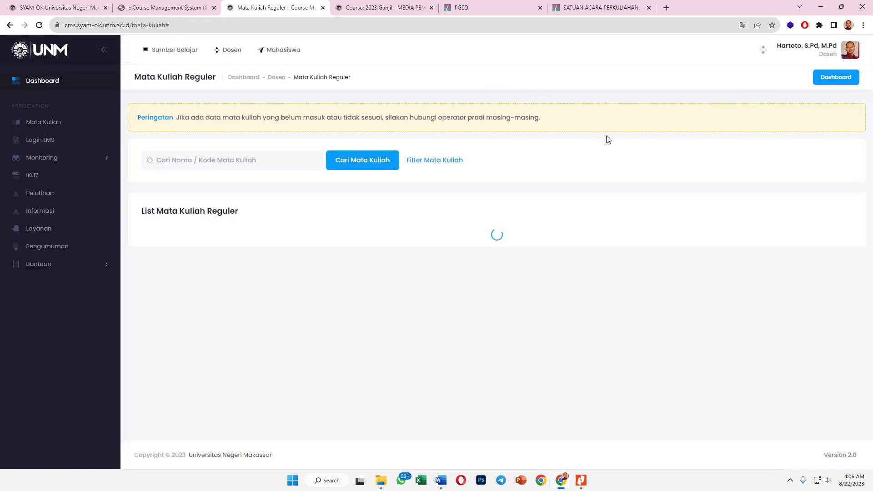
Step: View the course details, lecturer list and class list of MEDIA PEMBELAJARAN DI SD, then close the details
{"action": "scroll", "coordinate": [620, 164], "scroll_direction": "down", "scroll_amount": 3}
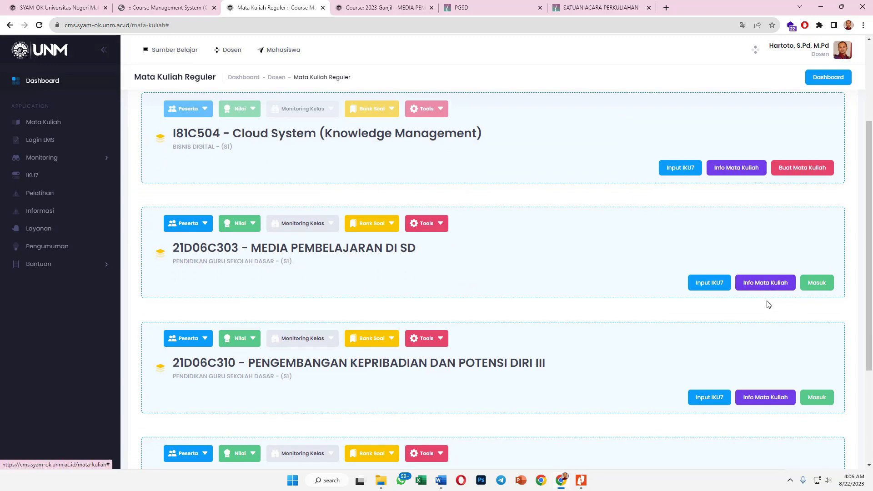
{"action": "left_click", "coordinate": [766, 285]}
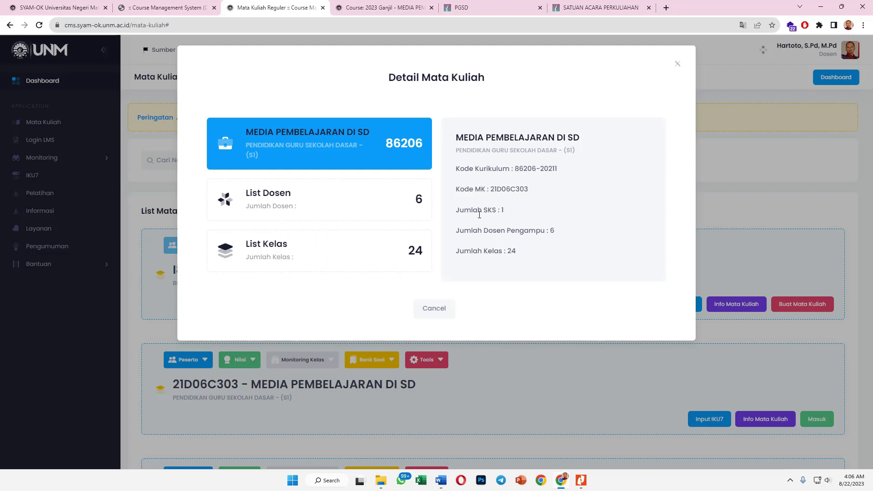
{"action": "left_click", "coordinate": [300, 196]}
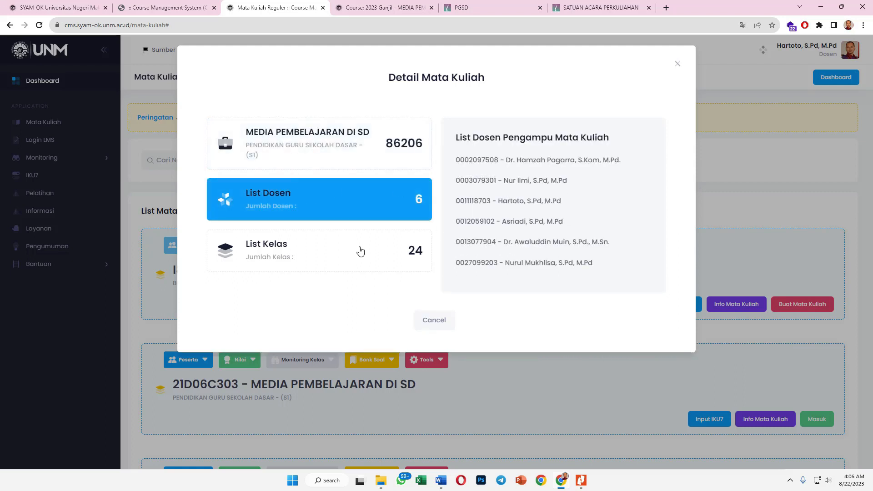
{"action": "left_click", "coordinate": [289, 247]}
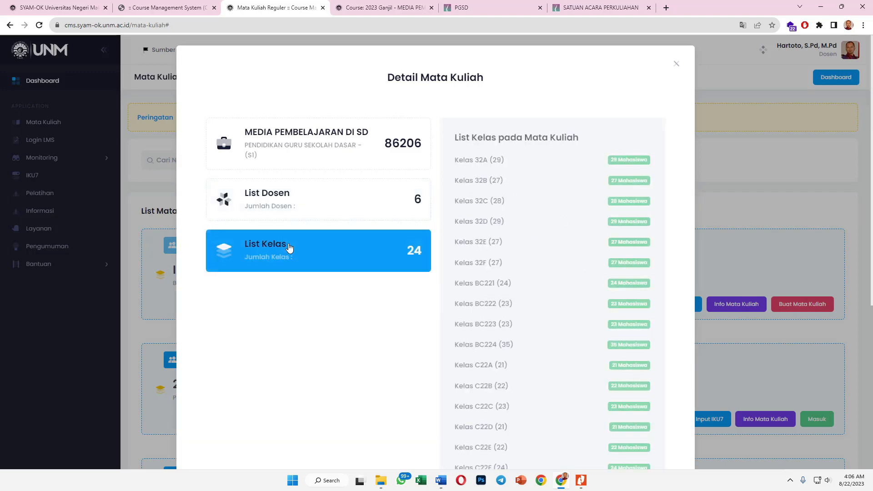
{"action": "scroll", "coordinate": [509, 218], "scroll_direction": "down", "scroll_amount": 6}
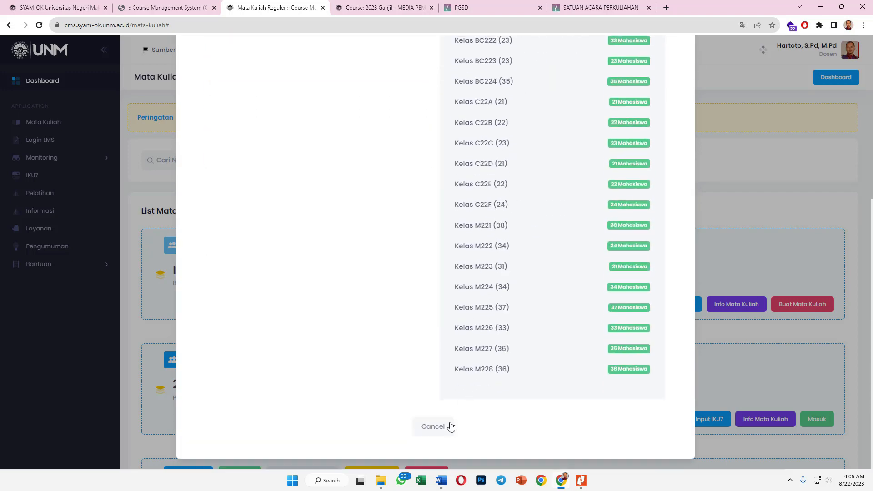
{"action": "left_click", "coordinate": [443, 429]}
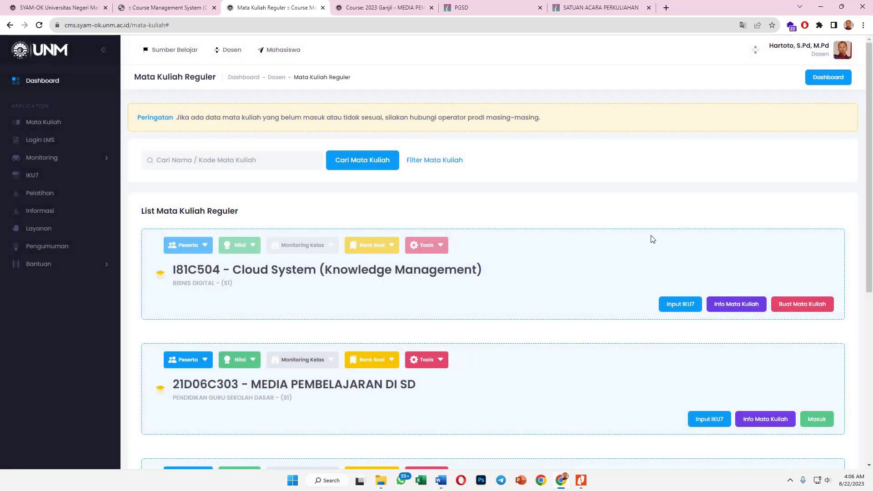
Step: Enter the MEDIA PEMBELAJARAN DI SD class in the LMS and review its meeting topics under Course Content
{"action": "left_click", "coordinate": [804, 417]}
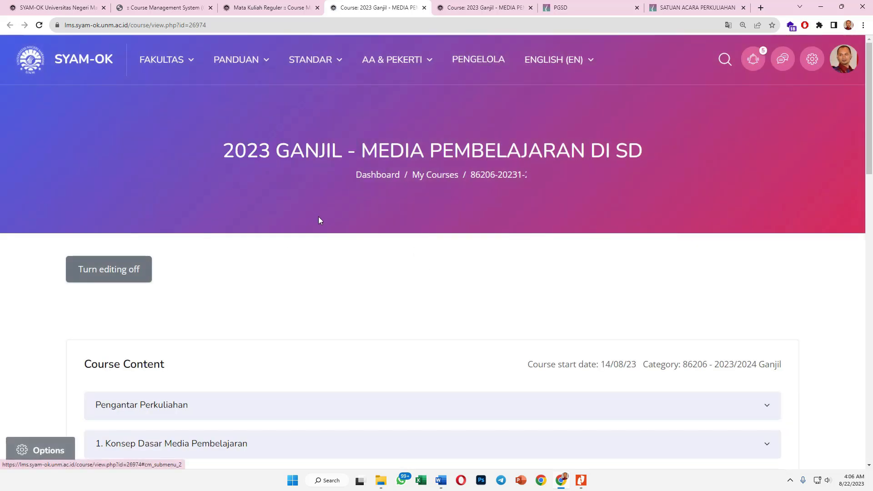
{"action": "scroll", "coordinate": [321, 221], "scroll_direction": "down", "scroll_amount": 5}
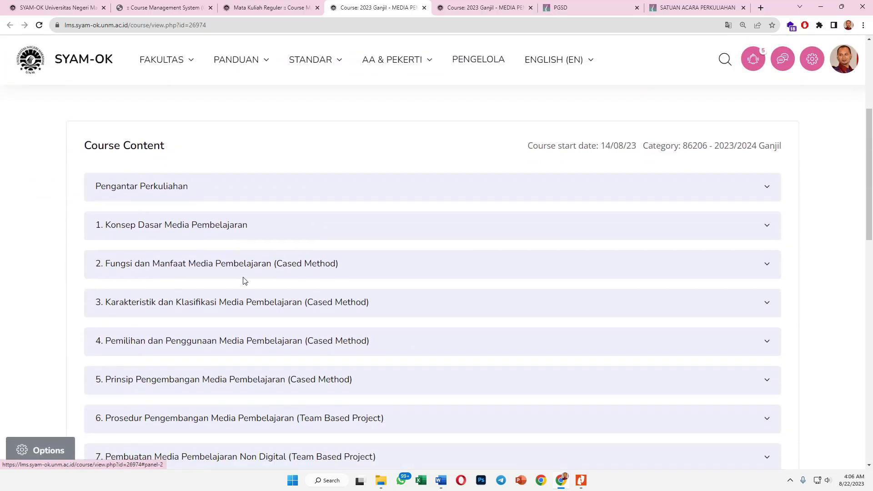
{"action": "scroll", "coordinate": [277, 266], "scroll_direction": "down", "scroll_amount": 10}
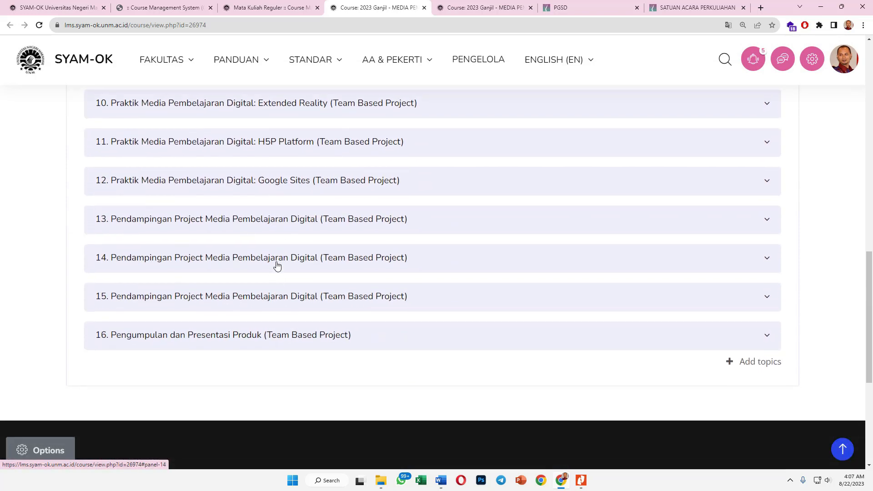
{"action": "scroll", "coordinate": [278, 265], "scroll_direction": "up", "scroll_amount": 13}
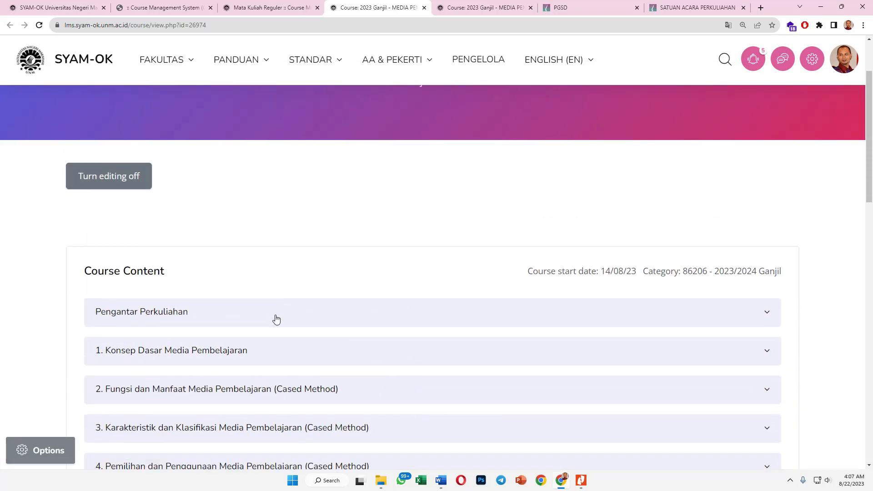
Step: Return to the course list, open the IKU7 form of MEDIA PEMBELAJARAN DI SD and review its evaluation table
{"action": "left_click", "coordinate": [269, 8]}
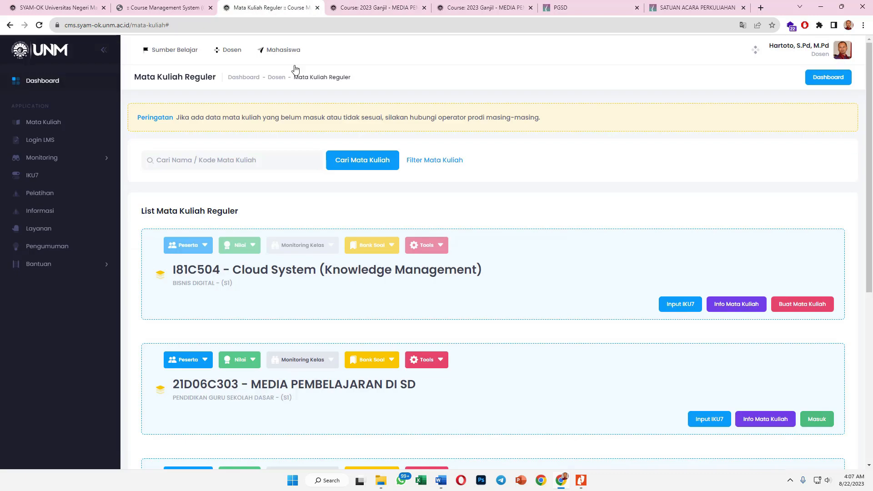
{"action": "scroll", "coordinate": [535, 310], "scroll_direction": "down", "scroll_amount": 3}
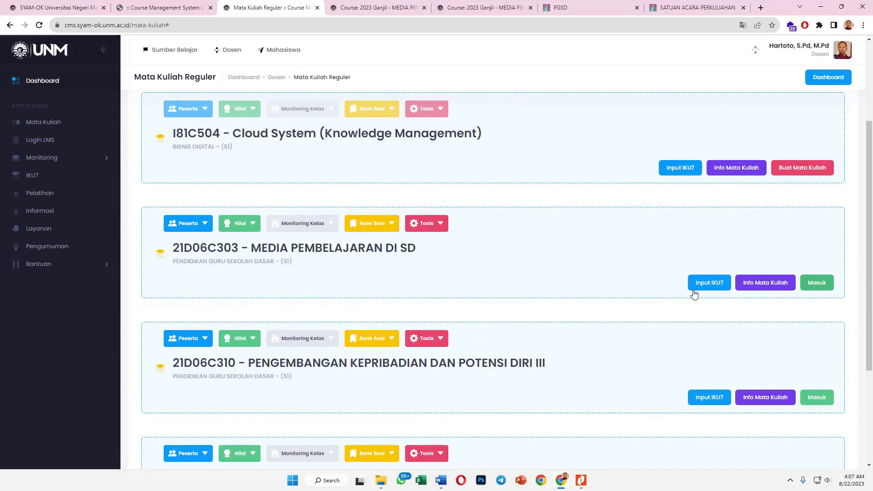
{"action": "left_click", "coordinate": [695, 289]}
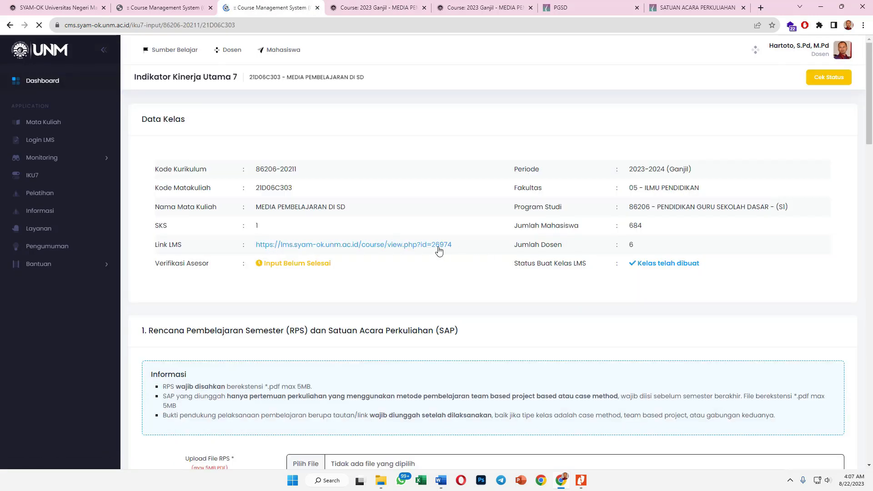
{"action": "scroll", "coordinate": [439, 250], "scroll_direction": "down", "scroll_amount": 15}
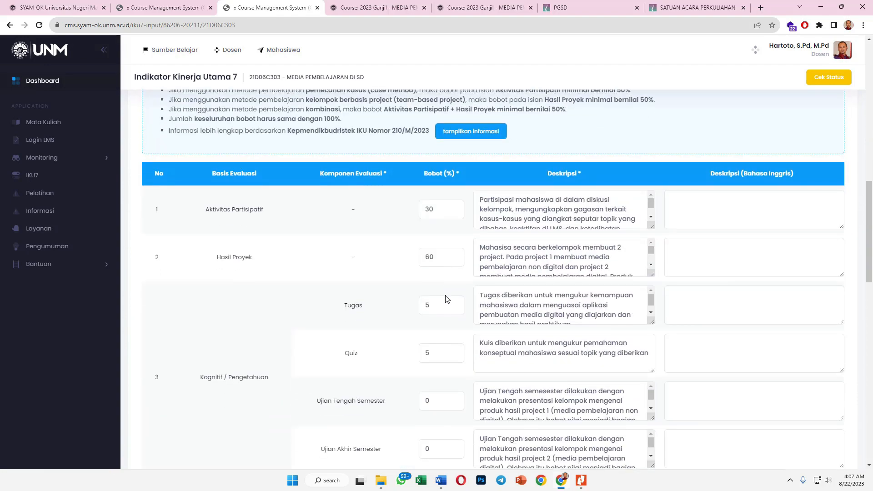
Step: Review the 16 meeting topics and methods in the IKU7 form's Rencana Pertemuan and compare them with the LMS Course Content
{"action": "scroll", "coordinate": [445, 299], "scroll_direction": "down", "scroll_amount": 13}
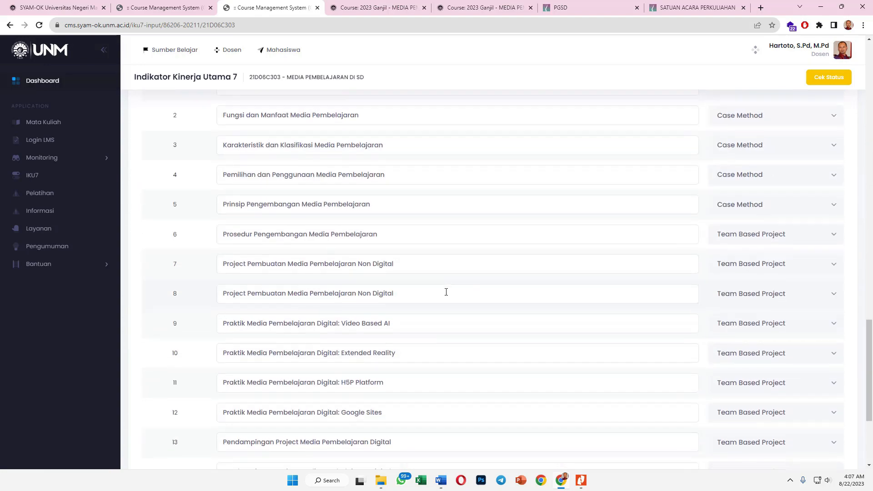
{"action": "scroll", "coordinate": [446, 292], "scroll_direction": "down", "scroll_amount": 4}
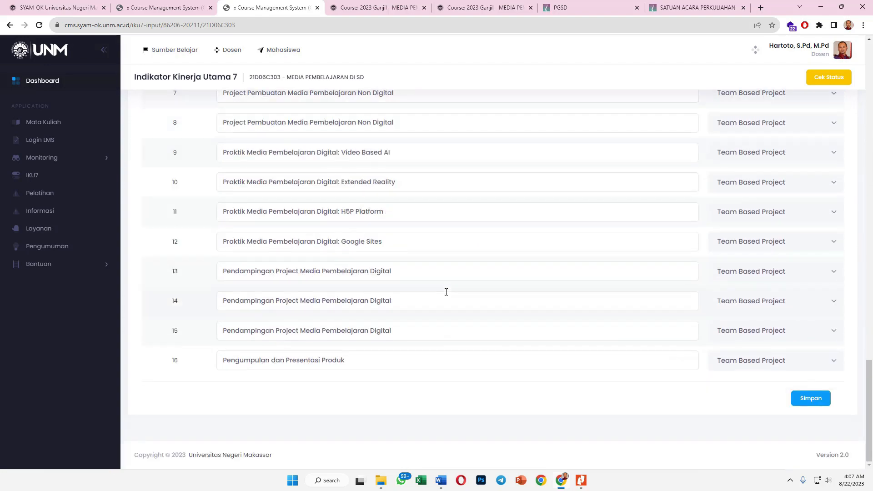
{"action": "left_click", "coordinate": [381, 14]}
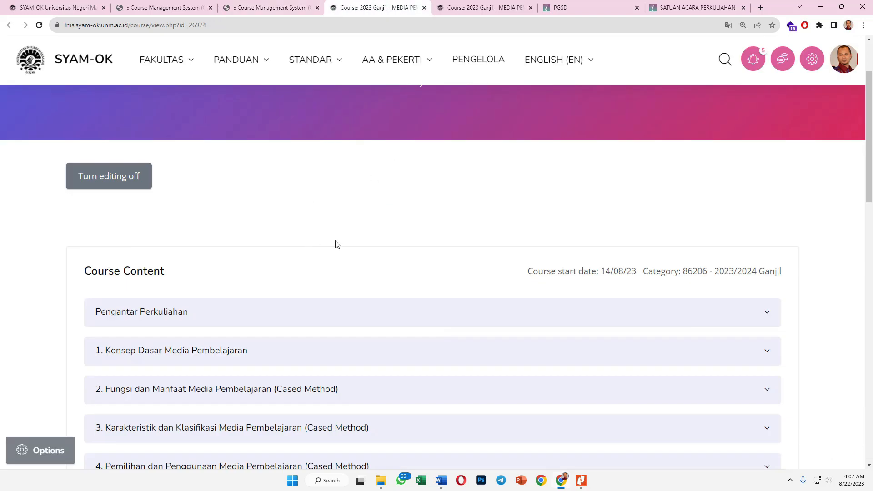
{"action": "left_click", "coordinate": [282, 10]}
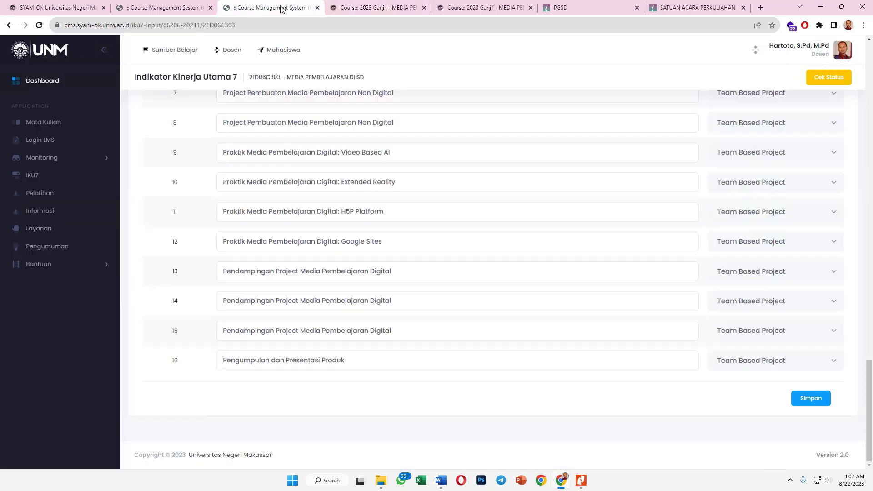
{"action": "scroll", "coordinate": [514, 191], "scroll_direction": "up", "scroll_amount": 15}
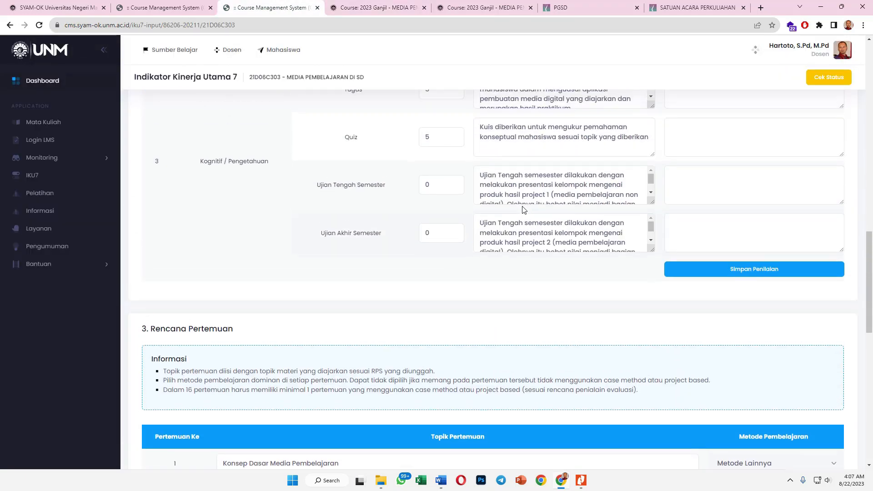
Step: Return to the Mata Kuliah list and open Import Kelas for the MEDIA PEMBELAJARAN DI SD class
{"action": "left_click", "coordinate": [64, 122]}
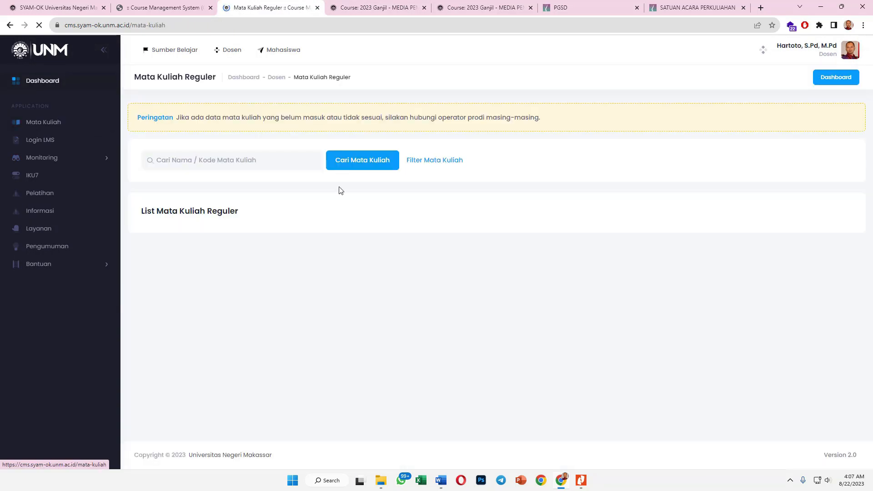
{"action": "scroll", "coordinate": [591, 335], "scroll_direction": "down", "scroll_amount": 3}
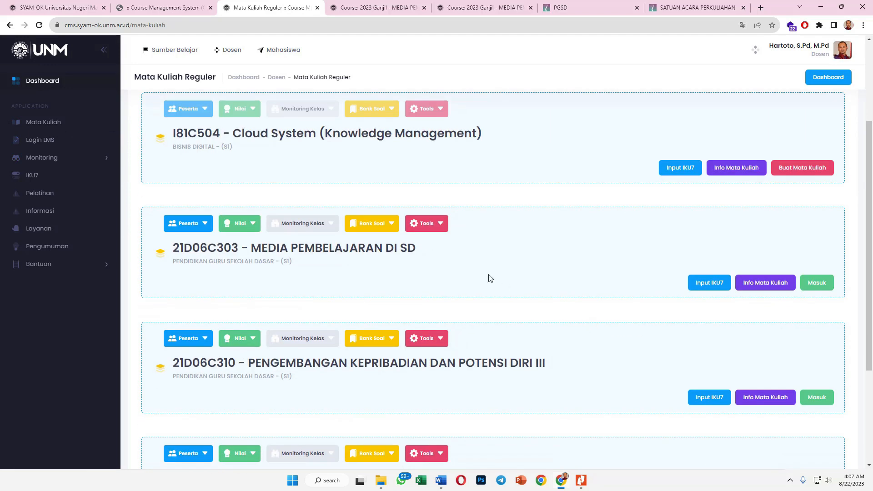
{"action": "left_click", "coordinate": [437, 225]}
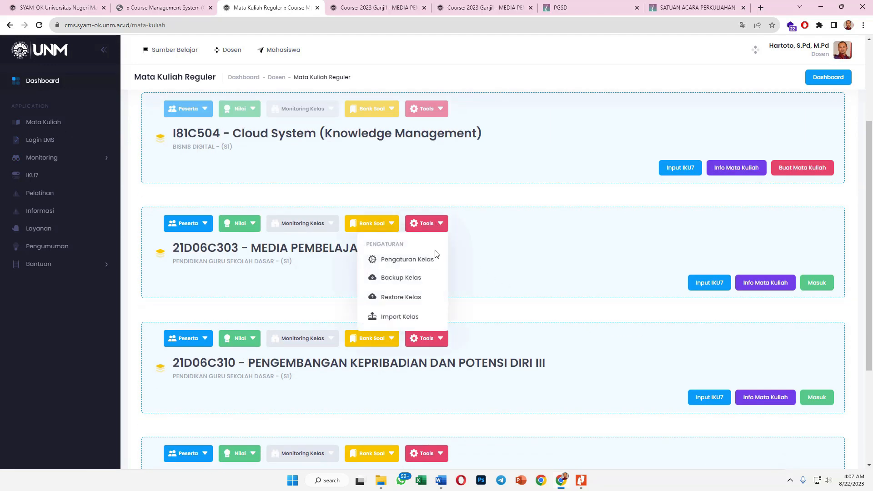
{"action": "left_click", "coordinate": [404, 319]}
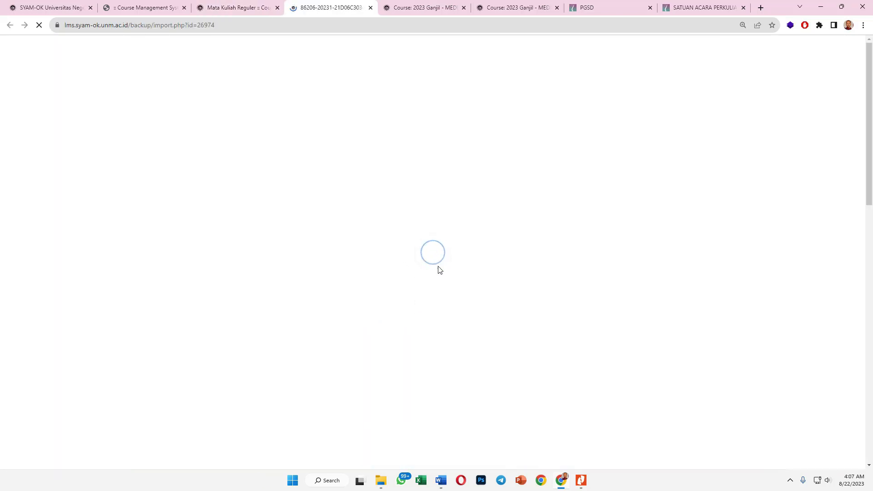
Step: Search the importable courses for m-media-pembelajaran and choose Master - Media Pembelajaran as the import source
{"action": "scroll", "coordinate": [427, 284], "scroll_direction": "down", "scroll_amount": 5}
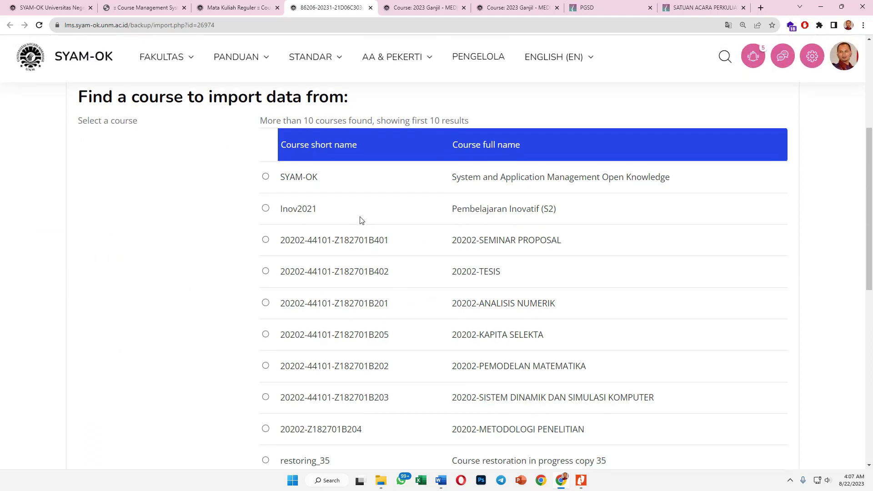
{"action": "scroll", "coordinate": [356, 266], "scroll_direction": "down", "scroll_amount": 1}
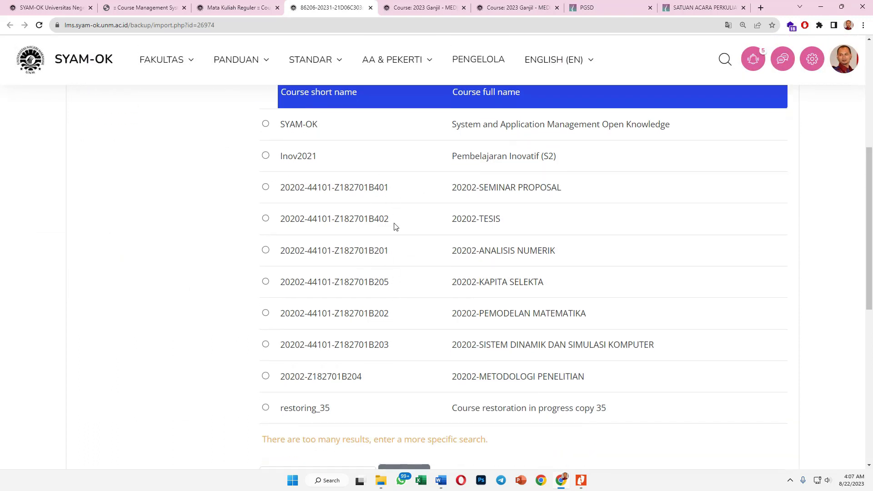
{"action": "scroll", "coordinate": [374, 211], "scroll_direction": "down", "scroll_amount": 4}
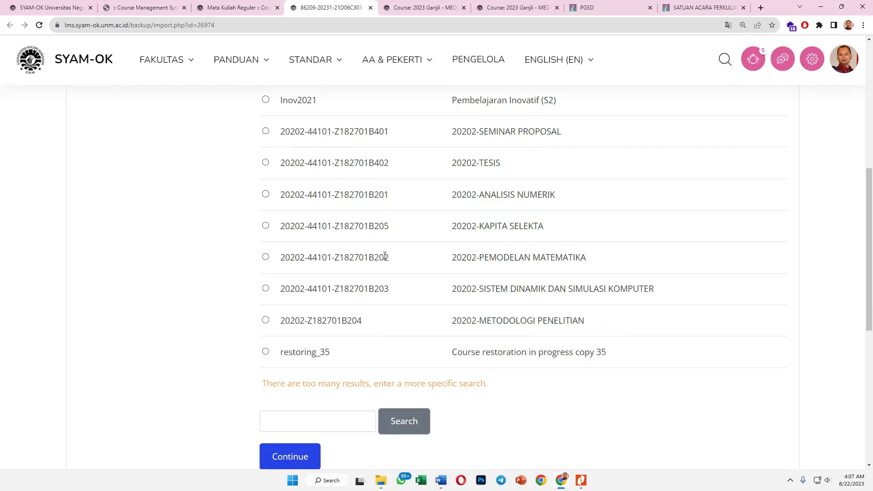
{"action": "left_click", "coordinate": [342, 282]}
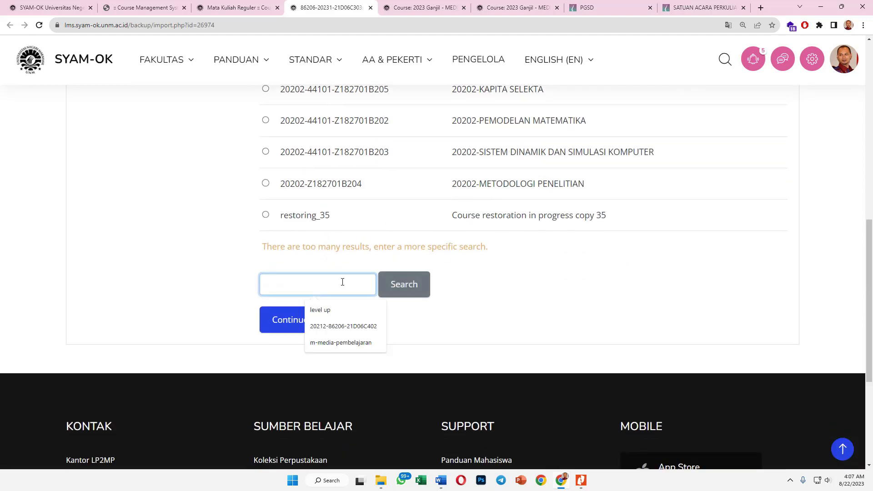
{"action": "left_click", "coordinate": [344, 342]}
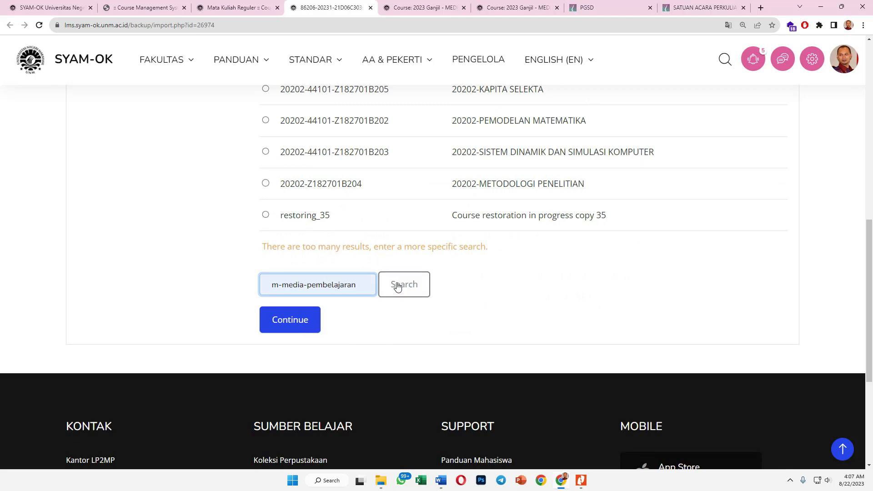
{"action": "left_click", "coordinate": [397, 286]}
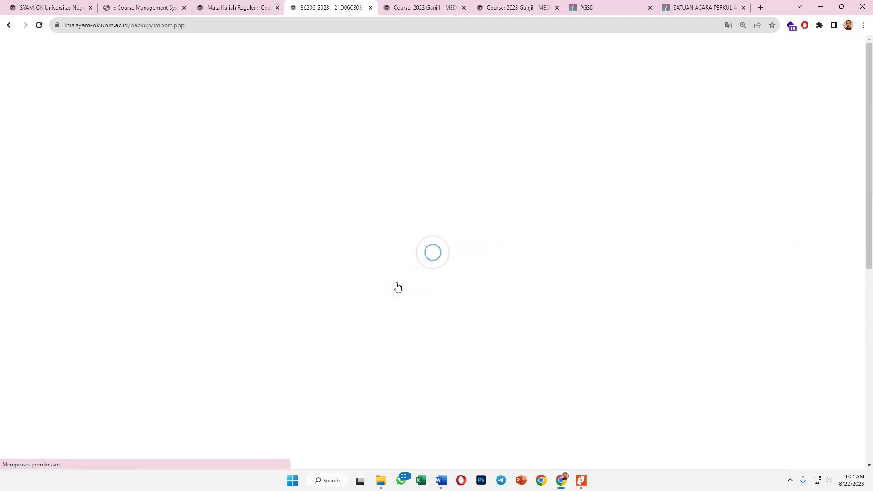
{"action": "scroll", "coordinate": [310, 312], "scroll_direction": "down", "scroll_amount": 2}
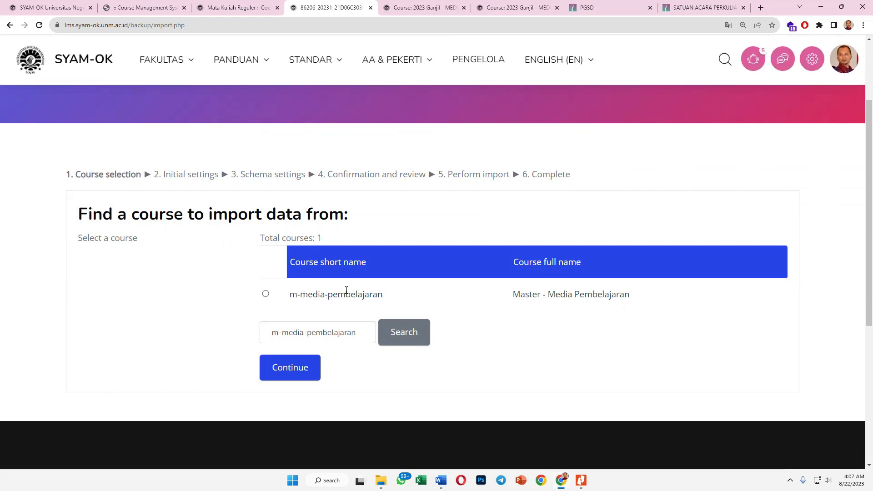
{"action": "left_click", "coordinate": [265, 294]}
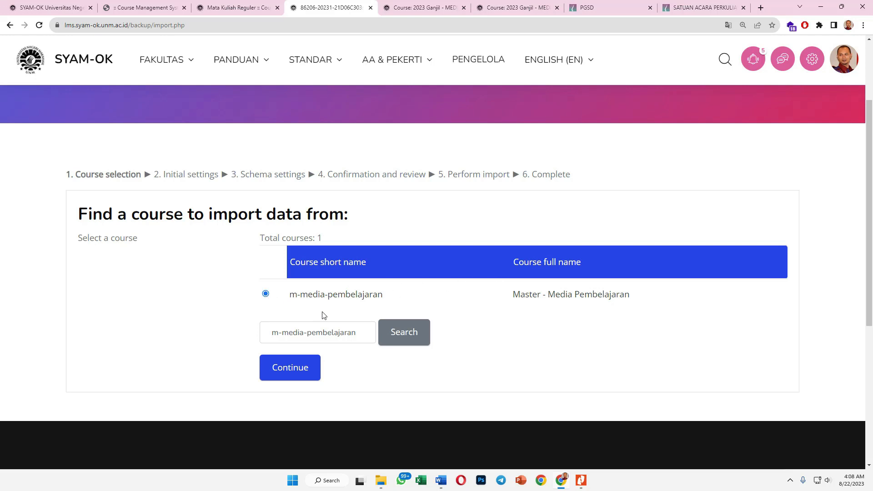
{"action": "left_click", "coordinate": [299, 367]}
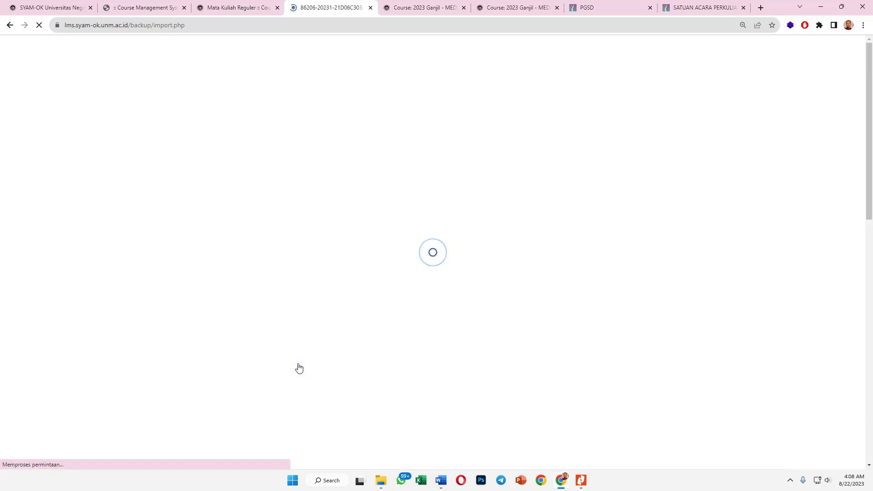
Step: Exclude groups and groupings from the import, keep all other initial settings included, and proceed to the schema settings
{"action": "scroll", "coordinate": [325, 351], "scroll_direction": "down", "scroll_amount": 3}
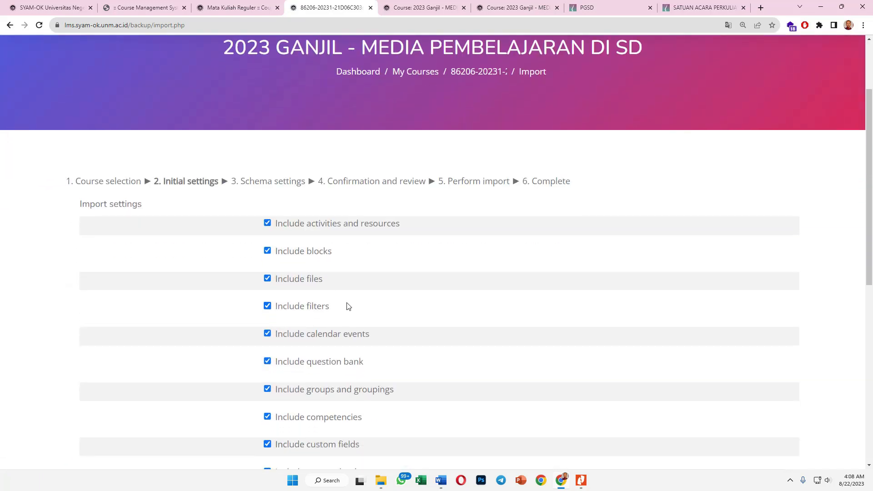
{"action": "scroll", "coordinate": [335, 293], "scroll_direction": "down", "scroll_amount": 2}
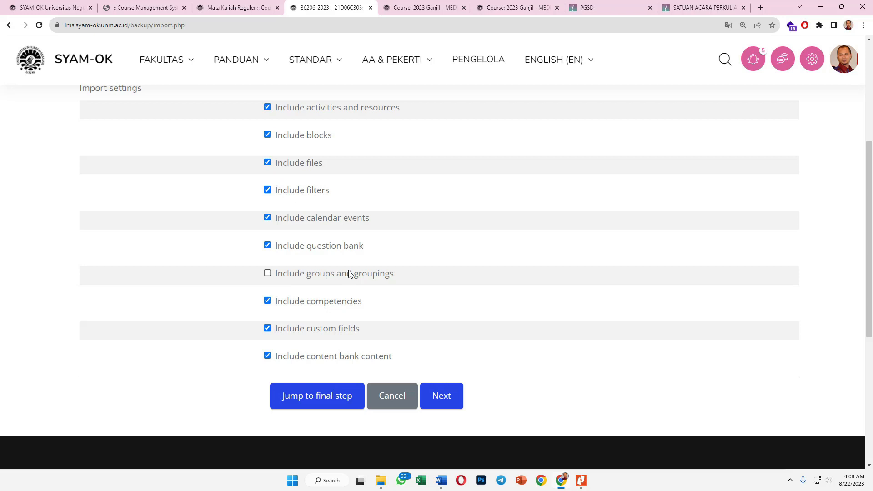
{"action": "left_click", "coordinate": [442, 396]}
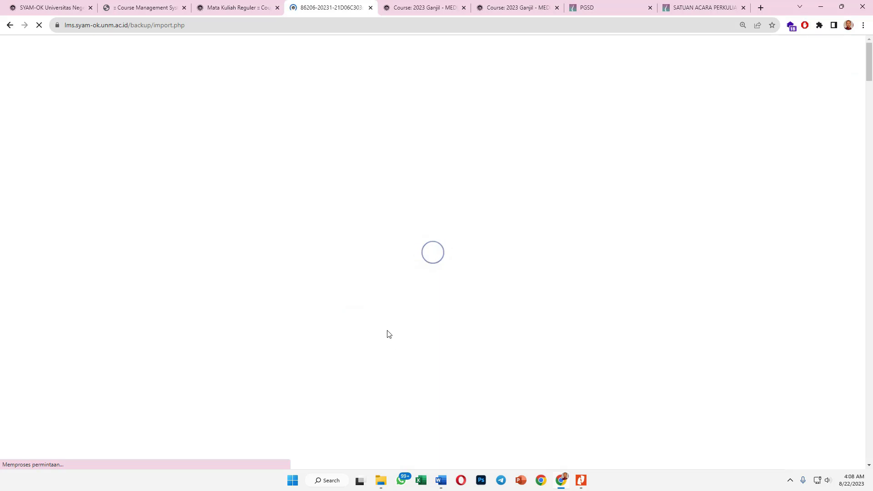
Step: Exclude Announcements under Pengantar Perkuliahan, keep the items of all 16 meetings included, and proceed to confirmation and review
{"action": "scroll", "coordinate": [388, 344], "scroll_direction": "down", "scroll_amount": 3}
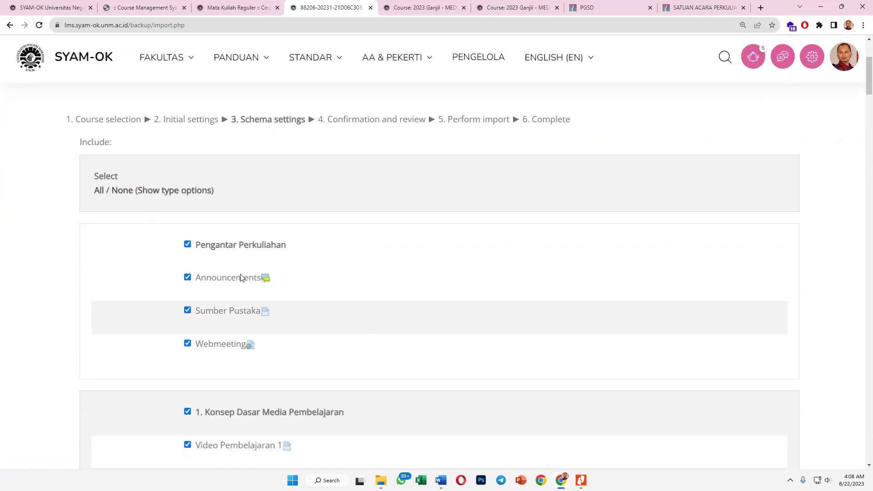
{"action": "scroll", "coordinate": [189, 234], "scroll_direction": "down", "scroll_amount": 1}
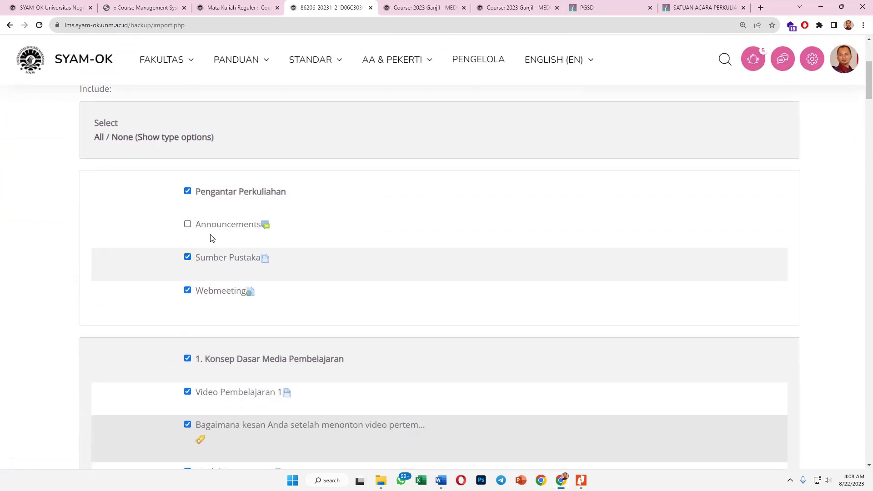
{"action": "scroll", "coordinate": [211, 238], "scroll_direction": "down", "scroll_amount": 2}
{"action": "scroll", "coordinate": [313, 242], "scroll_direction": "down", "scroll_amount": 10}
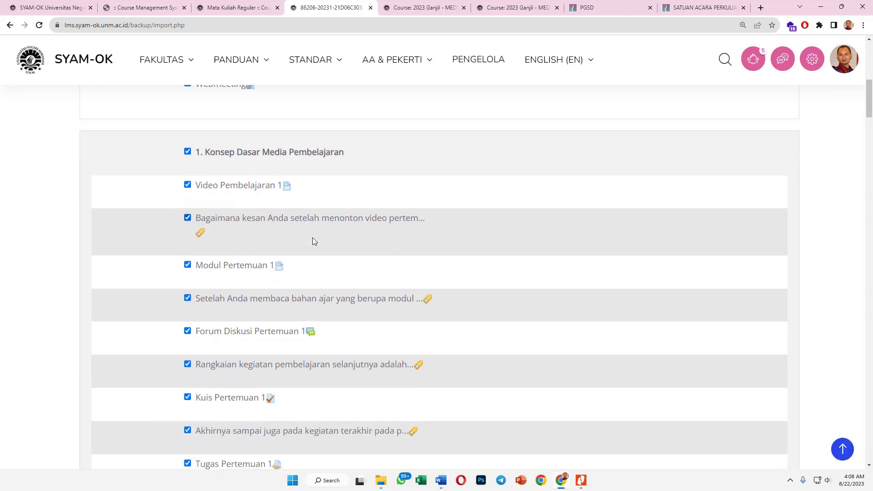
{"action": "scroll", "coordinate": [313, 241], "scroll_direction": "down", "scroll_amount": 20}
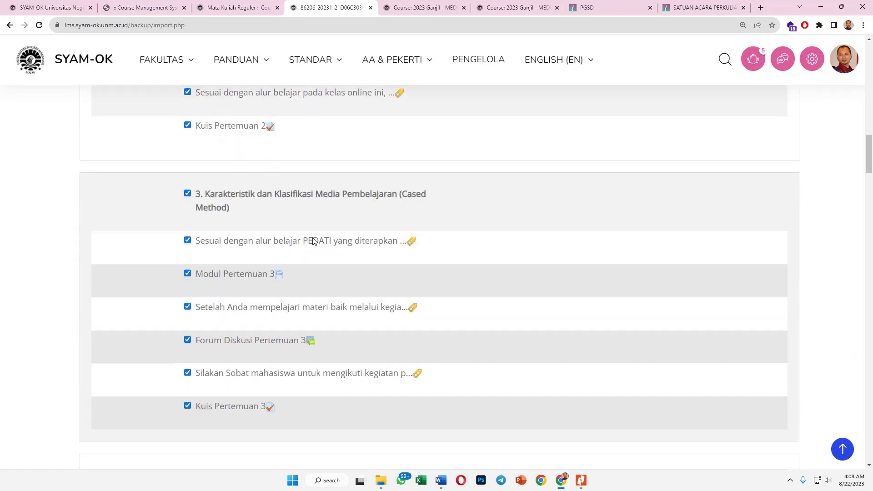
{"action": "scroll", "coordinate": [313, 241], "scroll_direction": "down", "scroll_amount": 20}
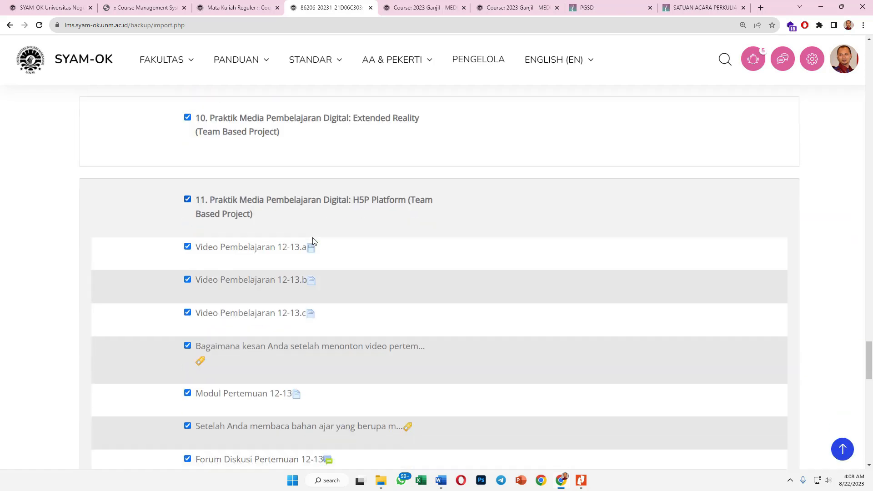
{"action": "scroll", "coordinate": [313, 237], "scroll_direction": "up", "scroll_amount": 3}
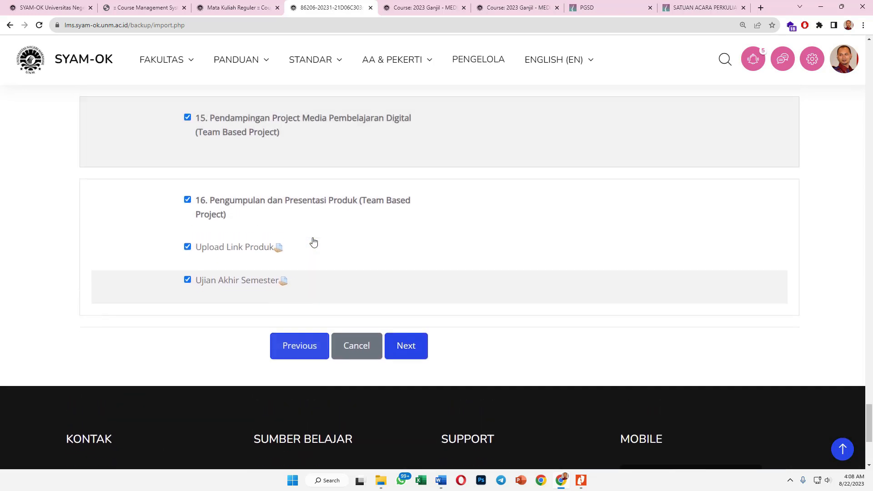
{"action": "scroll", "coordinate": [381, 238], "scroll_direction": "down", "scroll_amount": 3}
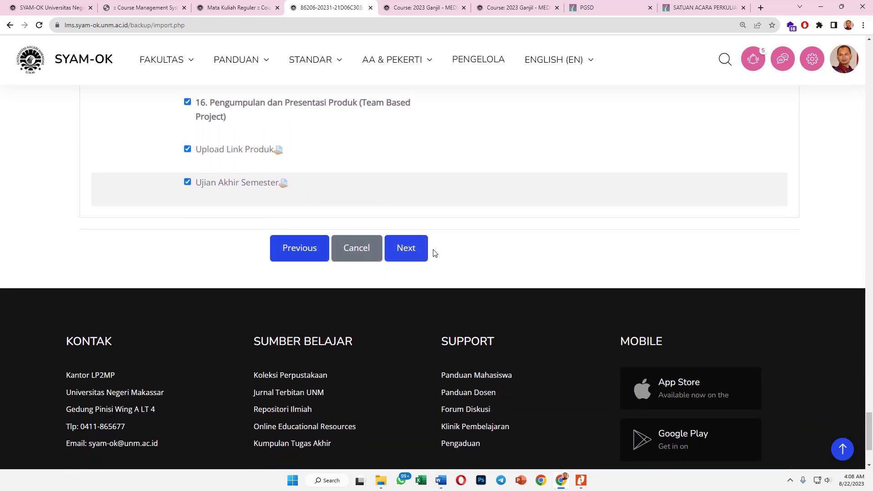
{"action": "left_click", "coordinate": [413, 248]}
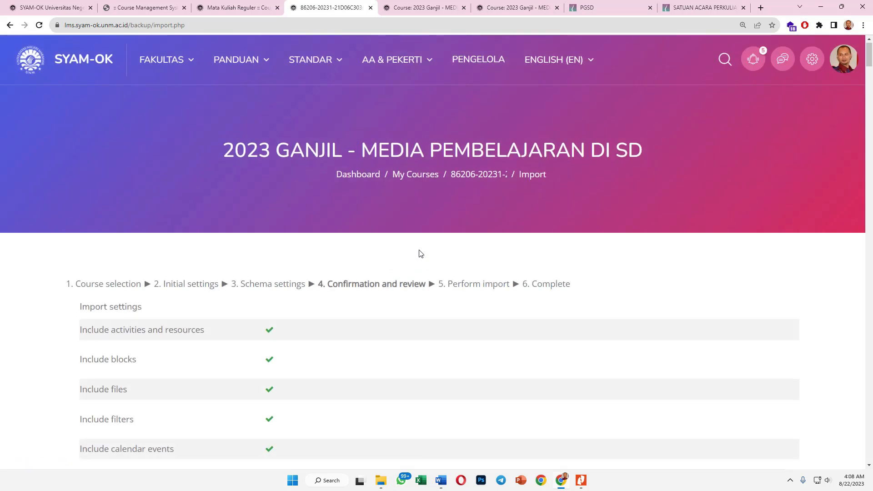
Step: Review the included settings and items, perform the import, and return to the course
{"action": "scroll", "coordinate": [419, 251], "scroll_direction": "down", "scroll_amount": 4}
{"action": "scroll", "coordinate": [420, 256], "scroll_direction": "down", "scroll_amount": 5}
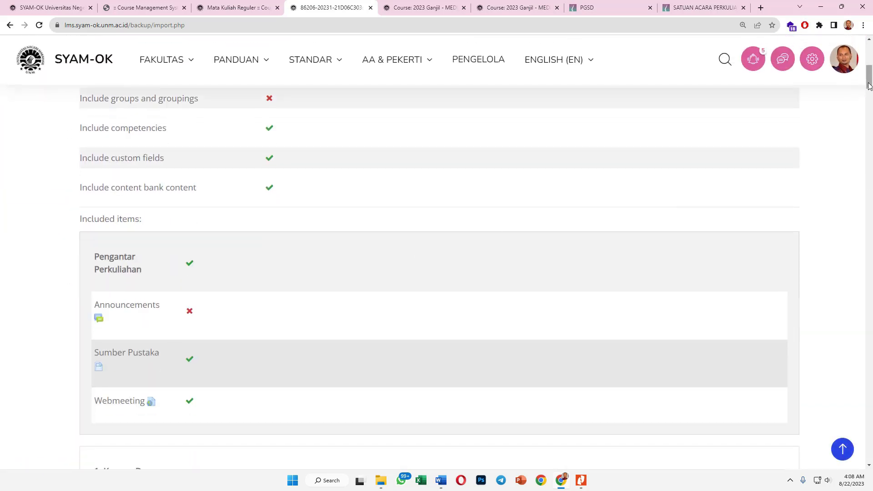
{"action": "left_click_drag", "start_coordinate": [868, 81], "coordinate": [837, 454]}
{"action": "left_click", "coordinate": [424, 175]}
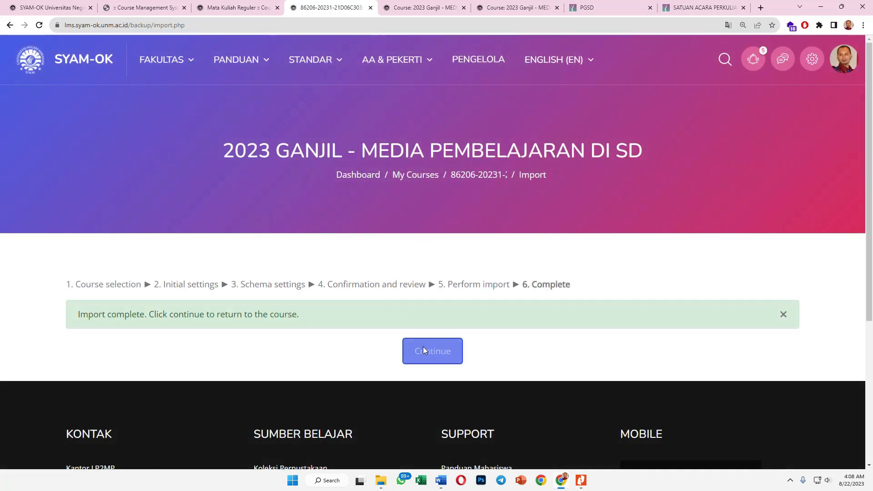
{"action": "left_click", "coordinate": [424, 351]}
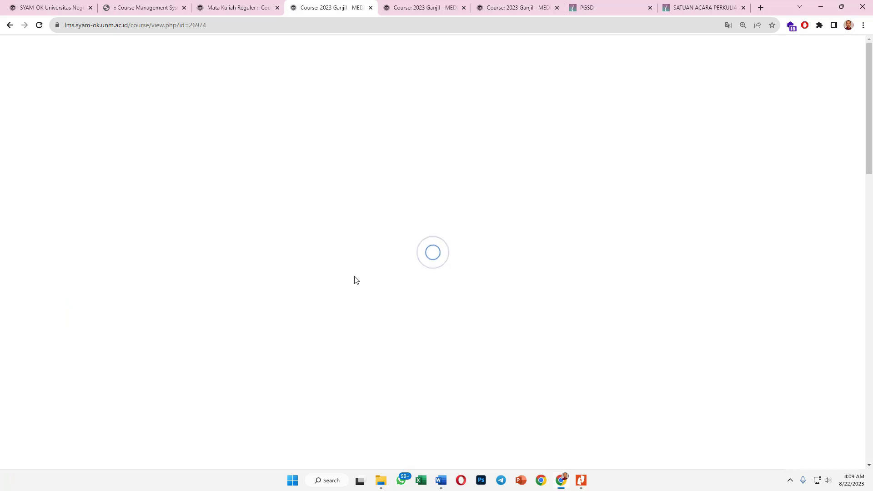
Step: Expand Pengantar Perkuliahan in the Course Content and examine its imported introduction and lecturer team banner
{"action": "scroll", "coordinate": [382, 295], "scroll_direction": "down", "scroll_amount": 4}
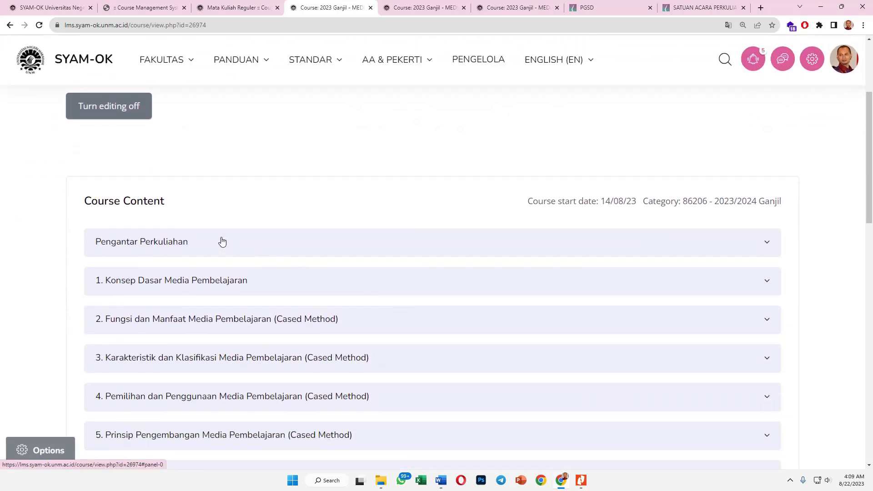
{"action": "left_click", "coordinate": [222, 241]}
{"action": "scroll", "coordinate": [299, 253], "scroll_direction": "down", "scroll_amount": 10}
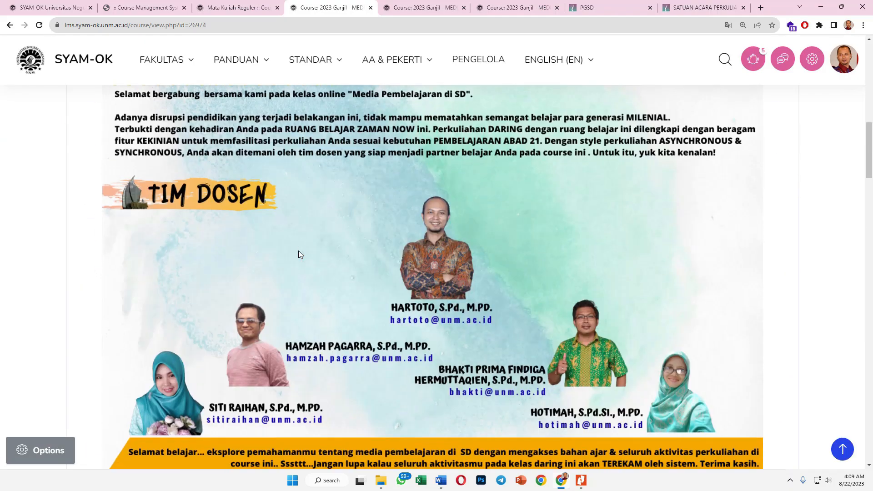
{"action": "scroll", "coordinate": [300, 254], "scroll_direction": "down", "scroll_amount": 1}
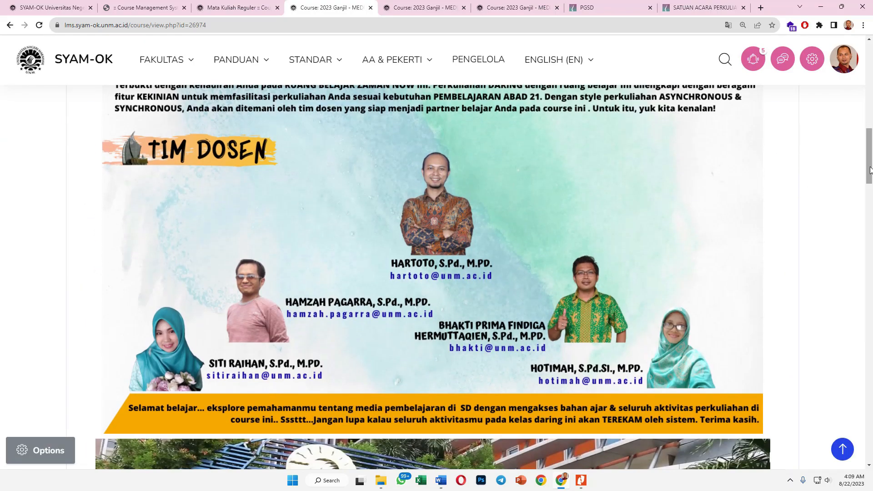
Step: Expand meeting 1, Konsep Dasar Media Pembelajaran, and examine its imported video, module, discussion forum and quiz
{"action": "left_click_drag", "start_coordinate": [870, 170], "coordinate": [871, 367]}
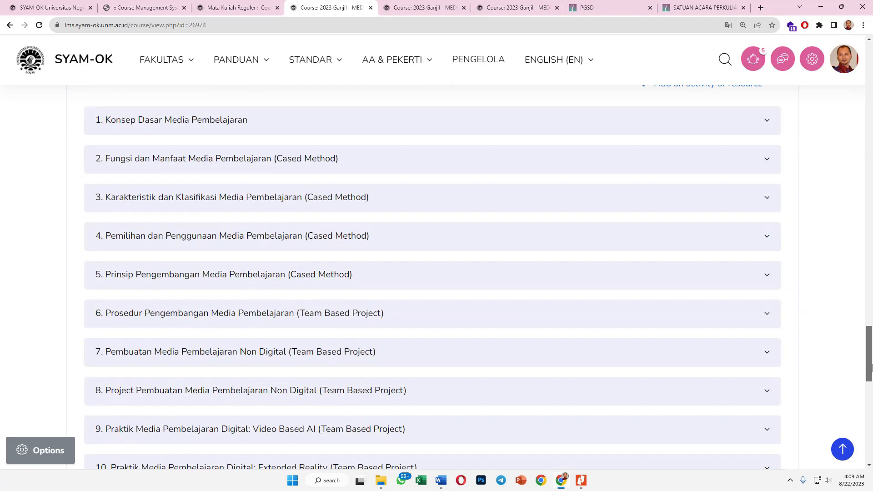
{"action": "left_click", "coordinate": [233, 126]}
{"action": "scroll", "coordinate": [432, 205], "scroll_direction": "down", "scroll_amount": 20}
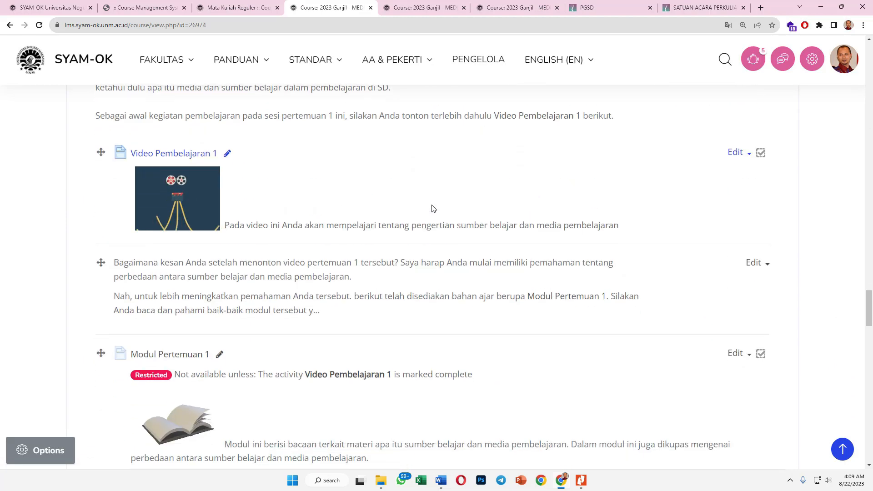
{"action": "scroll", "coordinate": [432, 208], "scroll_direction": "down", "scroll_amount": 10}
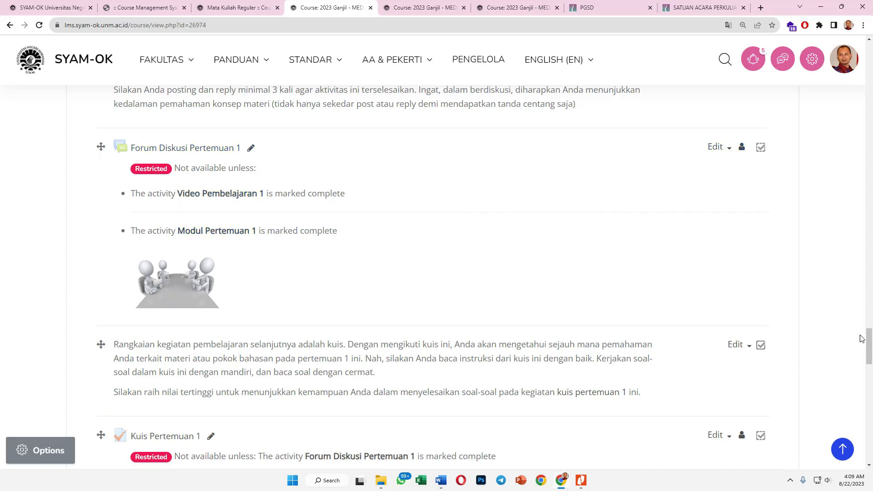
Step: Expand meeting 16, Pengumpulan dan Presentasi Produk, open its Upload Link Produk assignment and copy the assignment's web address
{"action": "left_click_drag", "start_coordinate": [869, 340], "coordinate": [858, 413]}
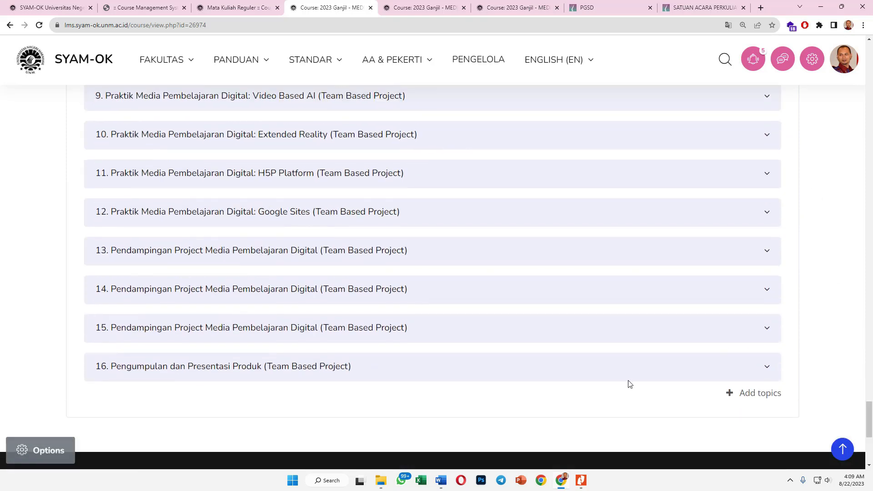
{"action": "left_click", "coordinate": [249, 366]}
{"action": "scroll", "coordinate": [249, 366], "scroll_direction": "down", "scroll_amount": 2}
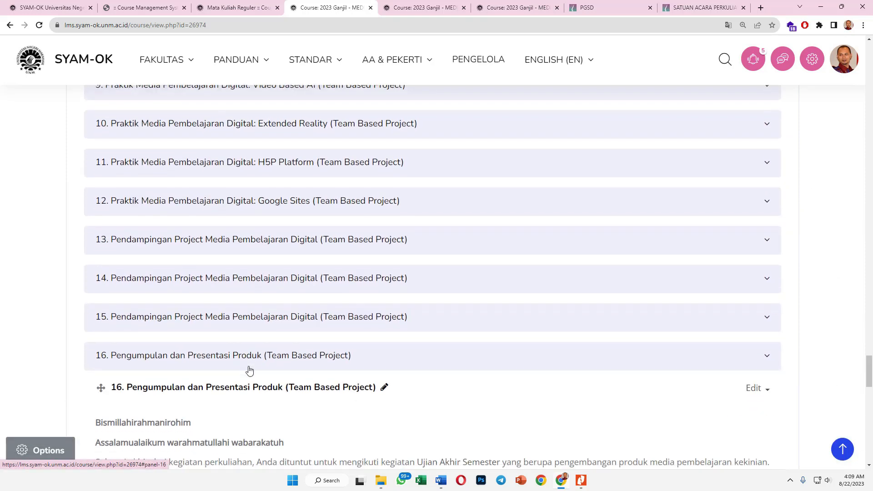
{"action": "scroll", "coordinate": [298, 311], "scroll_direction": "down", "scroll_amount": 15}
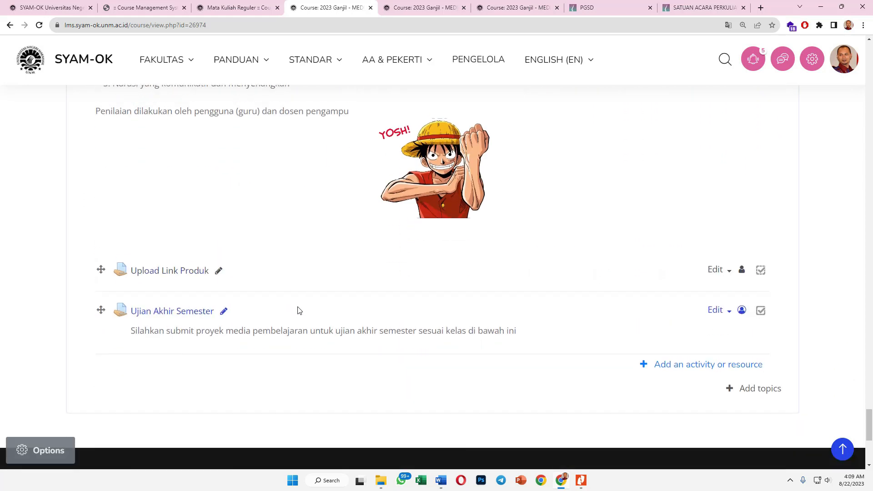
{"action": "scroll", "coordinate": [297, 308], "scroll_direction": "up", "scroll_amount": 2}
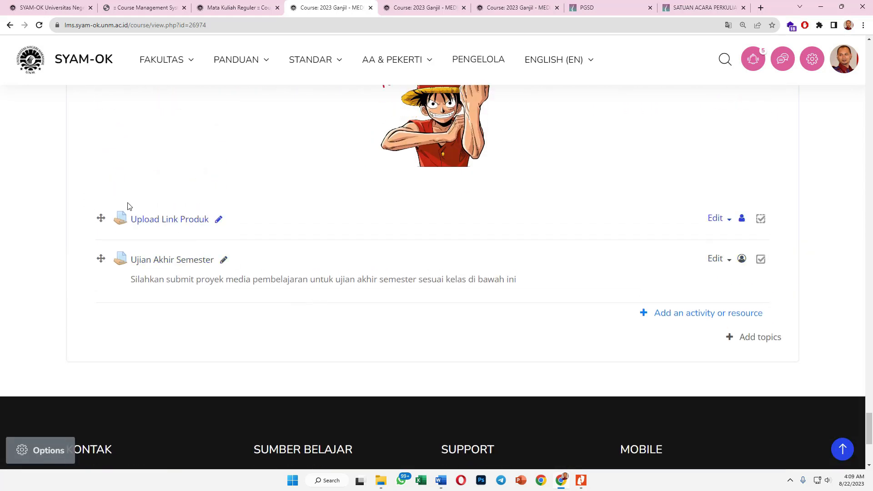
{"action": "left_click", "coordinate": [151, 220]}
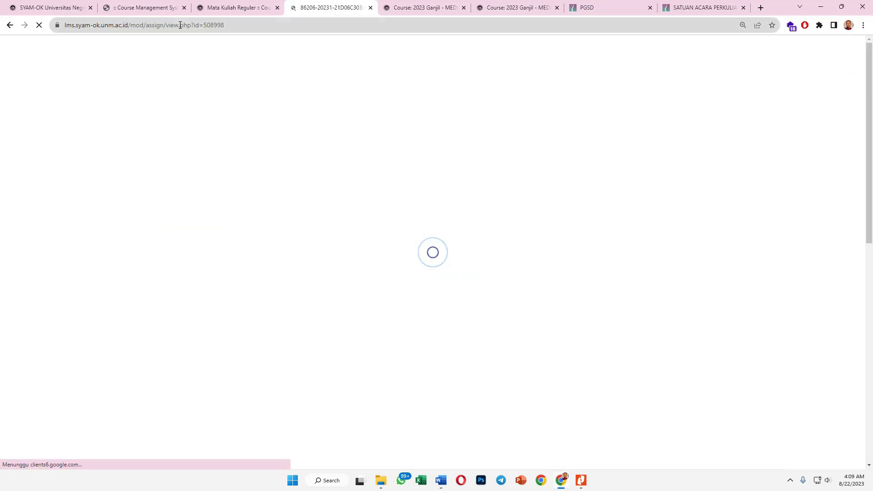
{"action": "left_click", "coordinate": [180, 25]}
{"action": "key", "text": "ctrl+c"}
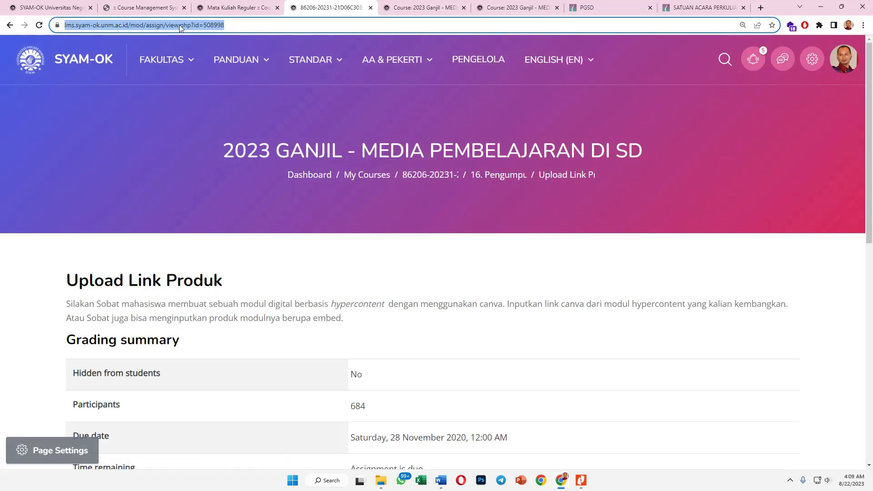
Step: Switch to the course management system's Mata Kuliah Reguler list and open the IKU7 input form for MEDIA PEMBELAJARAN DI SD
{"action": "left_click", "coordinate": [139, 6]}
{"action": "left_click", "coordinate": [232, 14]}
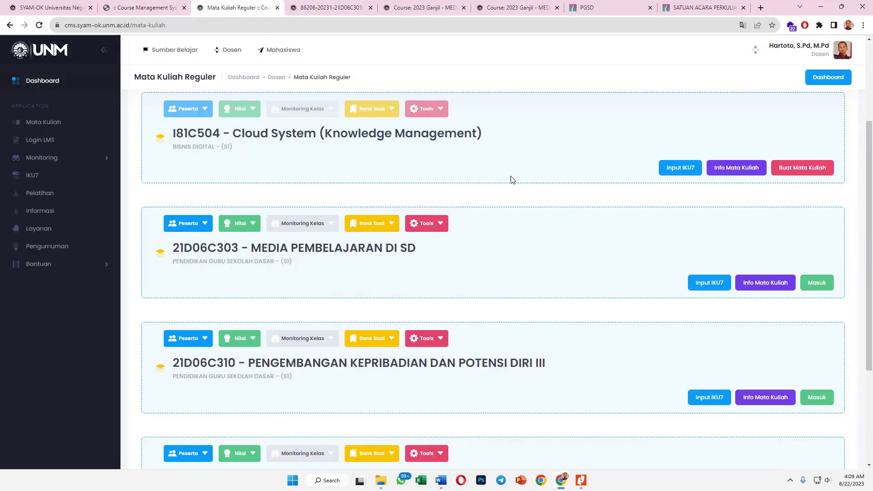
{"action": "left_click", "coordinate": [708, 291]}
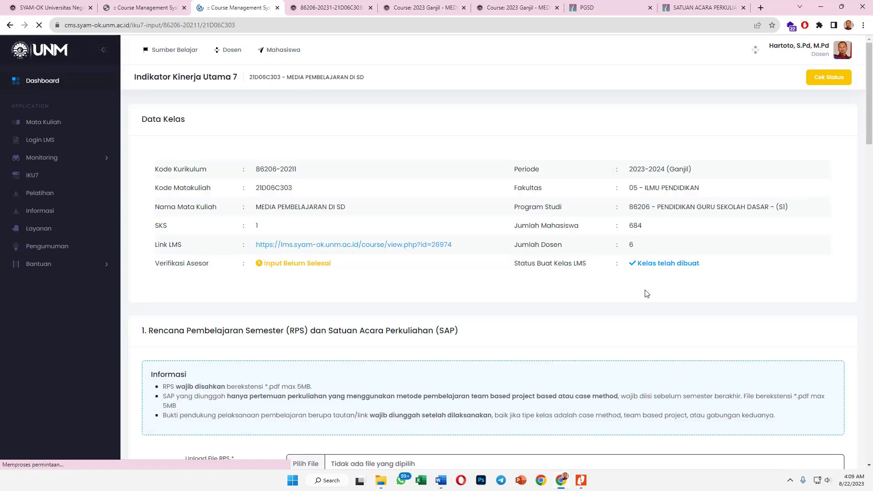
{"action": "scroll", "coordinate": [409, 346], "scroll_direction": "down", "scroll_amount": 2}
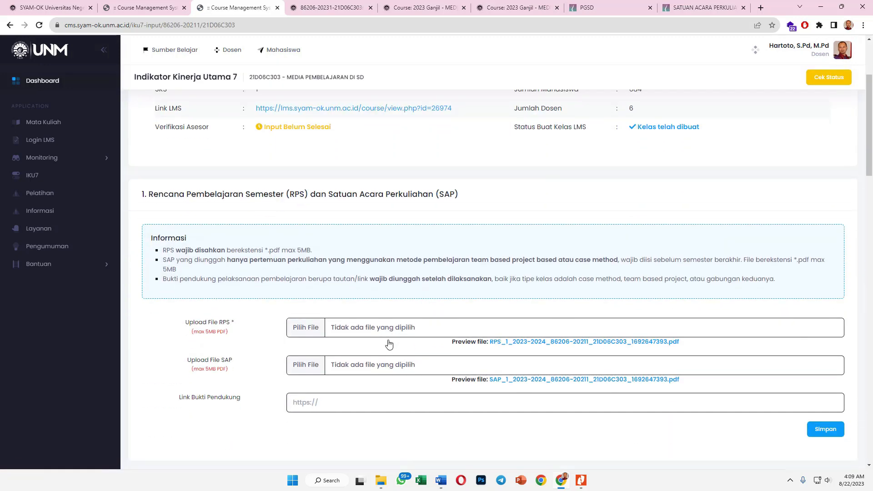
{"action": "left_click", "coordinate": [351, 405]}
{"action": "key", "text": "ctrl+v"}
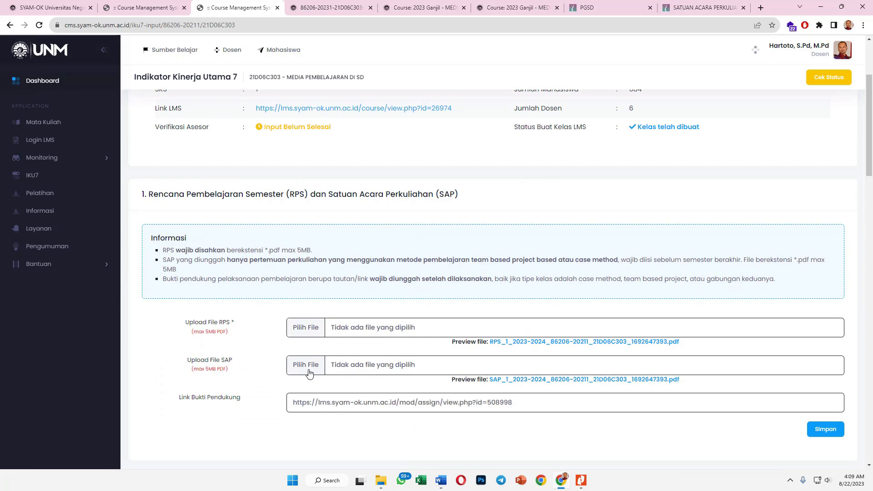
{"action": "scroll", "coordinate": [338, 348], "scroll_direction": "down", "scroll_amount": 1}
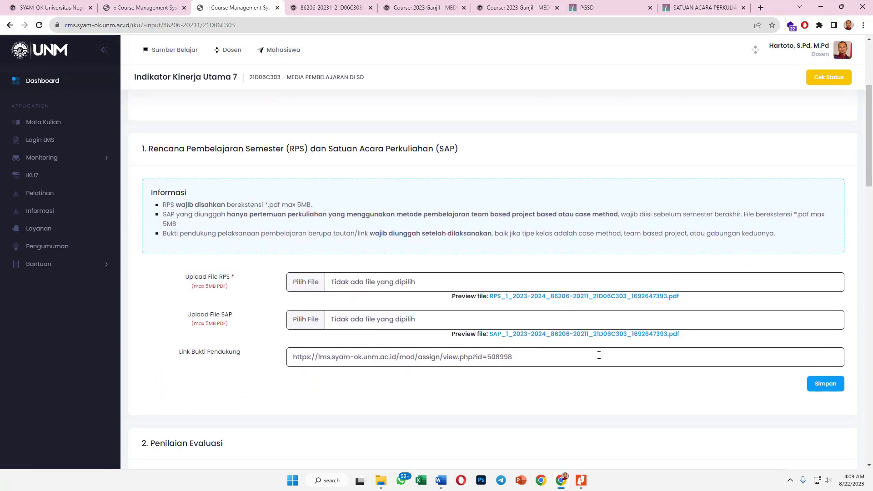
{"action": "left_click", "coordinate": [825, 384]}
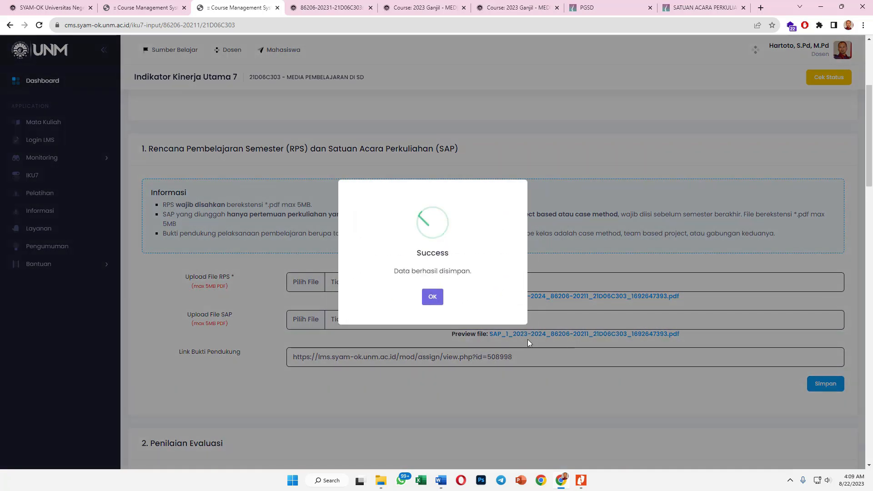
{"action": "left_click", "coordinate": [432, 298]}
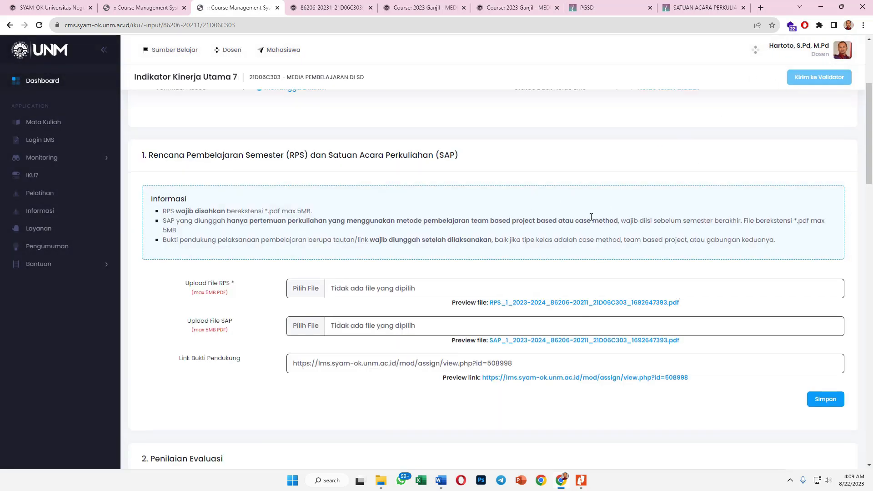
Step: Check the IKU 7 form's class data and sections, and save the Rencana Pertemuan topics and methods for the 16 meetings
{"action": "scroll", "coordinate": [591, 219], "scroll_direction": "up", "scroll_amount": 4}
{"action": "scroll", "coordinate": [591, 214], "scroll_direction": "down", "scroll_amount": 20}
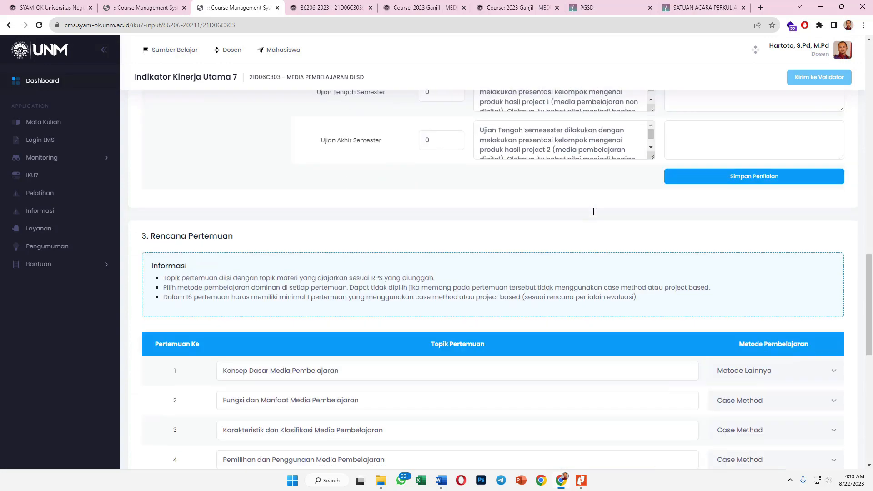
{"action": "left_click_drag", "start_coordinate": [868, 330], "coordinate": [851, 94]}
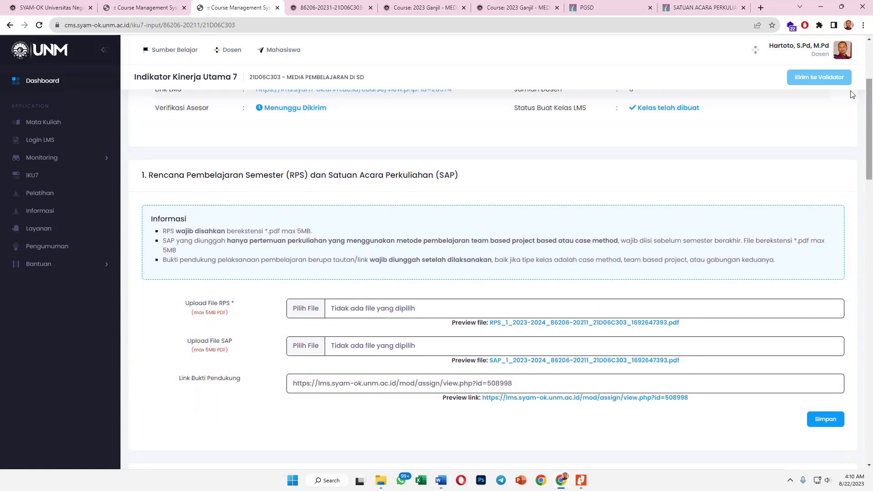
{"action": "scroll", "coordinate": [799, 130], "scroll_direction": "up", "scroll_amount": 3}
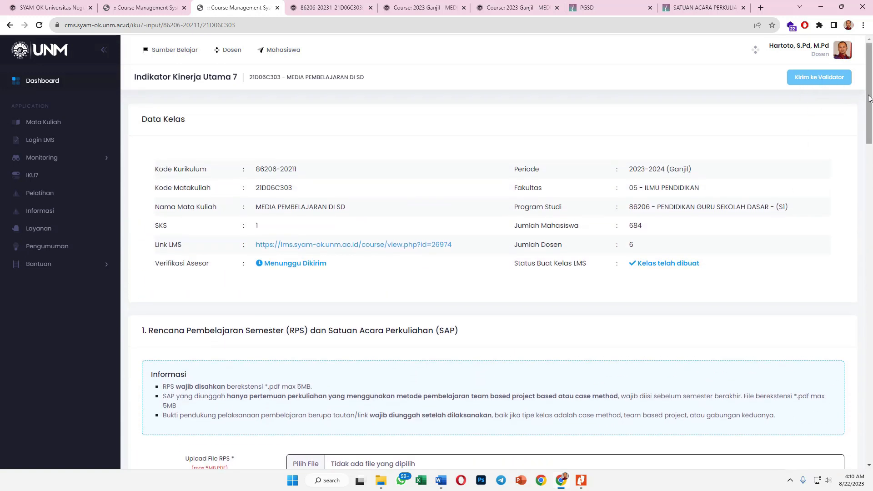
{"action": "scroll", "coordinate": [869, 98], "scroll_direction": "down", "scroll_amount": 1}
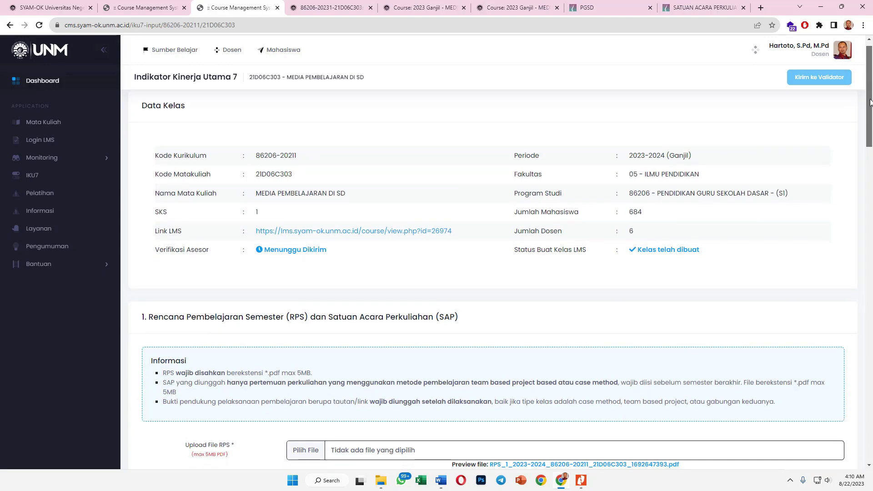
{"action": "scroll", "coordinate": [568, 172], "scroll_direction": "down", "scroll_amount": 20}
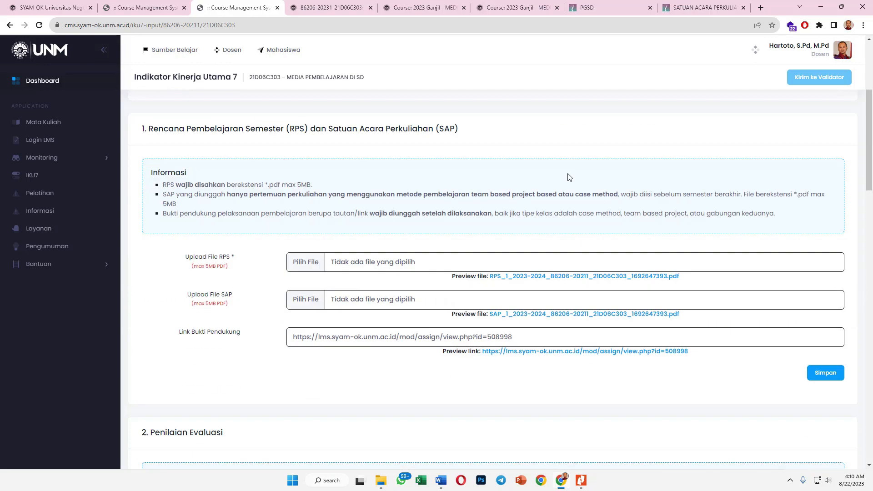
{"action": "scroll", "coordinate": [578, 188], "scroll_direction": "down", "scroll_amount": 1}
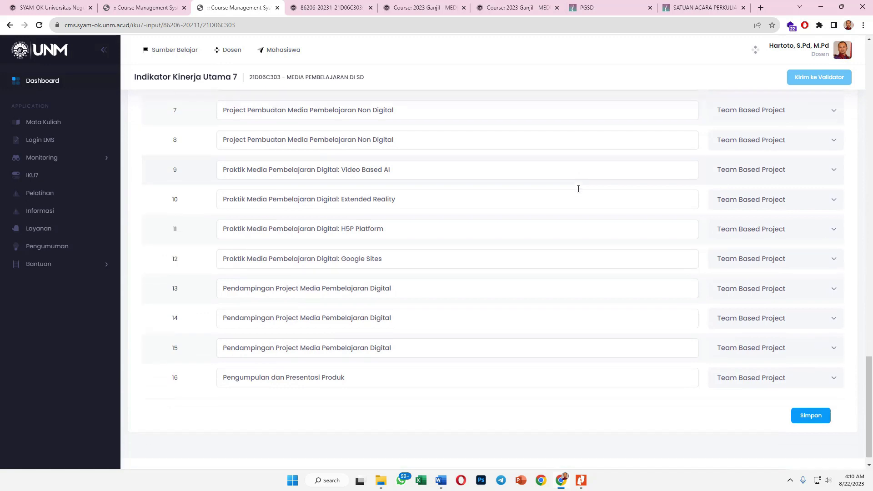
{"action": "left_click", "coordinate": [807, 405]}
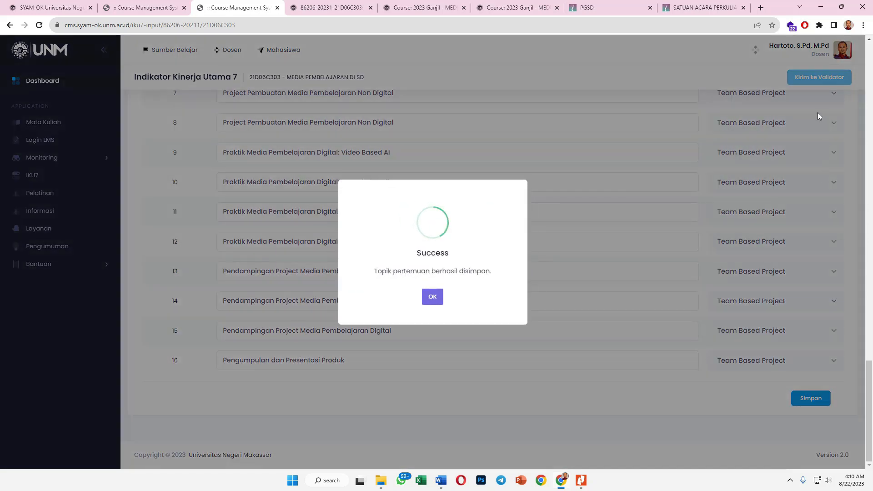
{"action": "left_click", "coordinate": [434, 300]}
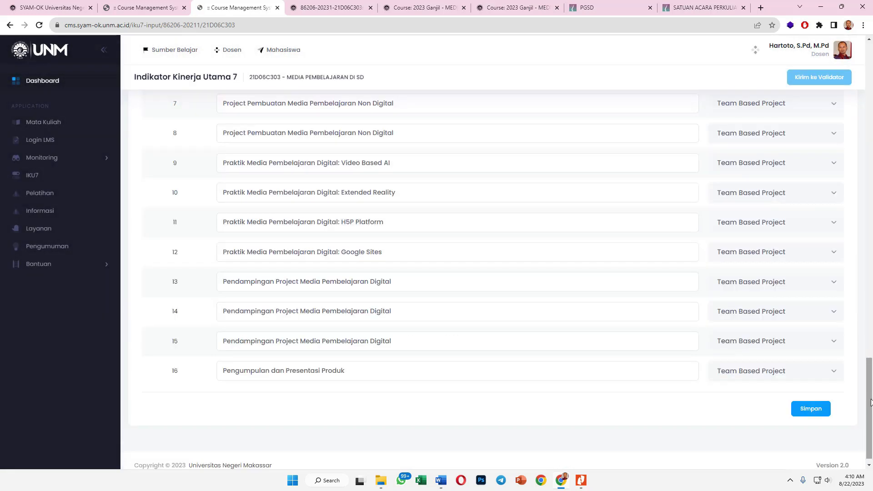
Step: Recheck the Data Kelas section of the IKU 7 form and return to the Mata Kuliah Reguler list
{"action": "left_click_drag", "start_coordinate": [869, 402], "coordinate": [868, 149]}
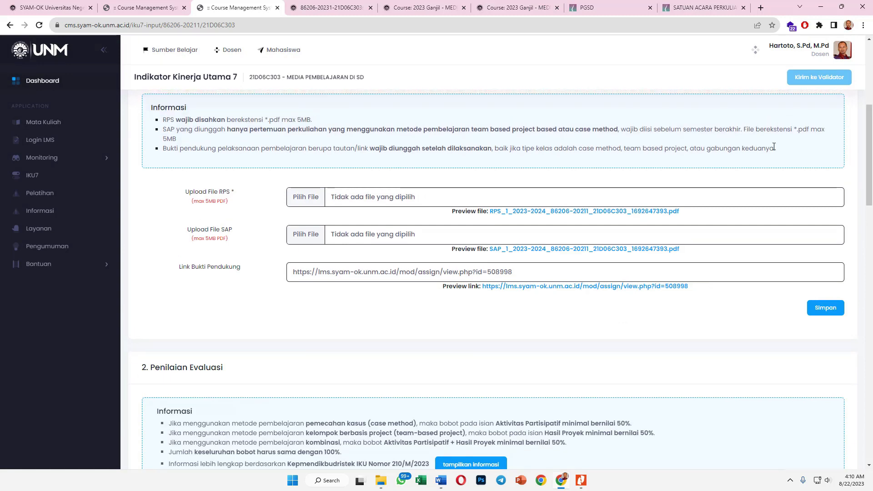
{"action": "scroll", "coordinate": [734, 181], "scroll_direction": "up", "scroll_amount": 5}
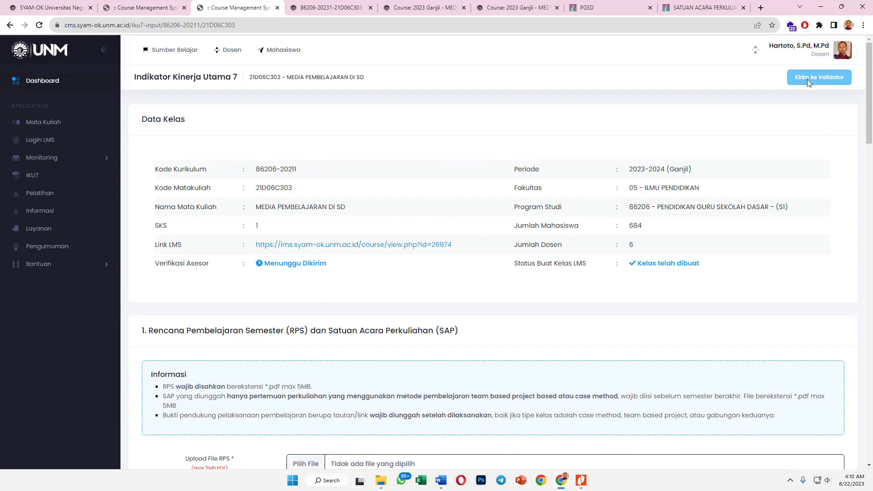
{"action": "left_click", "coordinate": [65, 127]}
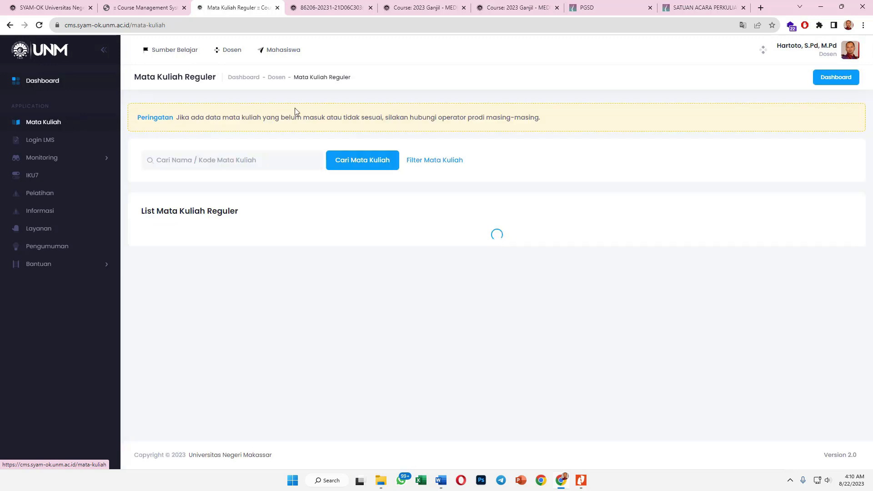